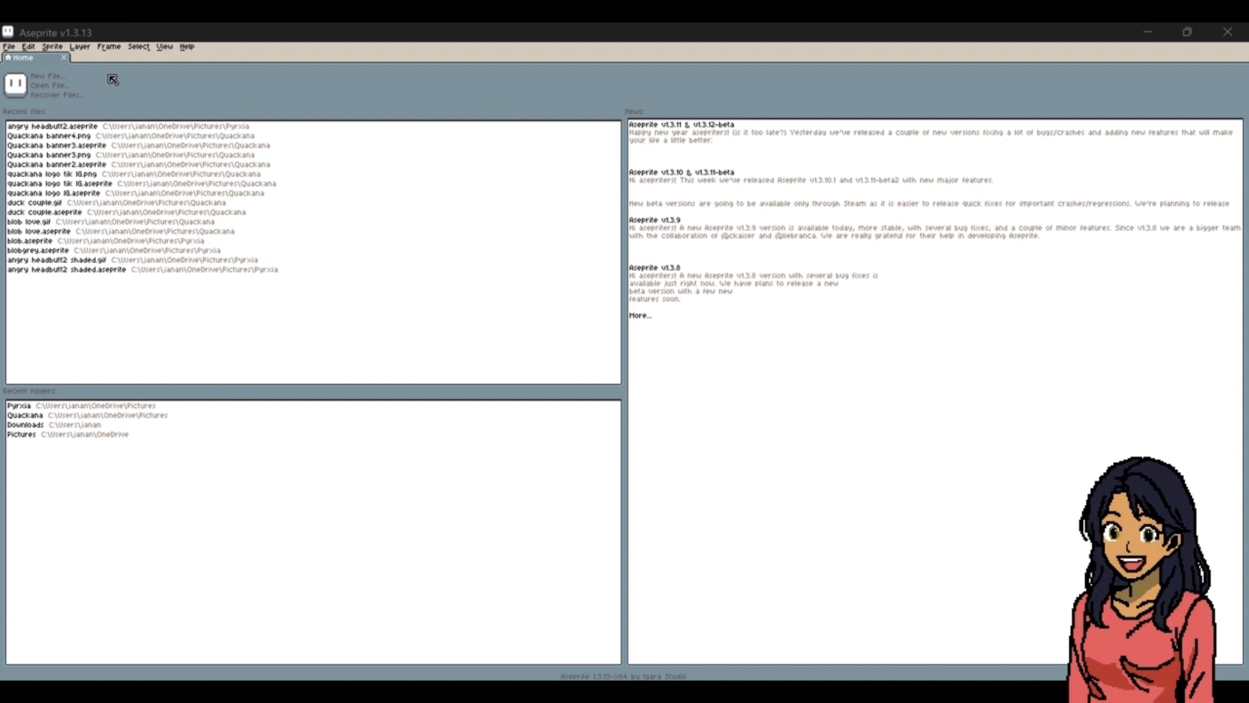
# Create a new sprite 800 px wide and 400 px high in RGB colour mode with a transparent background.
pyautogui.click(54, 78)
pyautogui.click(55, 79)
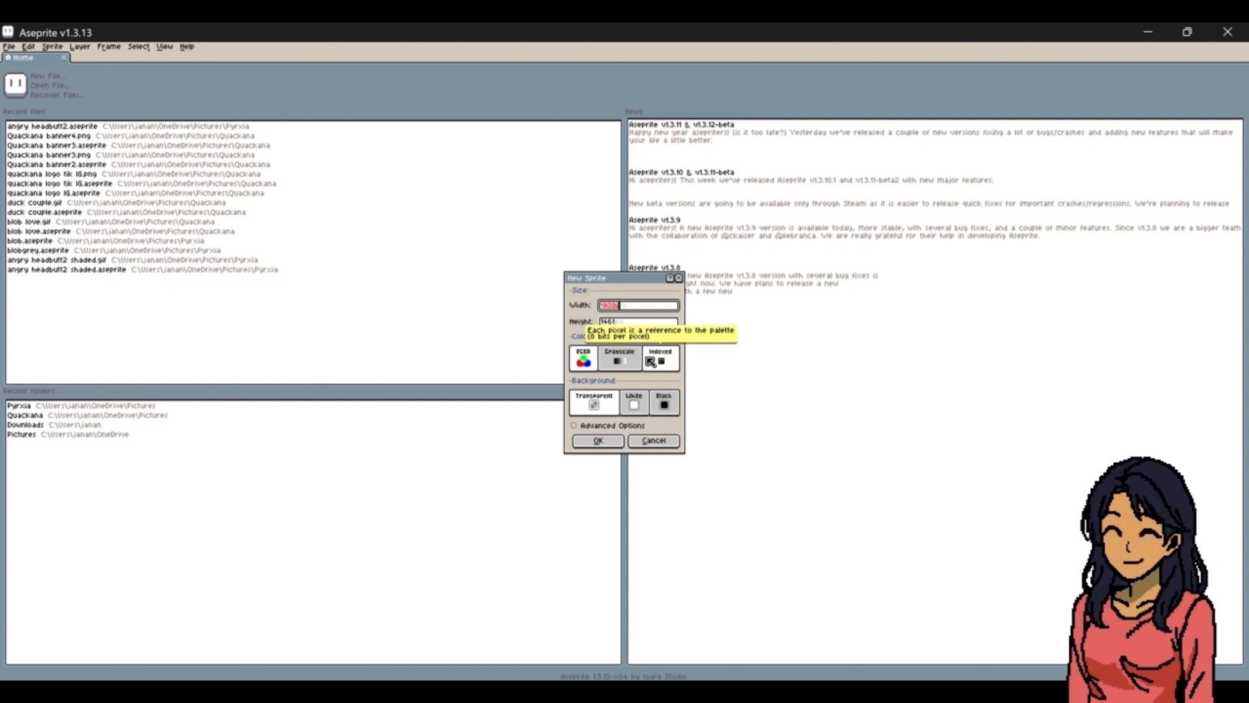
pyautogui.write('700')
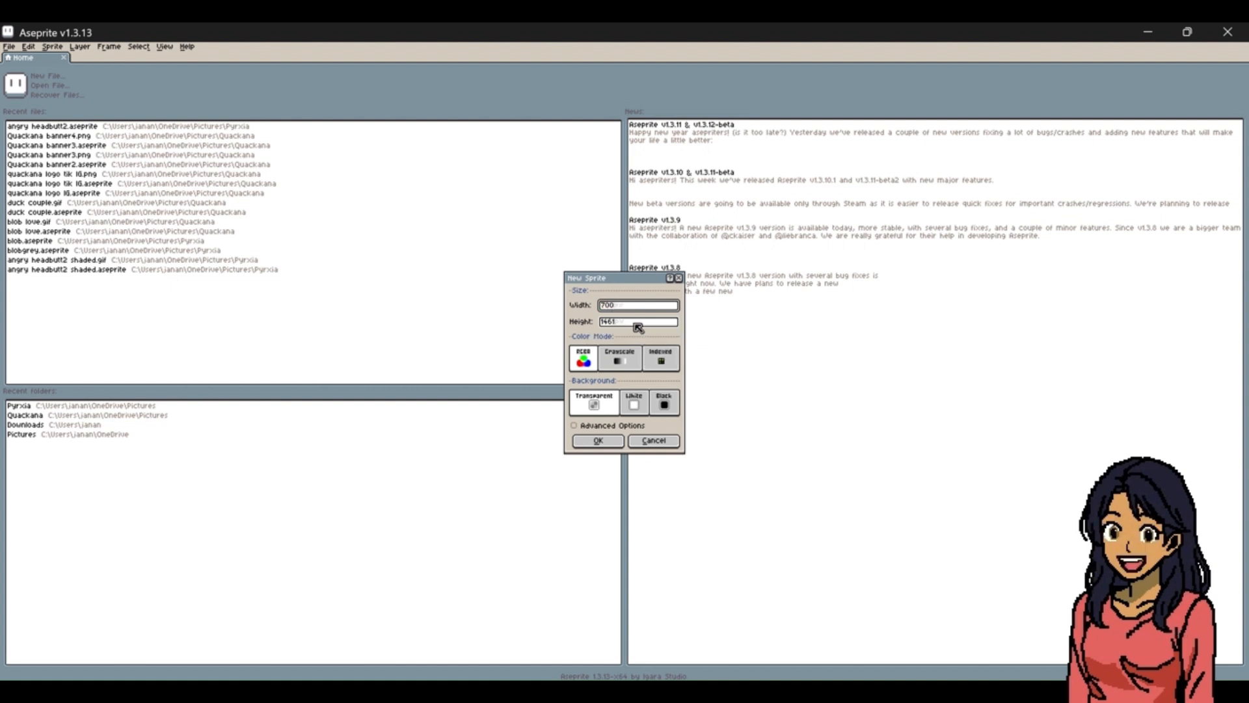
pyautogui.press('Tab')
pyautogui.write('40')
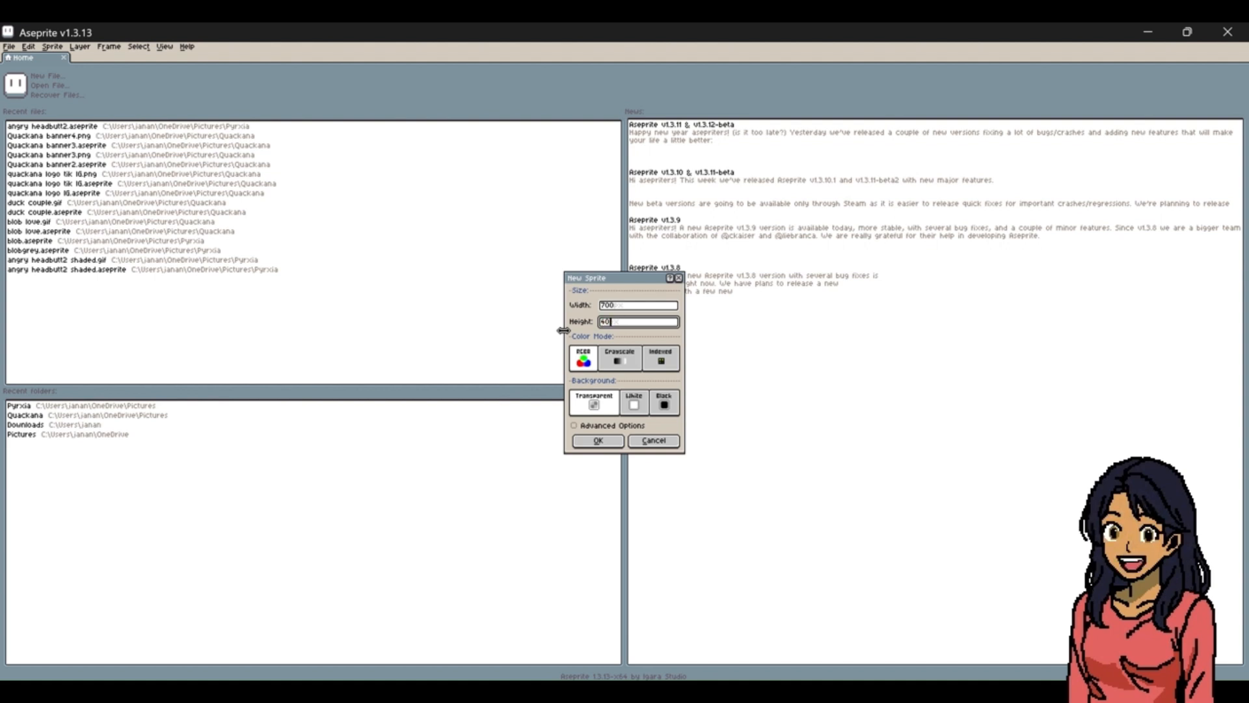
pyautogui.click(607, 305)
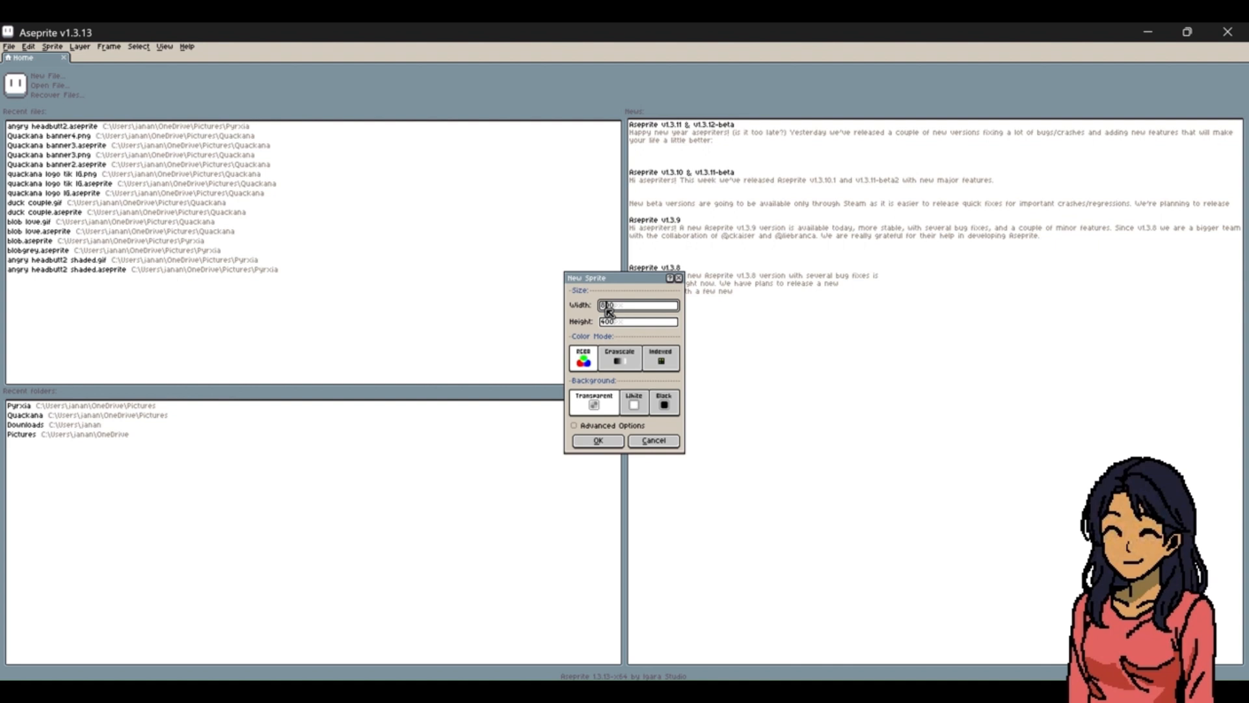
pyautogui.click(598, 440)
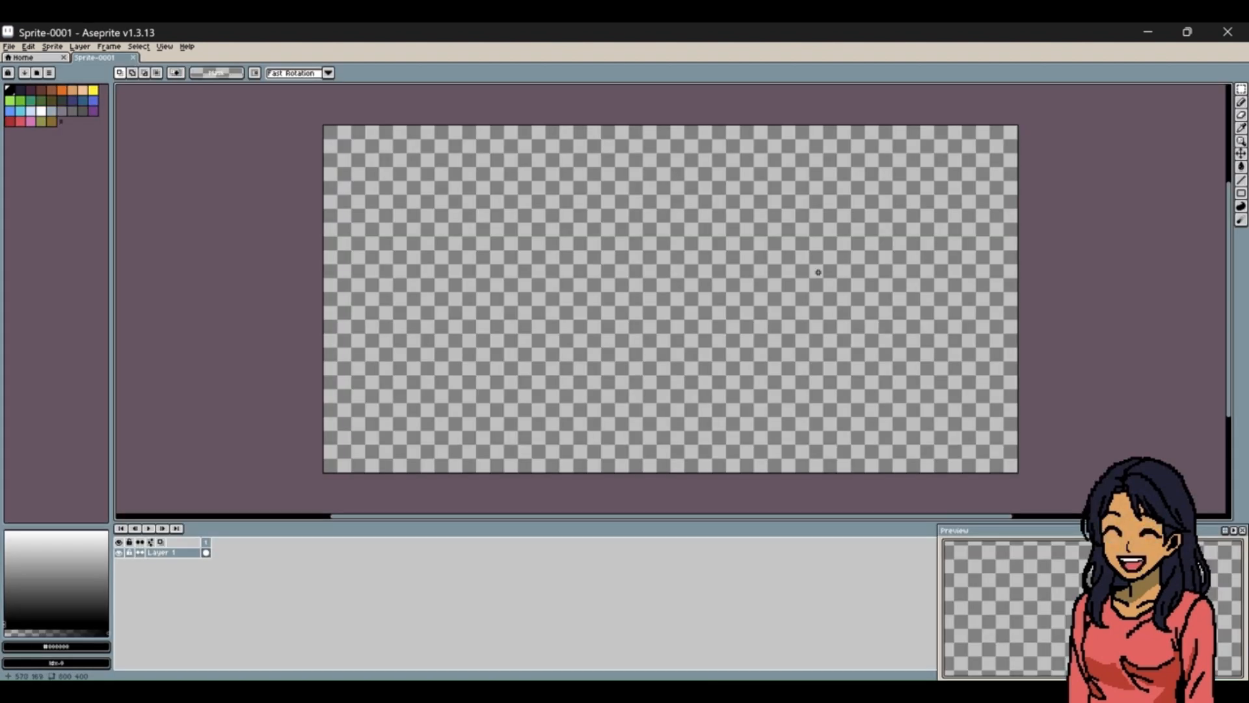
pyautogui.click(1241, 141)
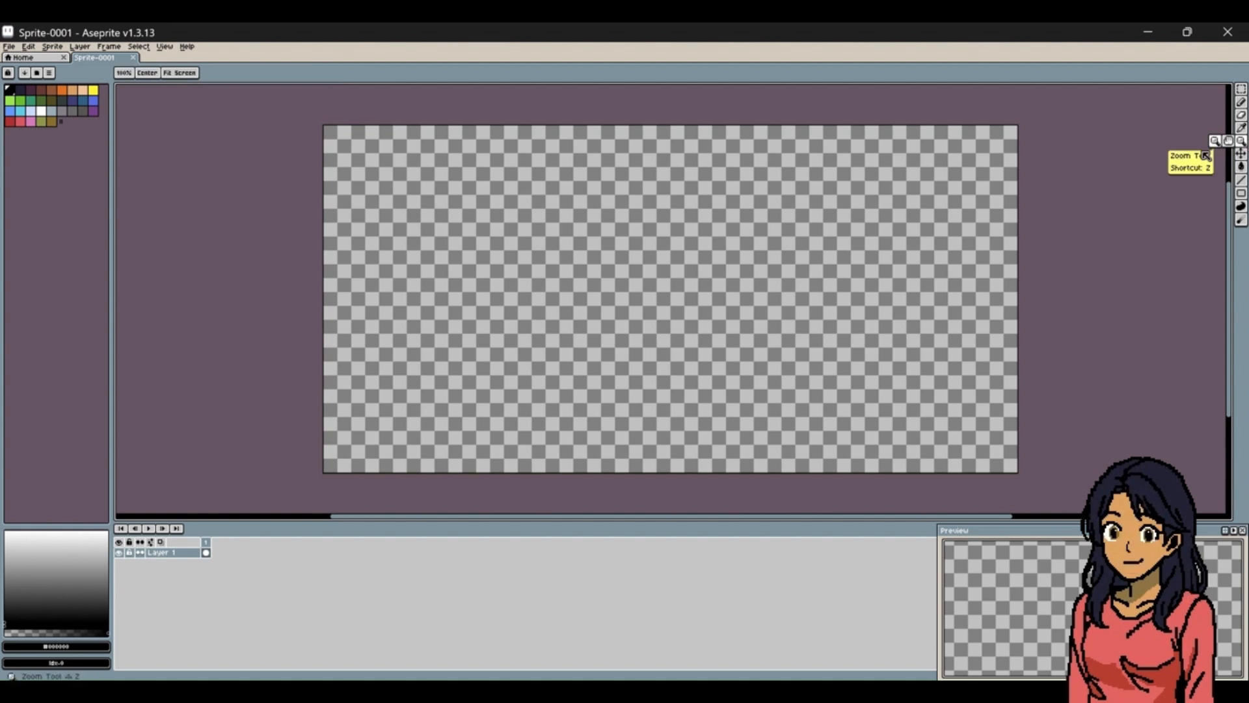
pyautogui.click(960, 241)
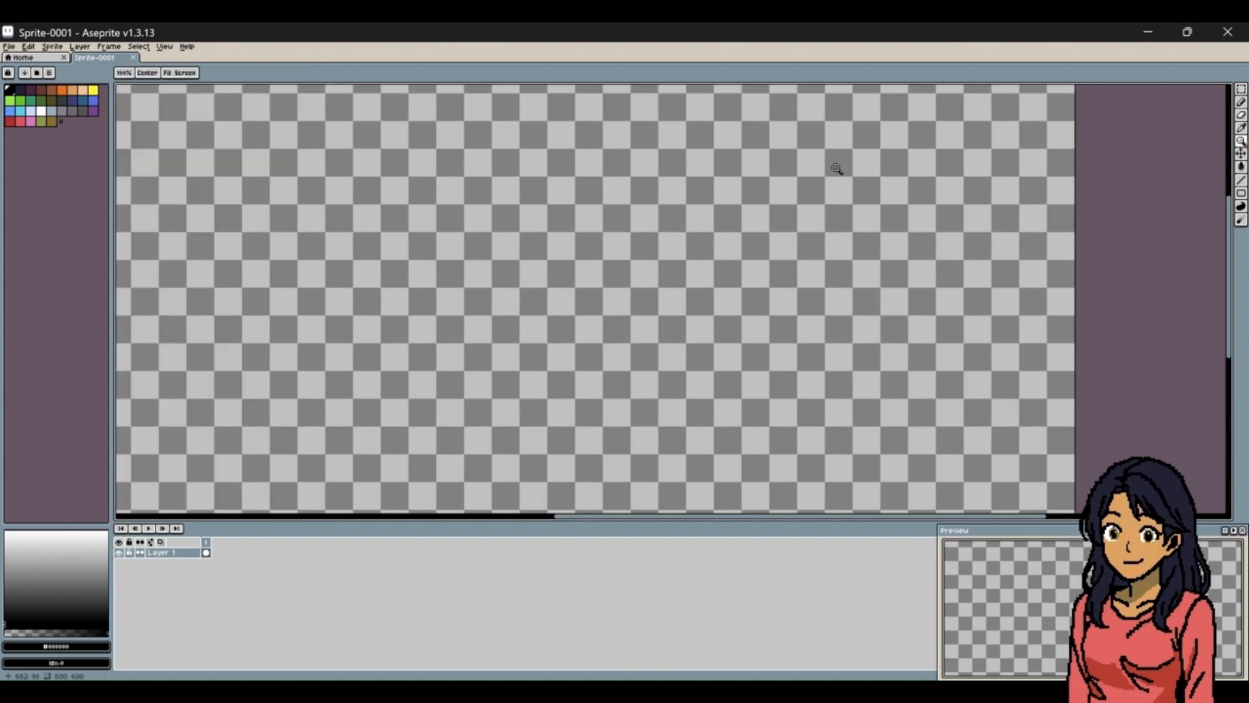
pyautogui.click(130, 72)
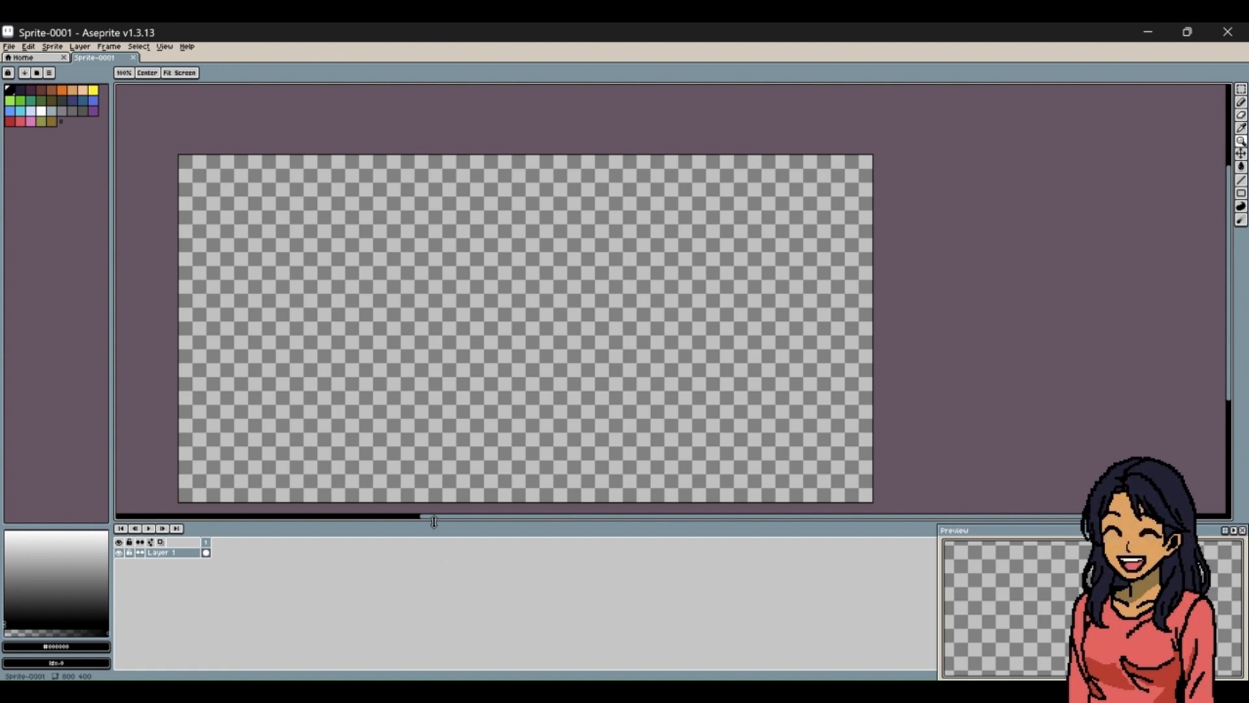
pyautogui.moveTo(442, 520); pyautogui.dragTo(391, 515)
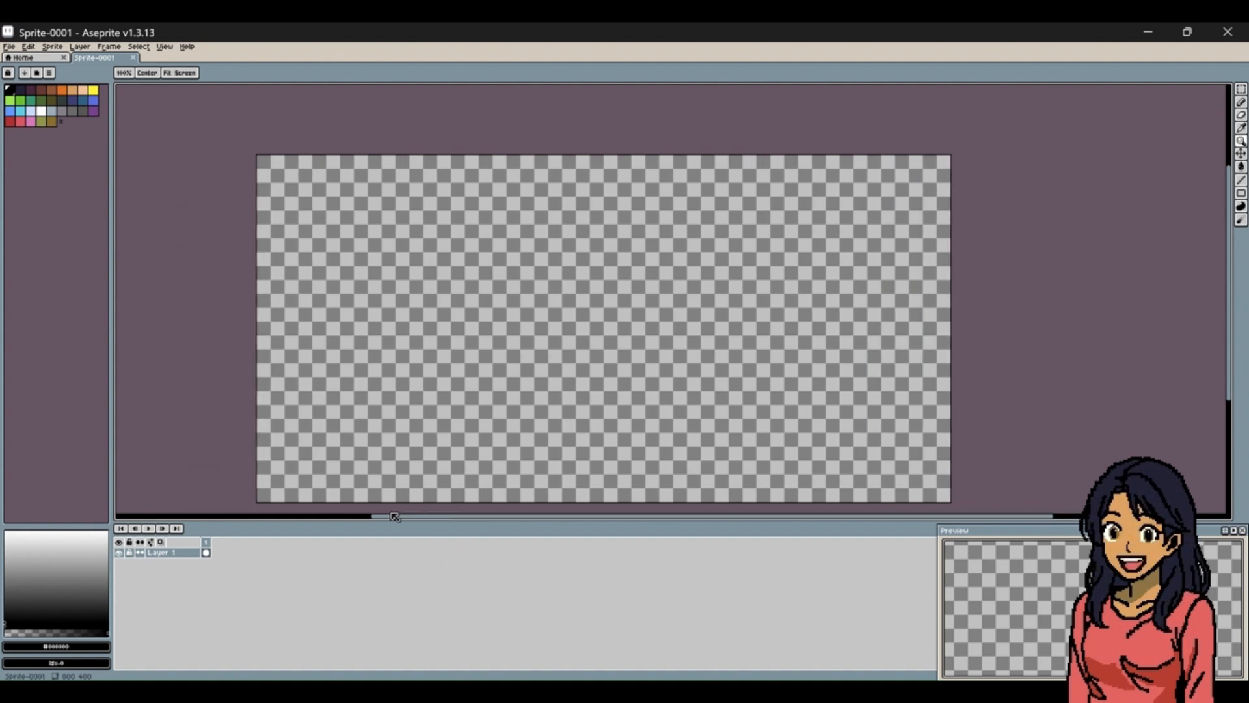
# Draw a black outline of a crouching rabbit with the Pencil tool in the canvas's lower right area, including paws, inner ear and fluffy tail.
pyautogui.click(10, 91)
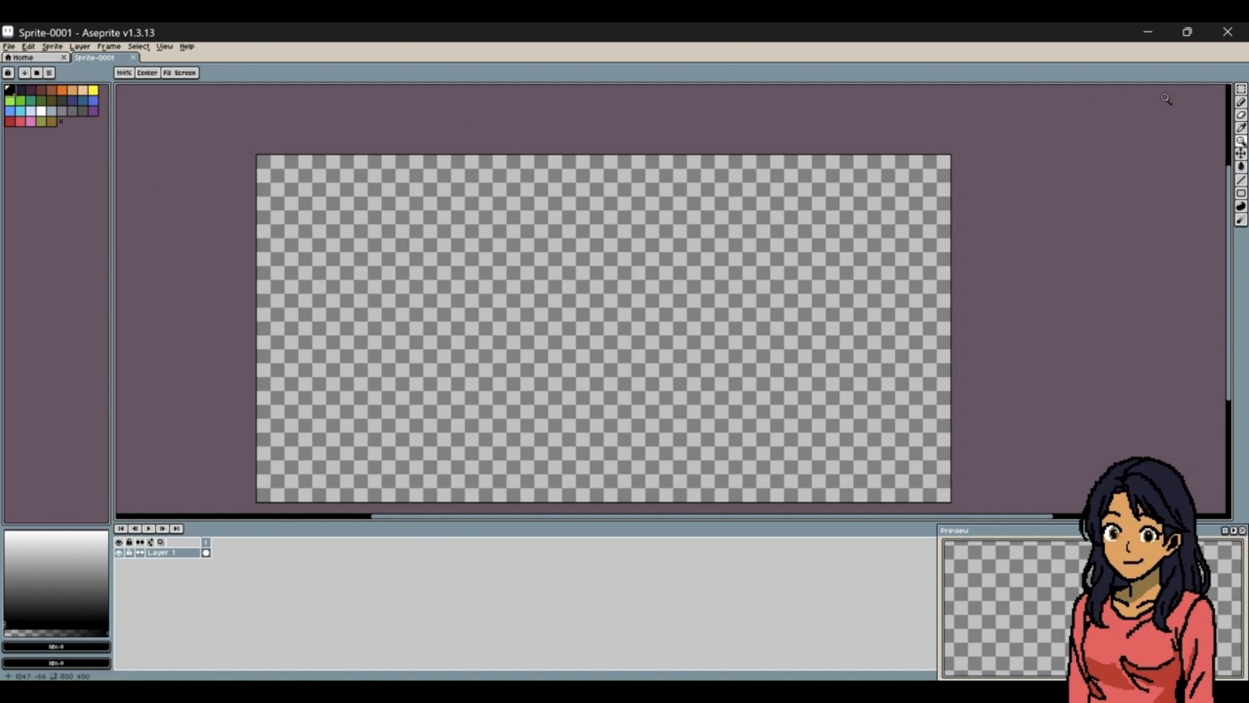
pyautogui.click(1241, 103)
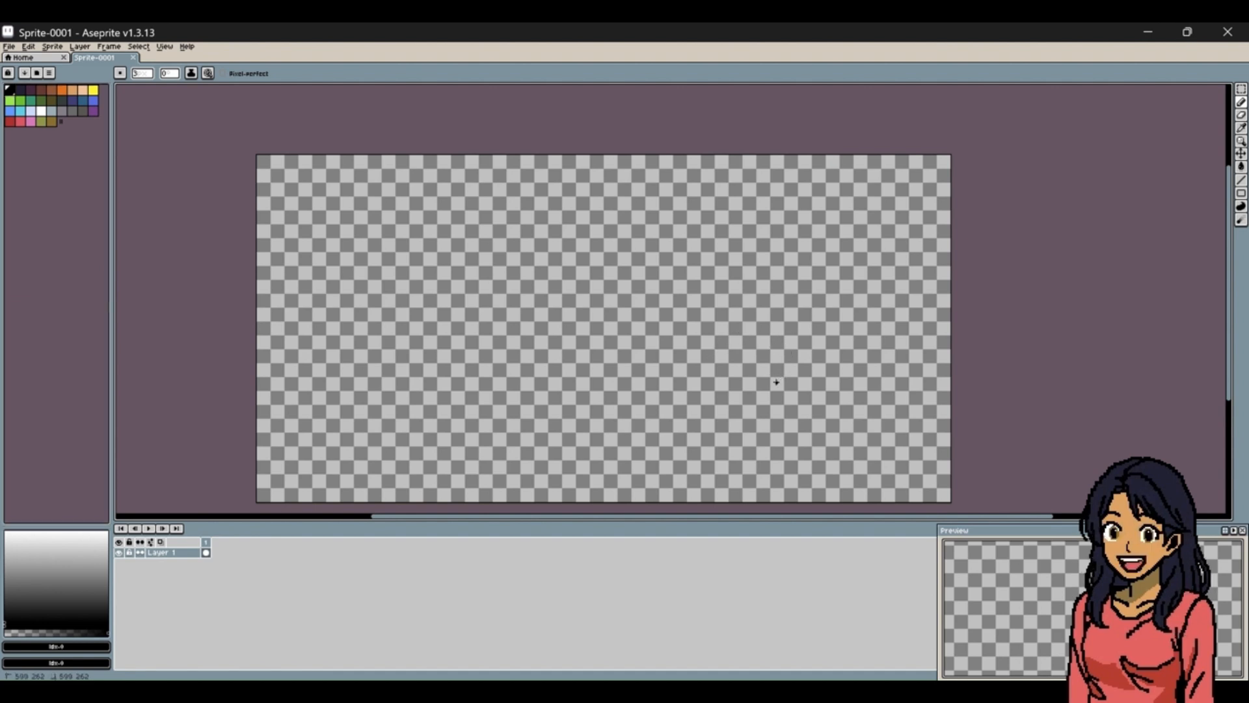
pyautogui.moveTo(776, 383)
pyautogui.mouseDown()
pyautogui.moveTo(827, 349)
pyautogui.moveTo(810, 385)
pyautogui.moveTo(790, 390)
pyautogui.moveTo(779, 335)
pyautogui.moveTo(738, 411)
pyautogui.moveTo(748, 427)
pyautogui.moveTo(799, 404)
pyautogui.moveTo(753, 403)
pyautogui.mouseUp()
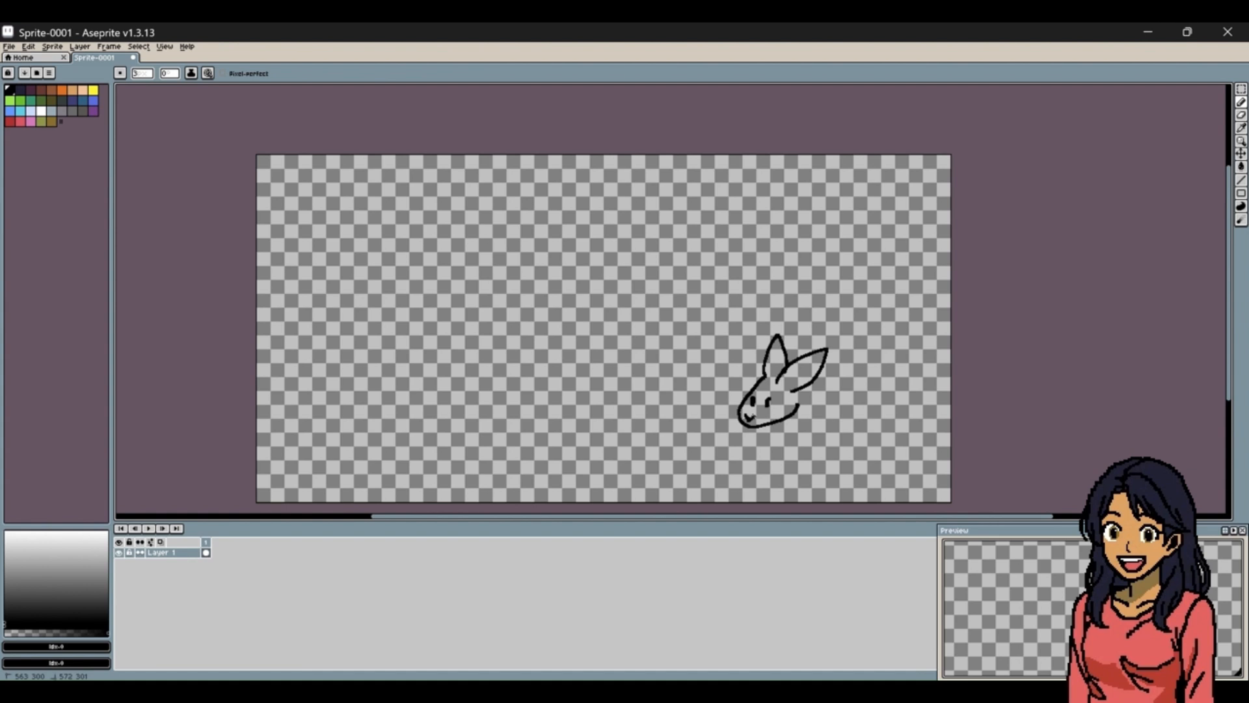
pyautogui.moveTo(809, 384)
pyautogui.mouseDown()
pyautogui.moveTo(851, 407)
pyautogui.moveTo(844, 430)
pyautogui.moveTo(808, 415)
pyautogui.moveTo(808, 432)
pyautogui.moveTo(827, 435)
pyautogui.moveTo(797, 443)
pyautogui.moveTo(844, 437)
pyautogui.moveTo(809, 446)
pyautogui.moveTo(769, 436)
pyautogui.moveTo(800, 419)
pyautogui.mouseUp()
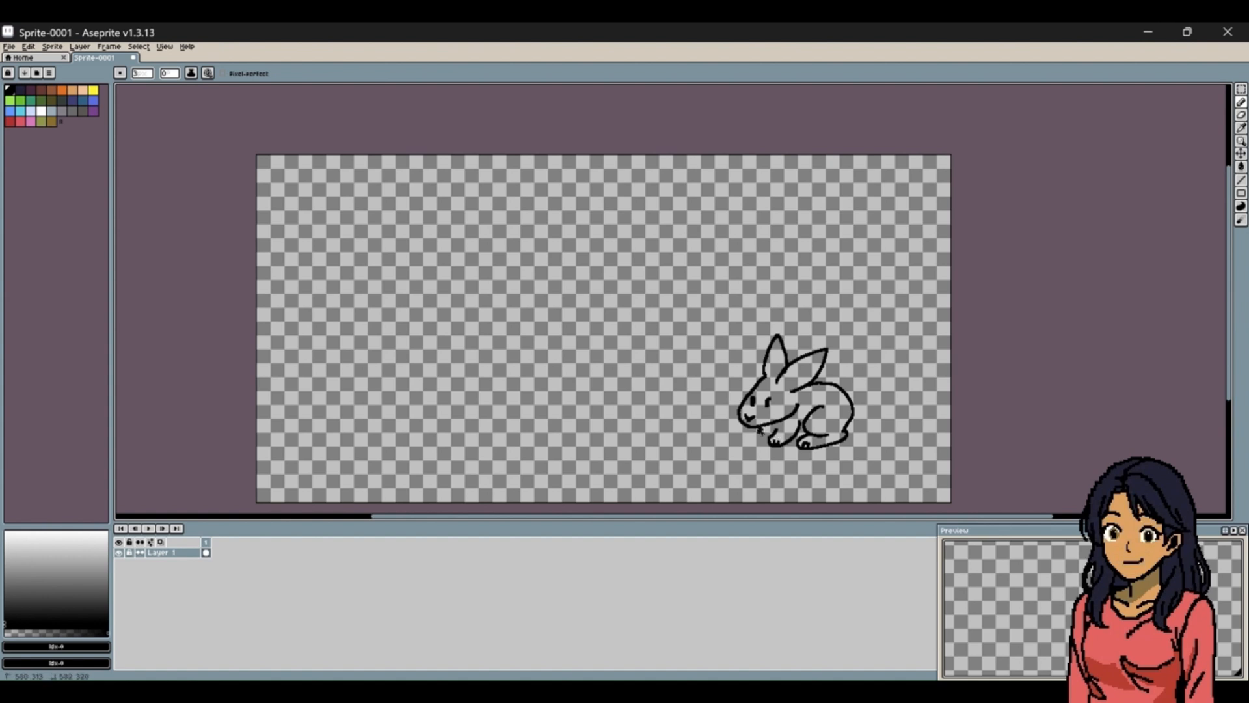
pyautogui.moveTo(760, 433)
pyautogui.mouseDown()
pyautogui.moveTo(754, 447)
pyautogui.moveTo(802, 437)
pyautogui.mouseUp()
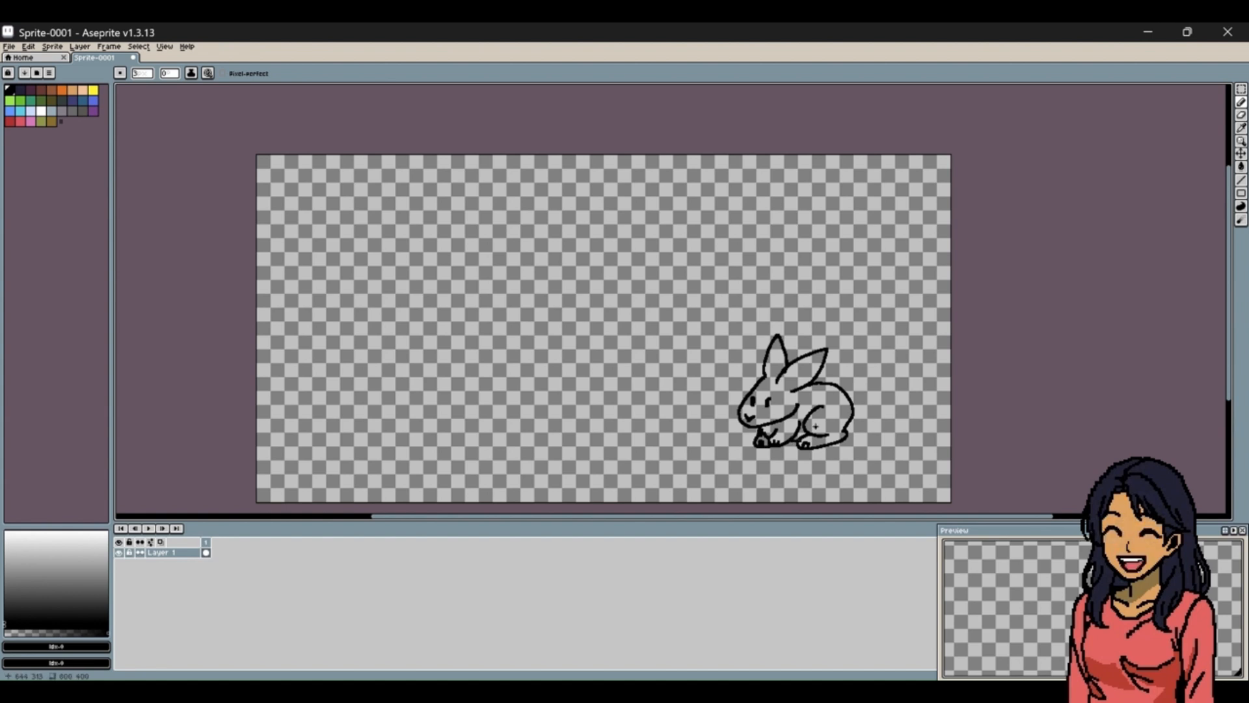
pyautogui.moveTo(839, 389)
pyautogui.mouseDown()
pyautogui.moveTo(849, 380)
pyautogui.moveTo(852, 405)
pyautogui.moveTo(795, 380)
pyautogui.moveTo(818, 362)
pyautogui.moveTo(790, 383)
pyautogui.mouseUp()
# Draw a giraffe's head above and left of the rabbit, with two horns, ears, eyes and nostrils.
pyautogui.moveTo(679, 186)
pyautogui.mouseDown()
pyautogui.moveTo(688, 182)
pyautogui.moveTo(665, 189)
pyautogui.mouseUp()
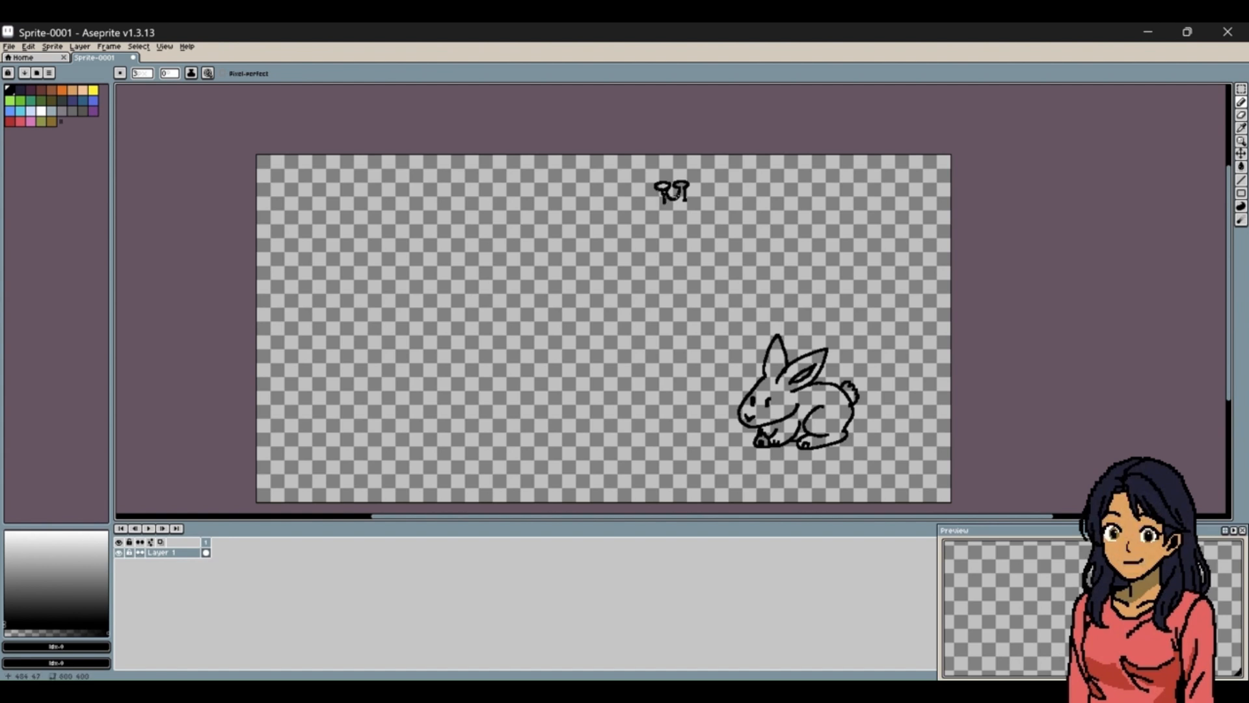
pyautogui.moveTo(685, 201)
pyautogui.mouseDown()
pyautogui.moveTo(717, 193)
pyautogui.moveTo(700, 217)
pyautogui.moveTo(640, 196)
pyautogui.moveTo(656, 219)
pyautogui.moveTo(642, 255)
pyautogui.moveTo(683, 250)
pyautogui.moveTo(695, 228)
pyautogui.mouseUp()
pyautogui.click(673, 231)
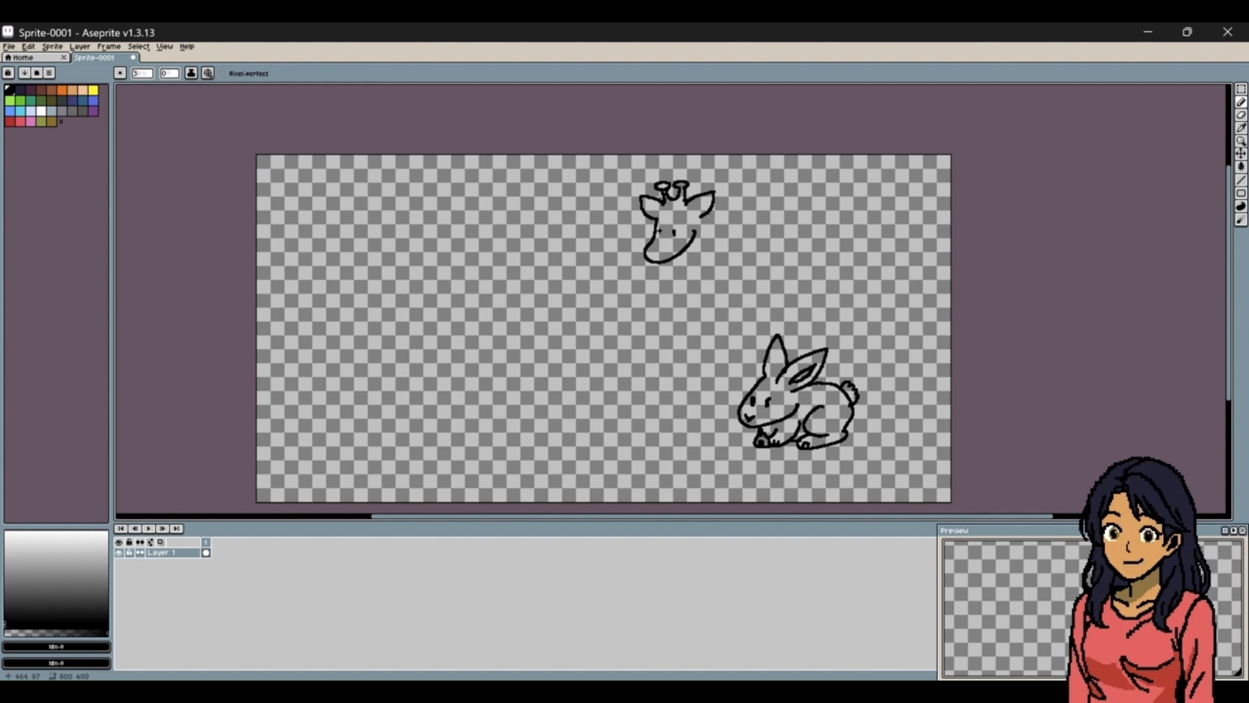
pyautogui.click(661, 231)
pyautogui.click(651, 251)
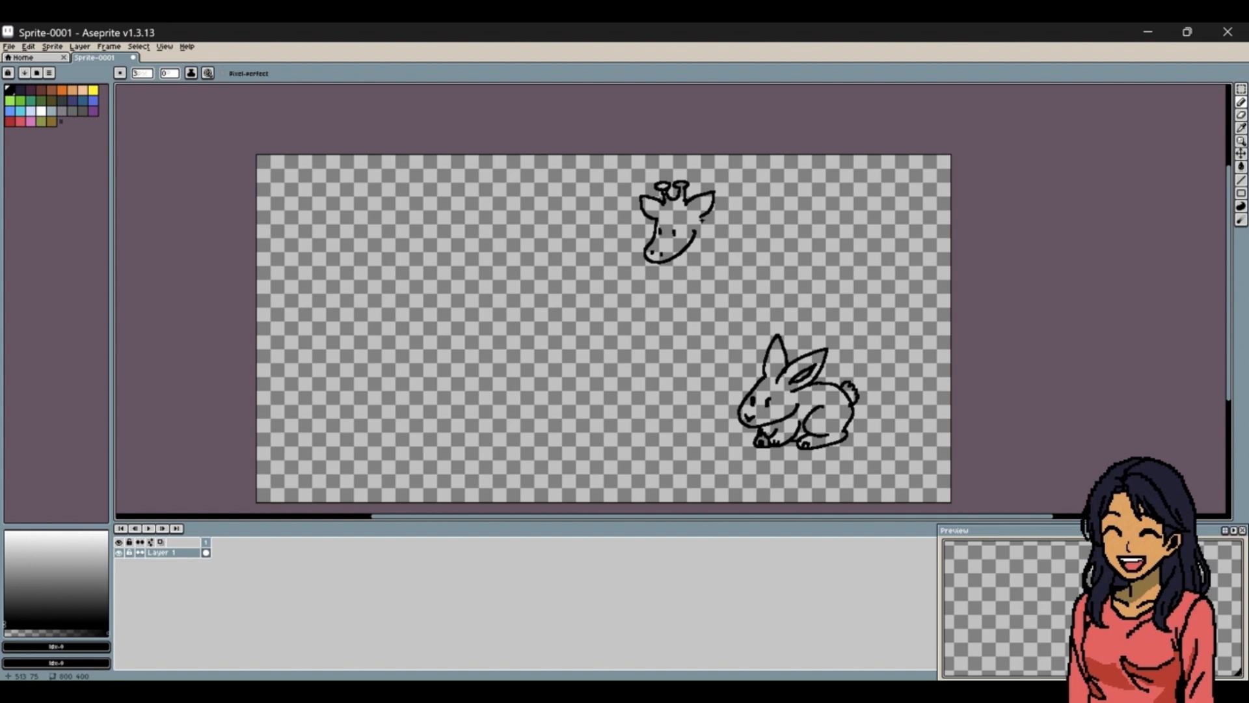
# Draw the giraffe's long neck, chest, front leg, back and tufted tail so its body stands behind the rabbit.
pyautogui.moveTo(700, 216); pyautogui.dragTo(722, 317)
pyautogui.moveTo(679, 254)
pyautogui.mouseDown()
pyautogui.moveTo(695, 365)
pyautogui.moveTo(725, 383)
pyautogui.moveTo(719, 424)
pyautogui.moveTo(740, 414)
pyautogui.moveTo(728, 423)
pyautogui.mouseUp()
pyautogui.moveTo(733, 417)
pyautogui.mouseDown()
pyautogui.moveTo(721, 386)
pyautogui.moveTo(707, 419)
pyautogui.moveTo(722, 421)
pyautogui.mouseUp()
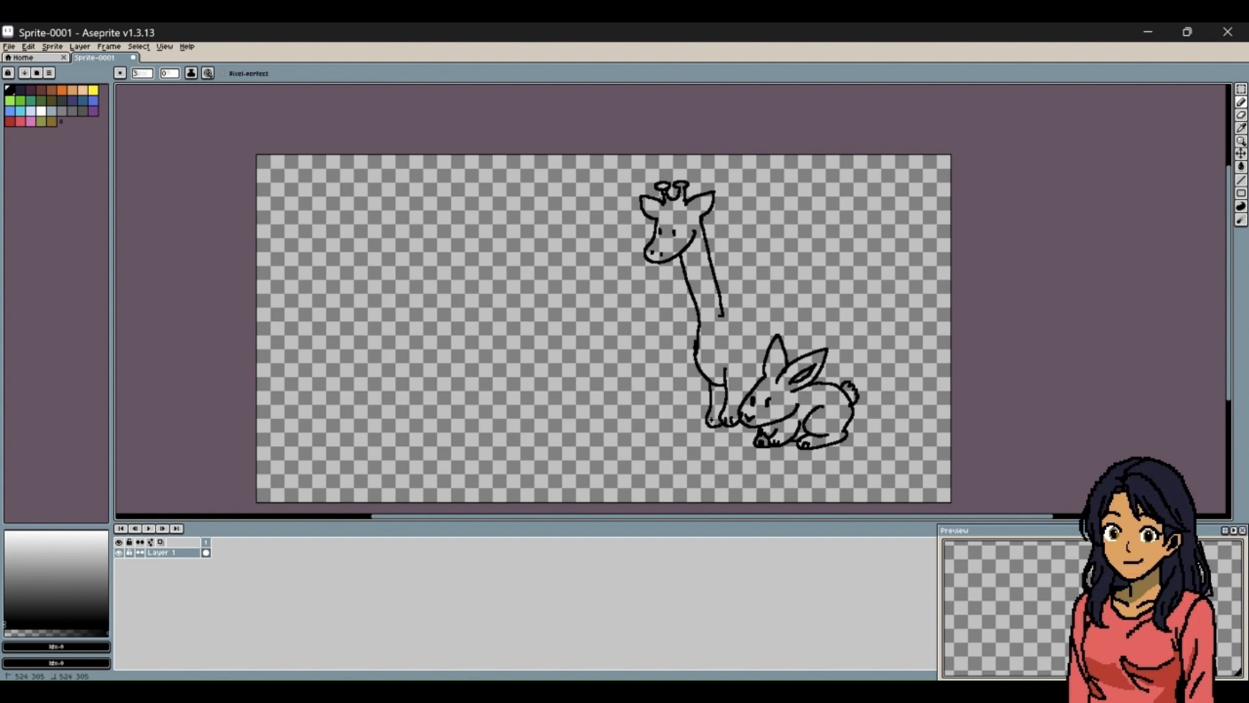
pyautogui.moveTo(721, 313)
pyautogui.mouseDown()
pyautogui.moveTo(785, 298)
pyautogui.moveTo(822, 309)
pyautogui.moveTo(824, 379)
pyautogui.mouseUp()
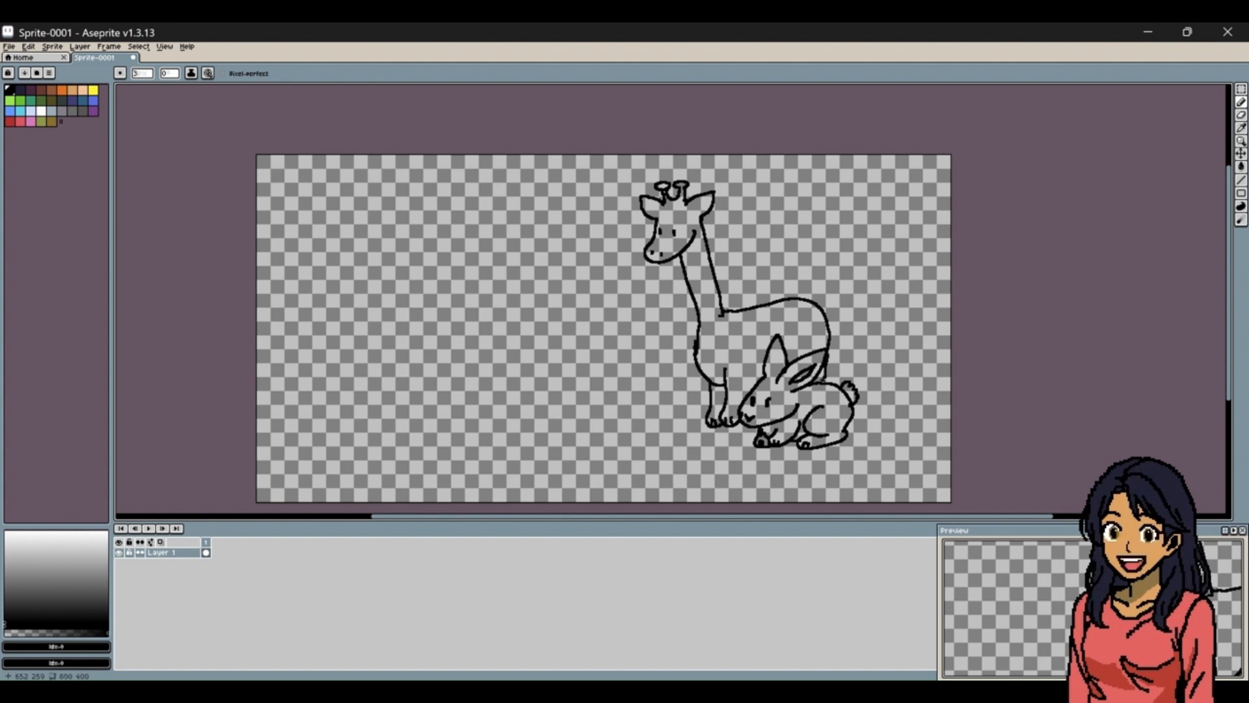
pyautogui.moveTo(818, 306); pyautogui.dragTo(860, 306)
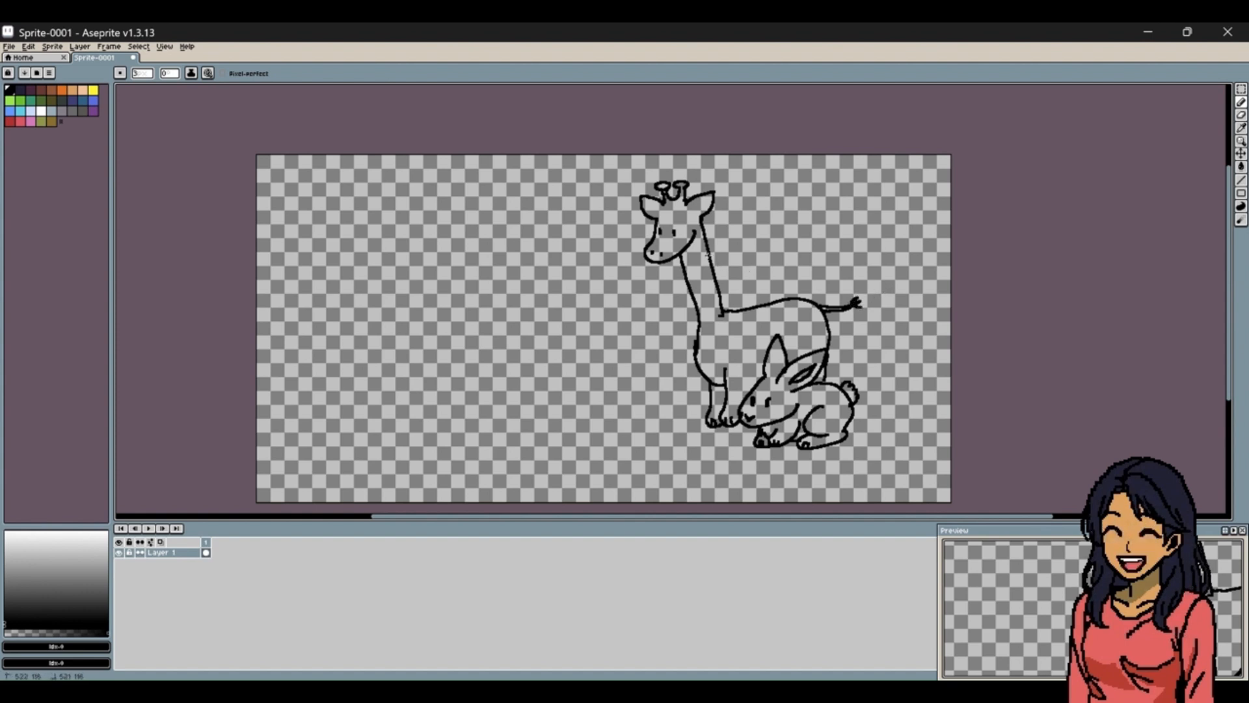
# Add irregular spots to the giraffe's neck, body and legs, and draw the inner line along its chest.
pyautogui.moveTo(703, 254)
pyautogui.mouseDown()
pyautogui.moveTo(714, 280)
pyautogui.moveTo(704, 306)
pyautogui.moveTo(732, 322)
pyautogui.moveTo(762, 325)
pyautogui.moveTo(776, 305)
pyautogui.moveTo(805, 327)
pyautogui.moveTo(821, 319)
pyautogui.moveTo(801, 336)
pyautogui.moveTo(811, 343)
pyautogui.moveTo(790, 352)
pyautogui.moveTo(736, 350)
pyautogui.moveTo(754, 364)
pyautogui.moveTo(745, 339)
pyautogui.mouseUp()
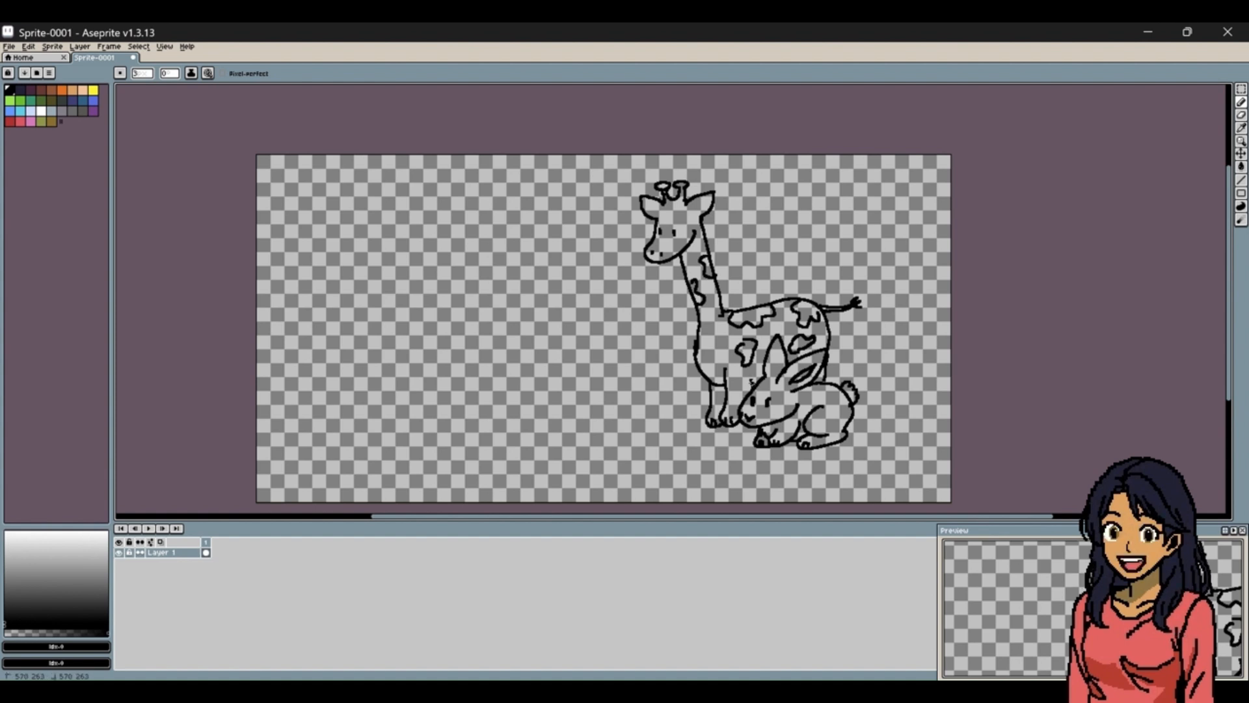
pyautogui.moveTo(711, 343); pyautogui.dragTo(739, 385)
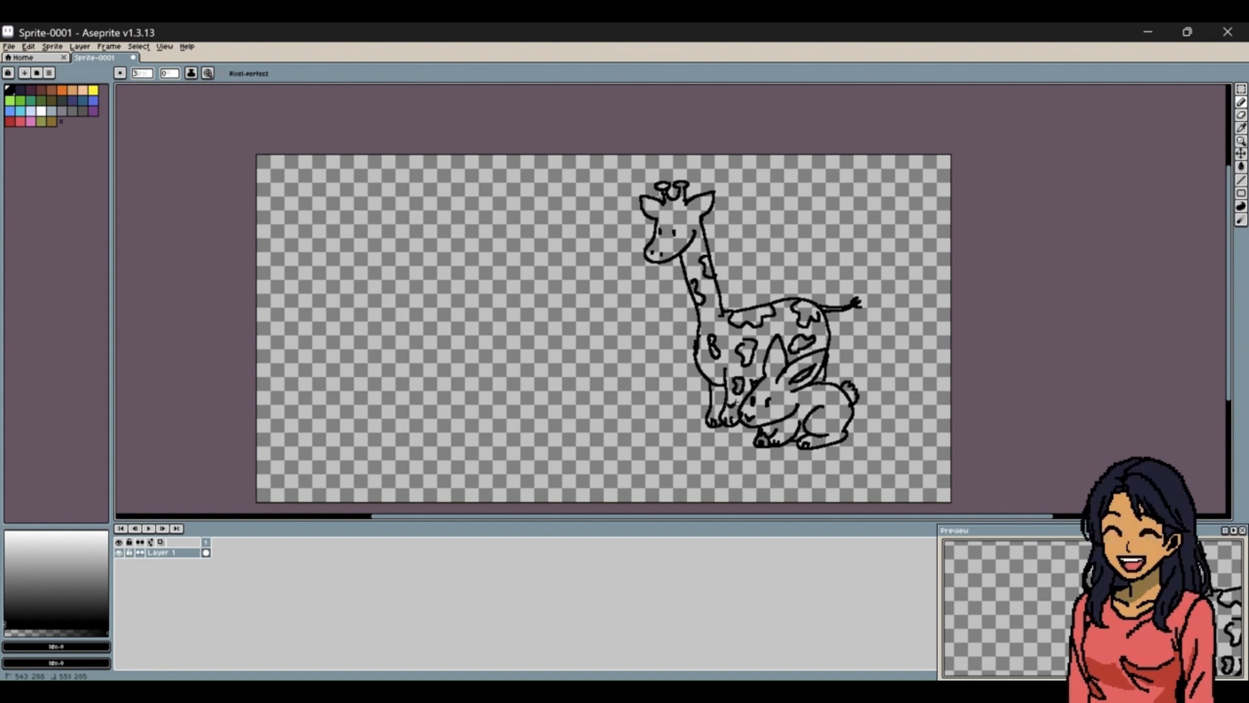
pyautogui.moveTo(714, 406); pyautogui.dragTo(722, 406)
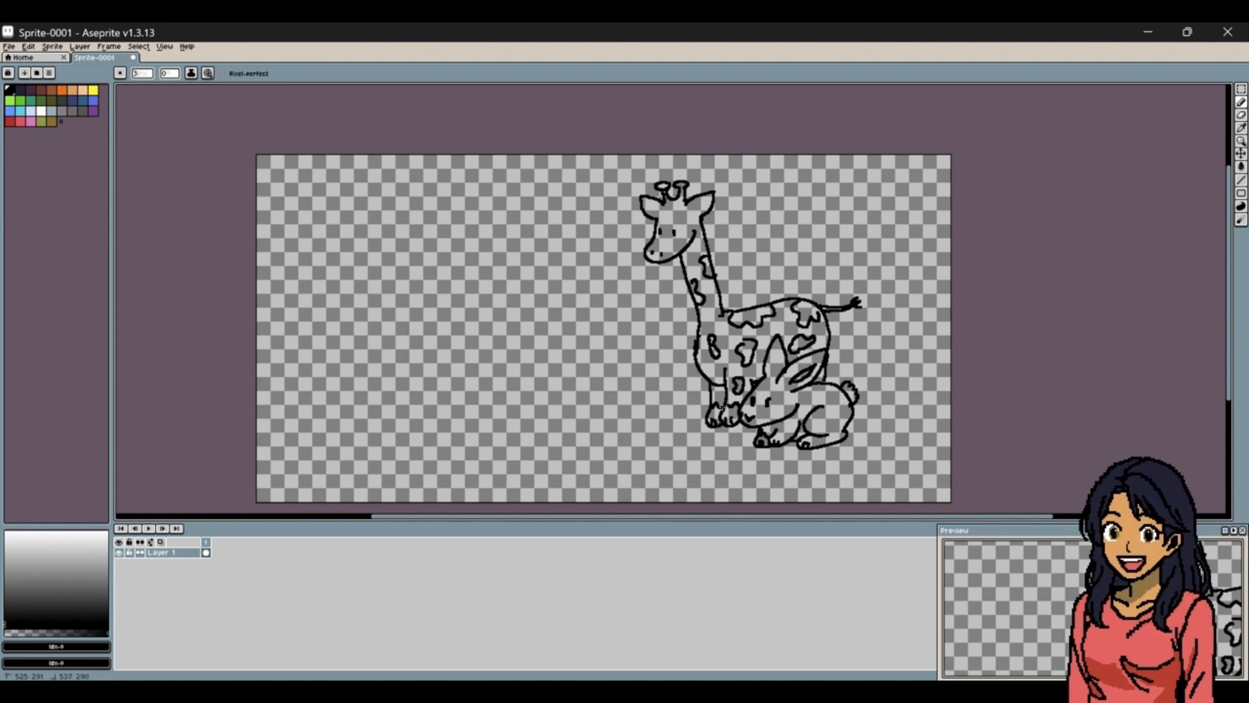
pyautogui.click(698, 332)
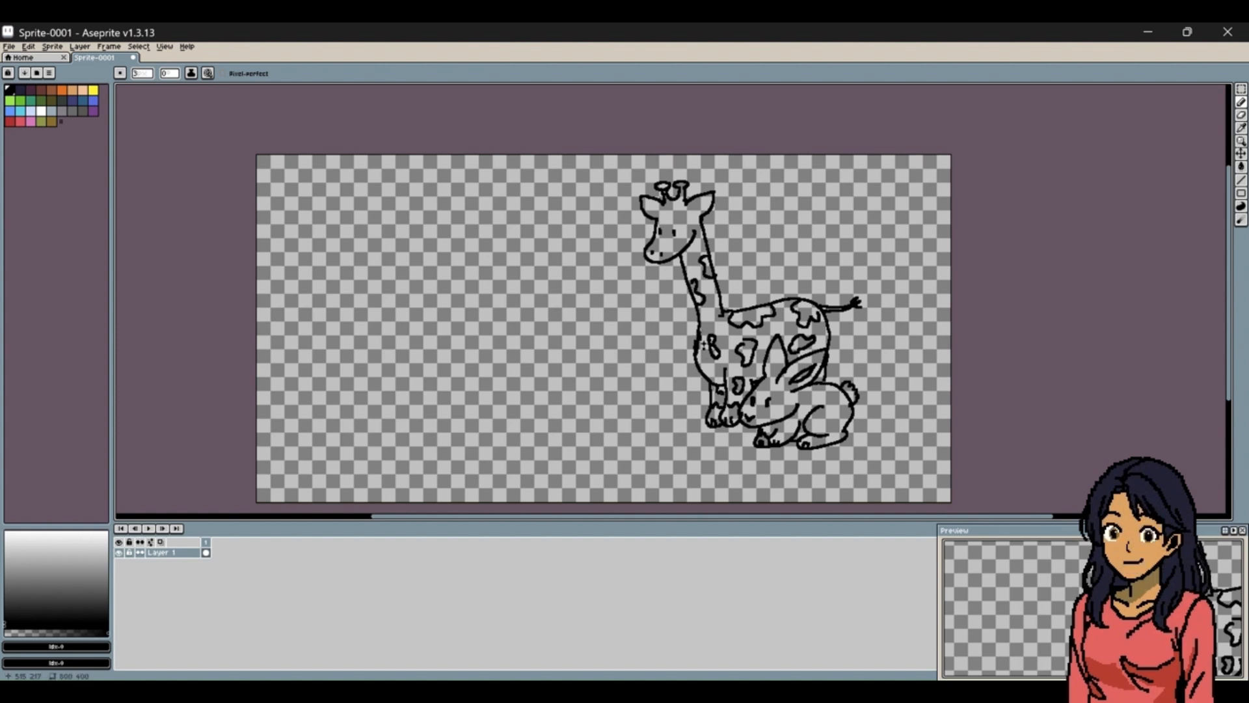
pyautogui.moveTo(698, 339); pyautogui.dragTo(716, 366)
# Draw a standing cat to the left of the giraffe, with pointed ears, face, four-legged body and bushy raised tail.
pyautogui.moveTo(603, 367)
pyautogui.mouseDown()
pyautogui.moveTo(643, 360)
pyautogui.moveTo(599, 357)
pyautogui.moveTo(589, 381)
pyautogui.moveTo(605, 399)
pyautogui.moveTo(656, 381)
pyautogui.mouseUp()
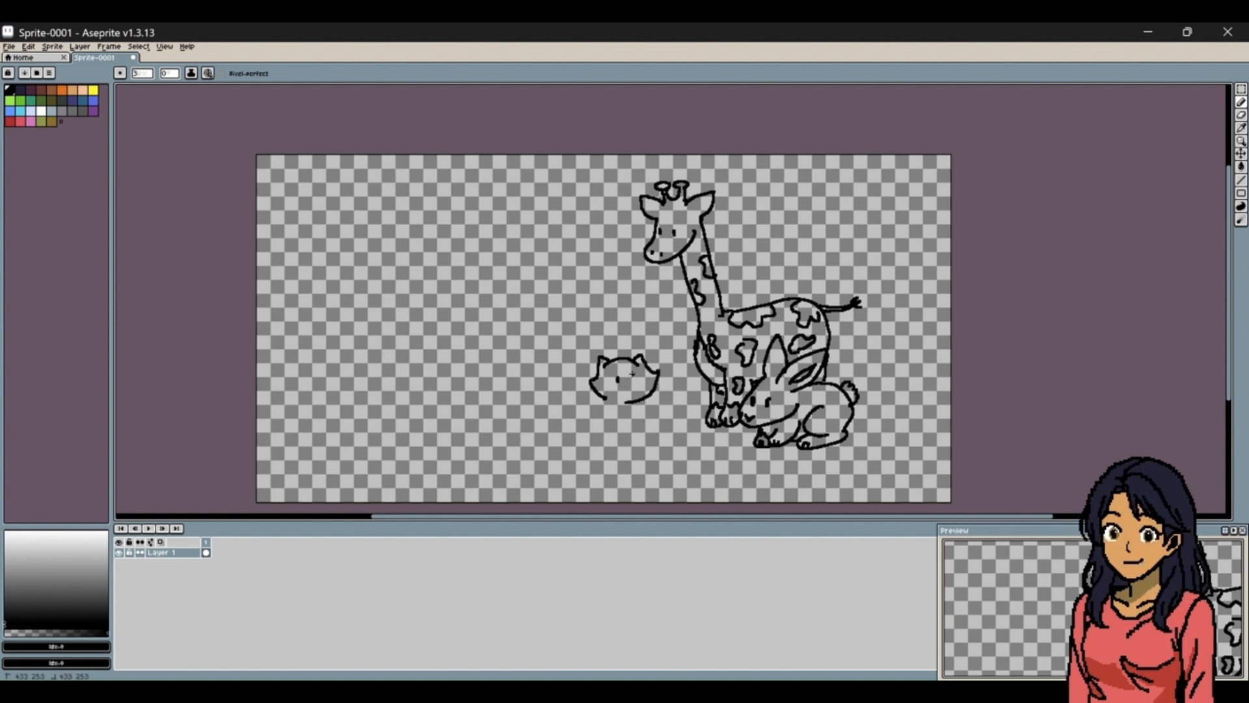
pyautogui.click(632, 376)
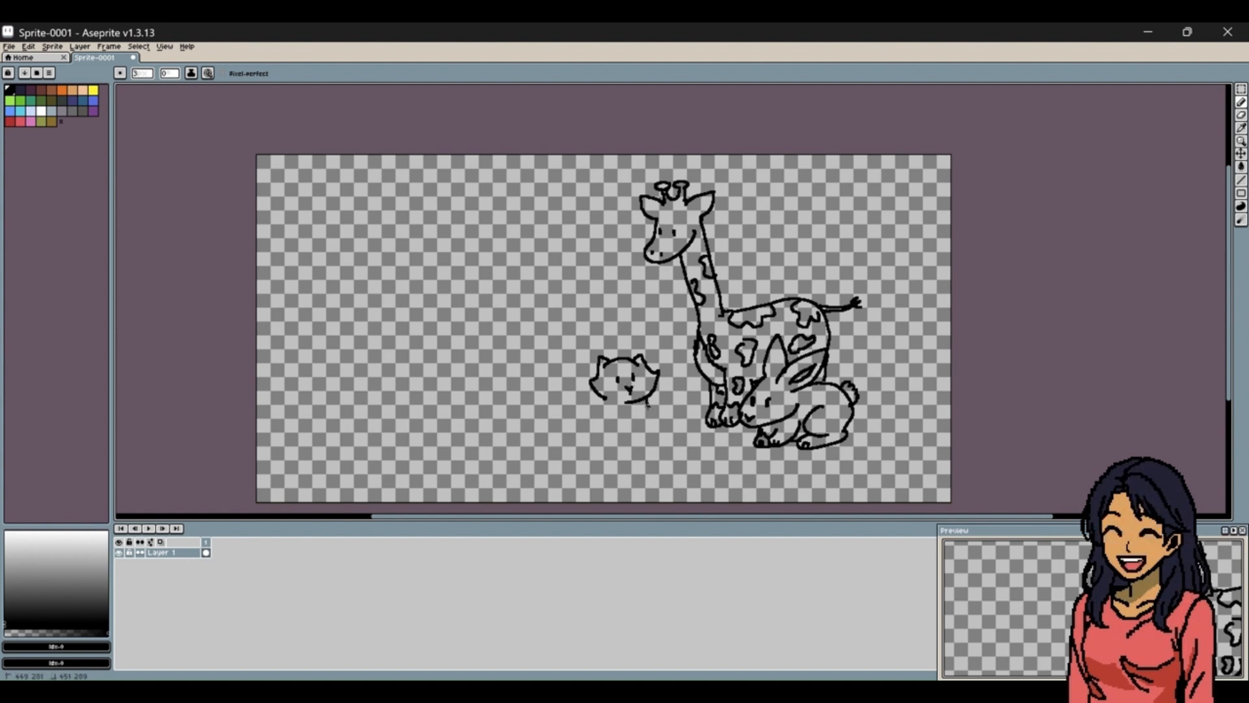
pyautogui.moveTo(641, 422)
pyautogui.mouseDown()
pyautogui.moveTo(618, 451)
pyautogui.moveTo(591, 416)
pyautogui.mouseUp()
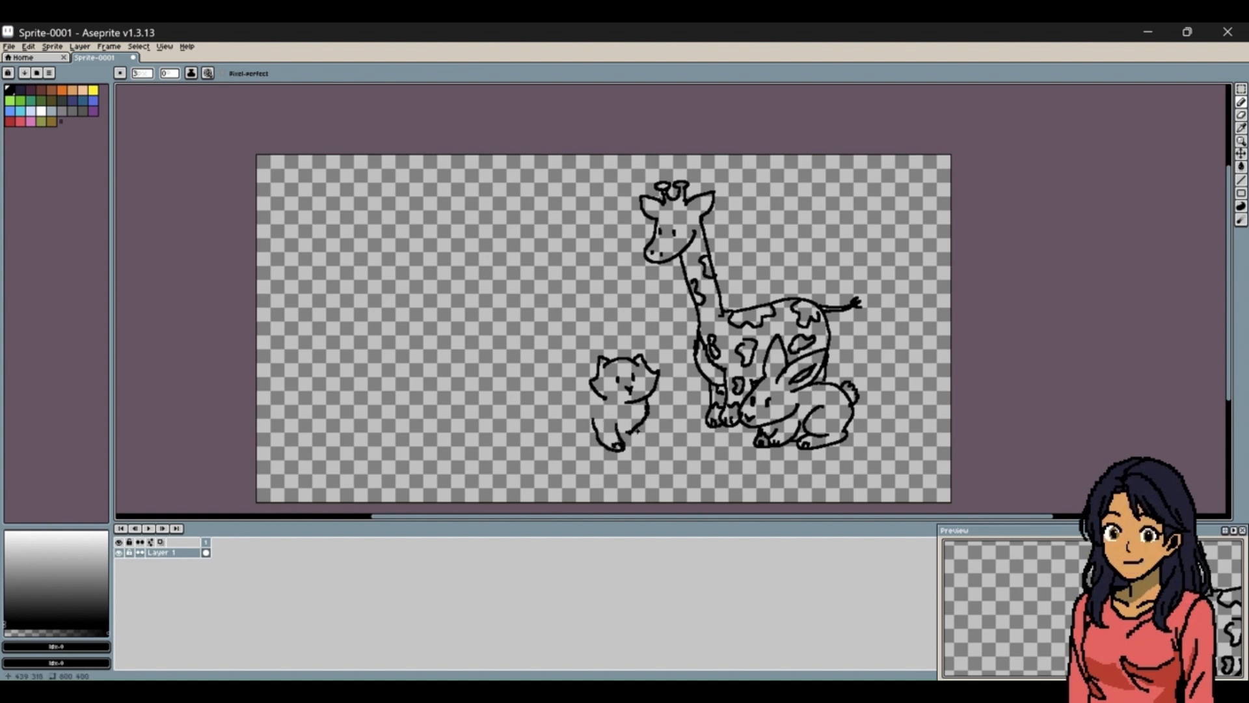
pyautogui.moveTo(640, 437); pyautogui.dragTo(635, 435)
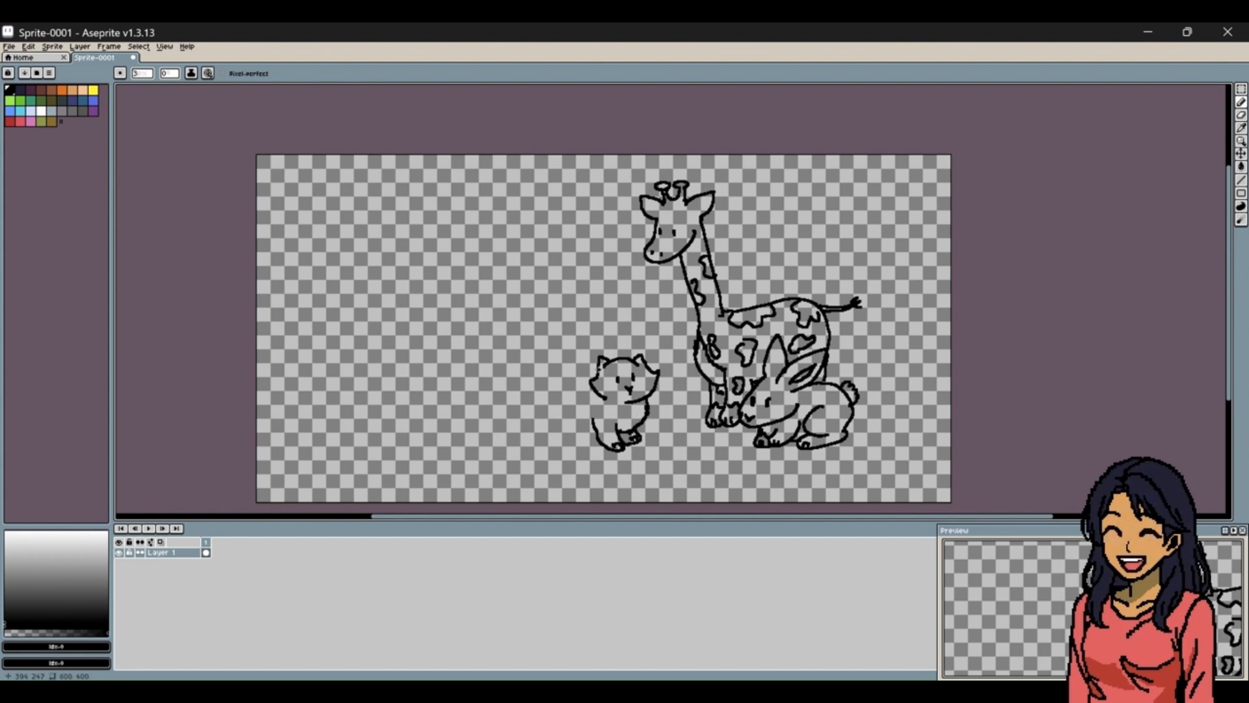
pyautogui.moveTo(592, 387)
pyautogui.mouseDown()
pyautogui.moveTo(553, 398)
pyautogui.moveTo(553, 439)
pyautogui.moveTo(578, 409)
pyautogui.moveTo(577, 450)
pyautogui.moveTo(554, 440)
pyautogui.moveTo(585, 445)
pyautogui.moveTo(576, 450)
pyautogui.mouseUp()
pyautogui.moveTo(580, 440); pyautogui.dragTo(579, 447)
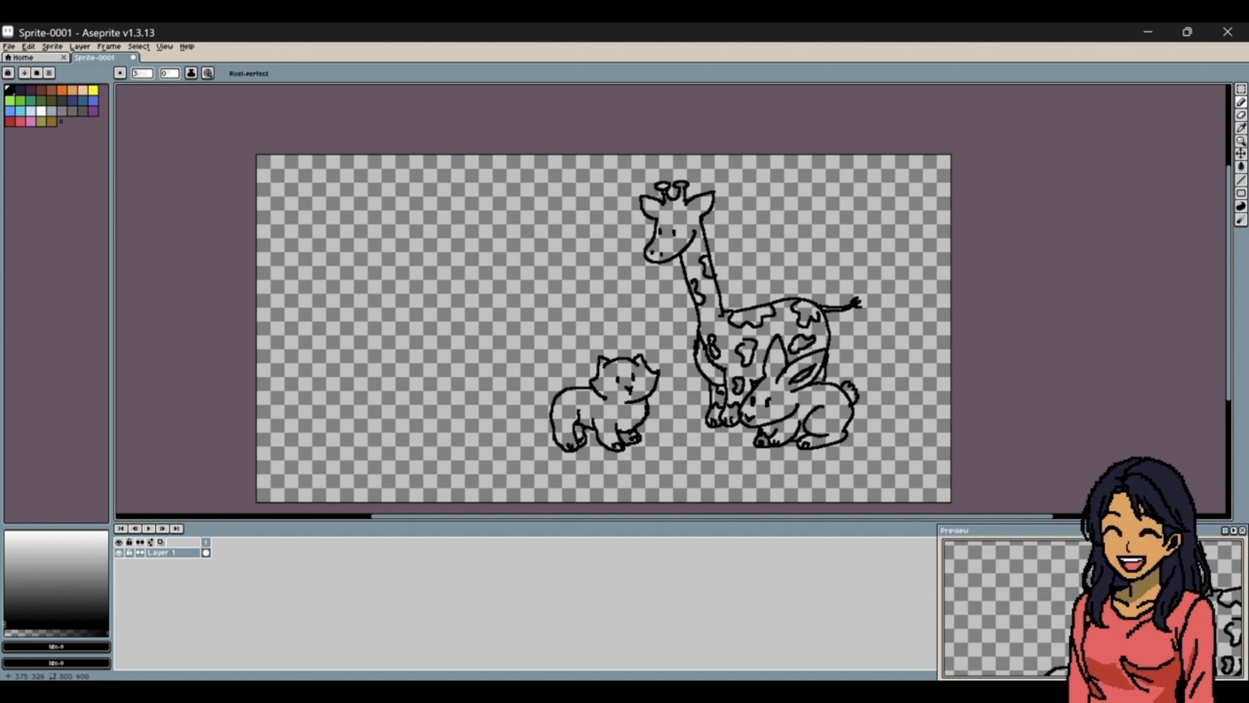
pyautogui.moveTo(571, 390)
pyautogui.mouseDown()
pyautogui.moveTo(579, 361)
pyautogui.moveTo(546, 333)
pyautogui.moveTo(545, 400)
pyautogui.mouseUp()
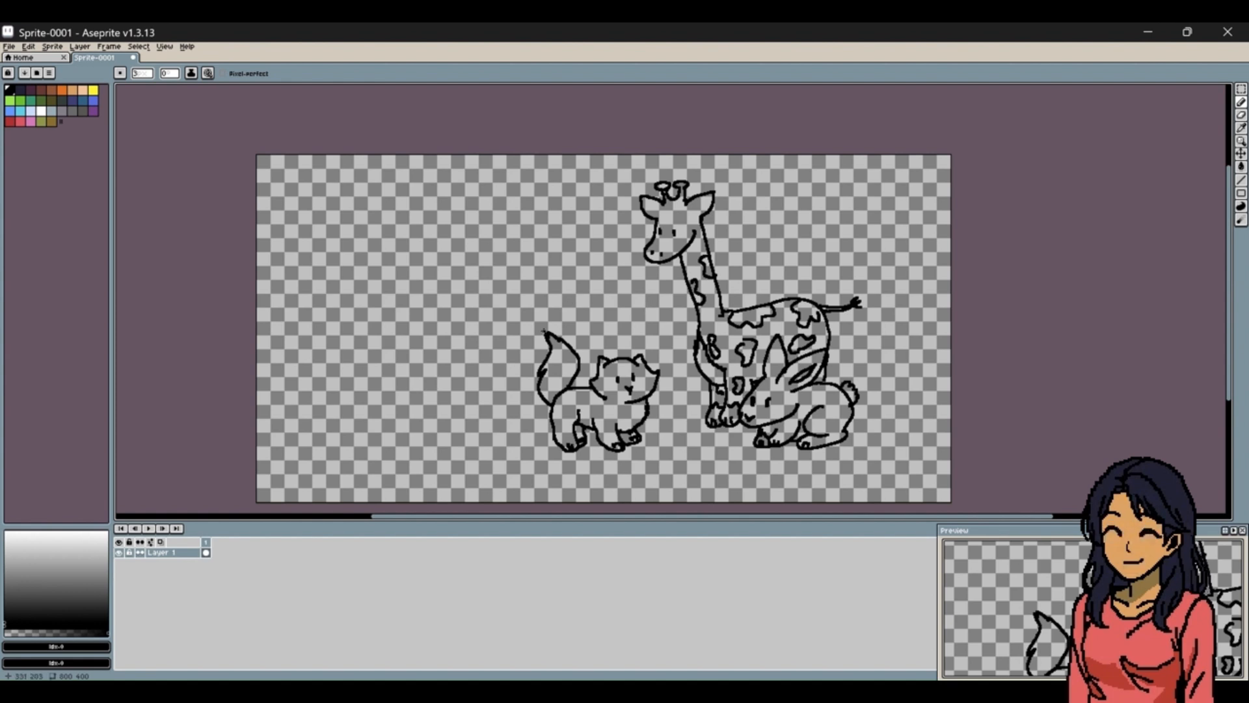
# Draw a floppy-eared dog to the left of the cat, with its face, body, legs and a raised, wagging tail.
pyautogui.moveTo(451, 351)
pyautogui.mouseDown()
pyautogui.moveTo(495, 357)
pyautogui.moveTo(500, 381)
pyautogui.moveTo(443, 342)
pyautogui.moveTo(435, 388)
pyautogui.moveTo(485, 383)
pyautogui.moveTo(461, 388)
pyautogui.moveTo(474, 378)
pyautogui.moveTo(468, 368)
pyautogui.moveTo(499, 371)
pyautogui.moveTo(489, 386)
pyautogui.moveTo(482, 378)
pyautogui.moveTo(481, 414)
pyautogui.moveTo(462, 414)
pyautogui.moveTo(463, 440)
pyautogui.moveTo(443, 415)
pyautogui.moveTo(473, 433)
pyautogui.mouseUp()
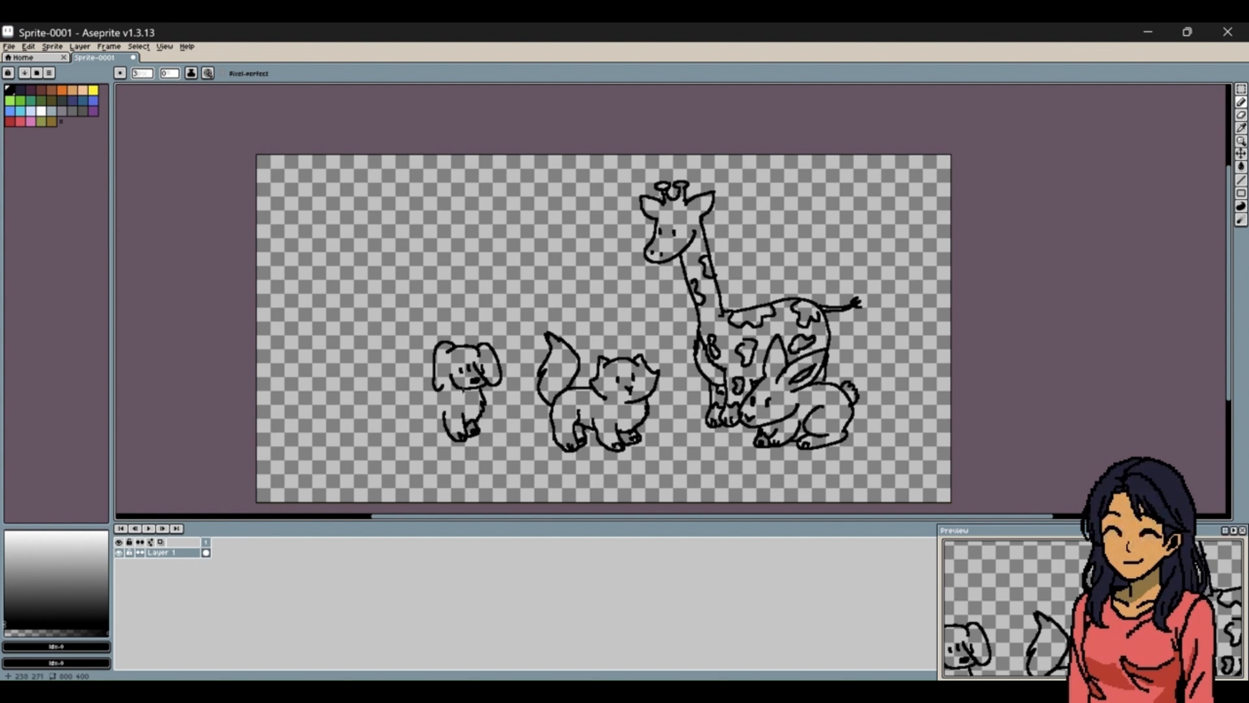
pyautogui.moveTo(431, 359)
pyautogui.mouseDown()
pyautogui.moveTo(397, 370)
pyautogui.moveTo(399, 407)
pyautogui.moveTo(430, 410)
pyautogui.moveTo(420, 381)
pyautogui.moveTo(417, 433)
pyautogui.moveTo(408, 428)
pyautogui.moveTo(404, 407)
pyautogui.moveTo(423, 429)
pyautogui.mouseUp()
pyautogui.moveTo(425, 421); pyautogui.dragTo(426, 425)
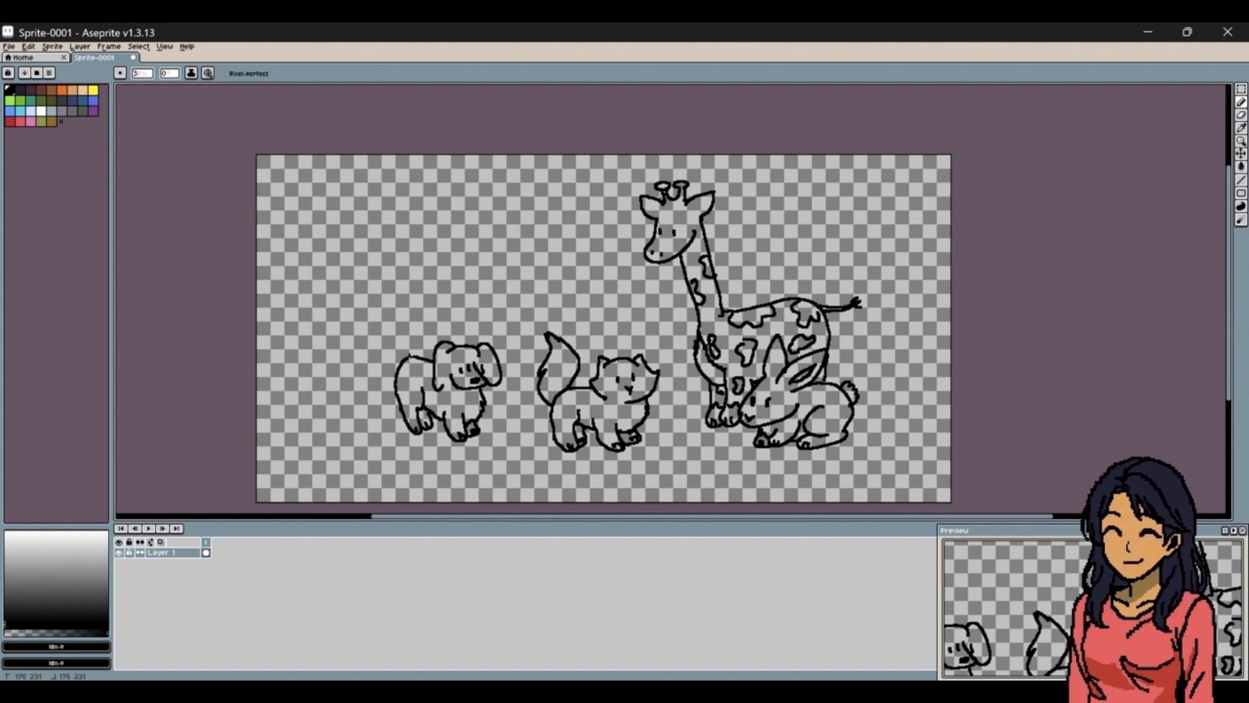
pyautogui.moveTo(412, 356)
pyautogui.mouseDown()
pyautogui.moveTo(410, 344)
pyautogui.moveTo(444, 316)
pyautogui.moveTo(408, 330)
pyautogui.moveTo(393, 374)
pyautogui.moveTo(431, 340)
pyautogui.moveTo(420, 315)
pyautogui.mouseUp()
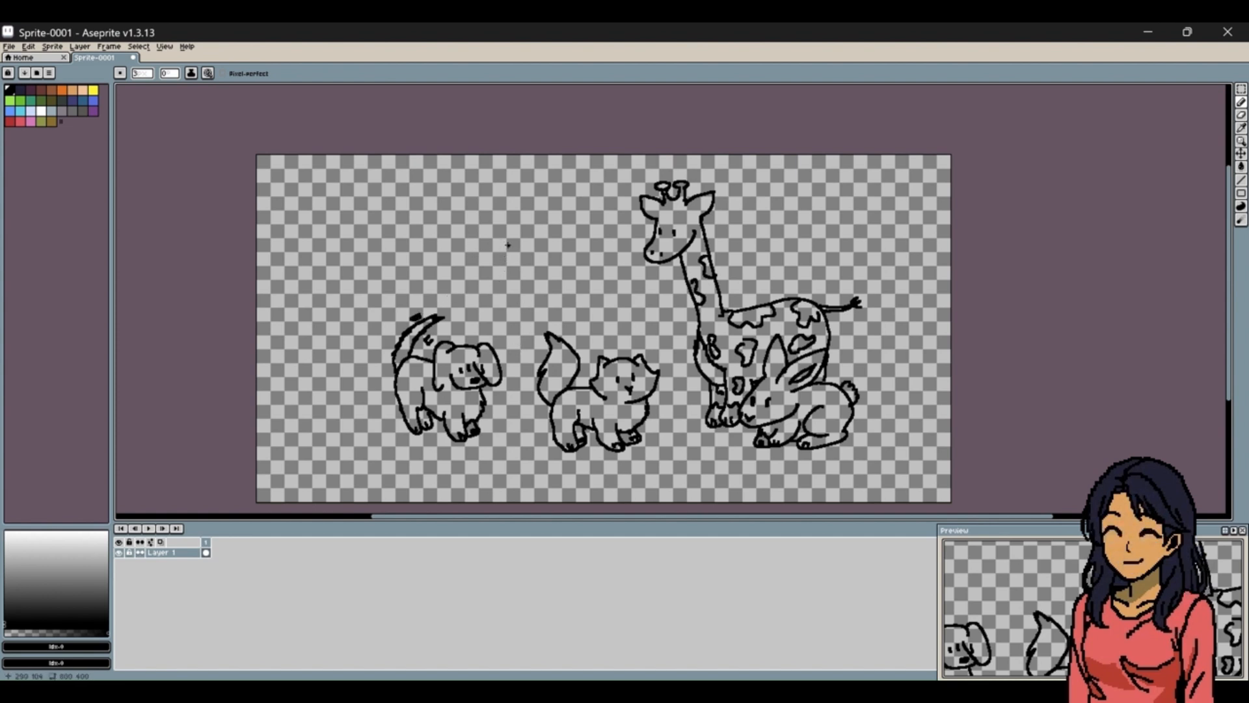
# Draw a pig's head above the dog and cat, with two small ears, eyes and a round snout with nostrils.
pyautogui.moveTo(506, 228)
pyautogui.mouseDown()
pyautogui.moveTo(543, 216)
pyautogui.moveTo(489, 223)
pyautogui.moveTo(492, 240)
pyautogui.moveTo(556, 240)
pyautogui.moveTo(521, 266)
pyautogui.moveTo(538, 250)
pyautogui.mouseUp()
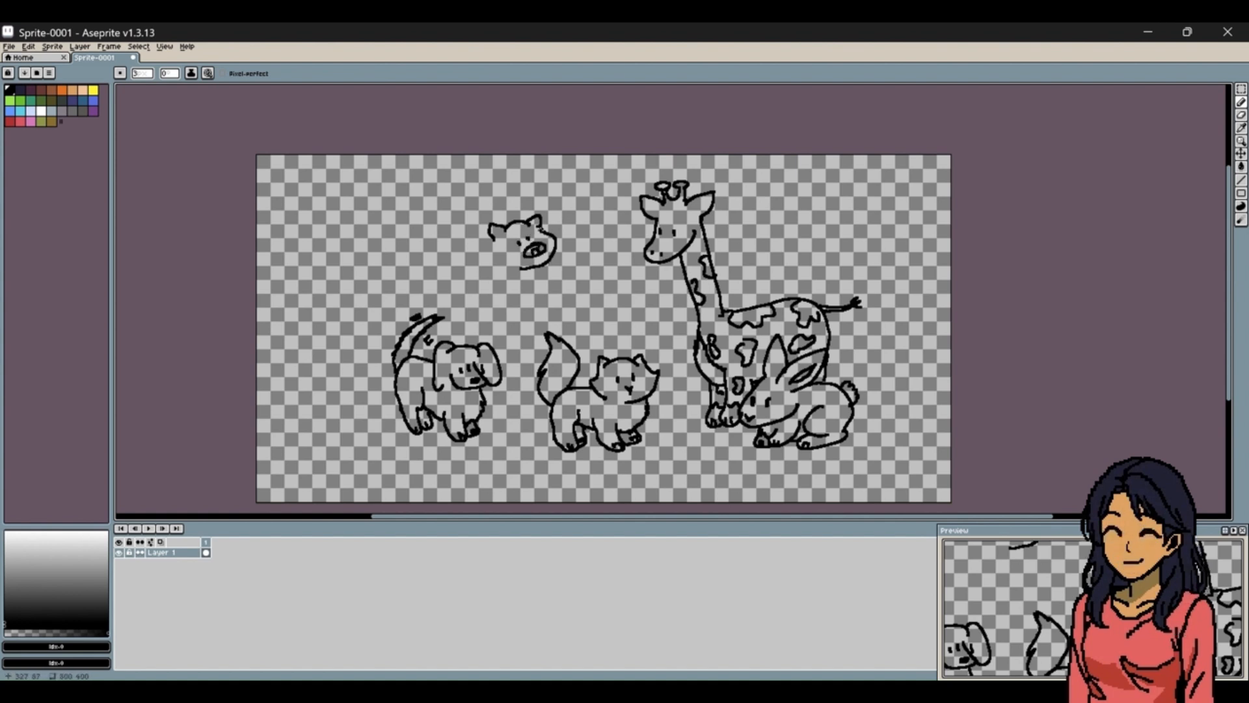
pyautogui.press('v')
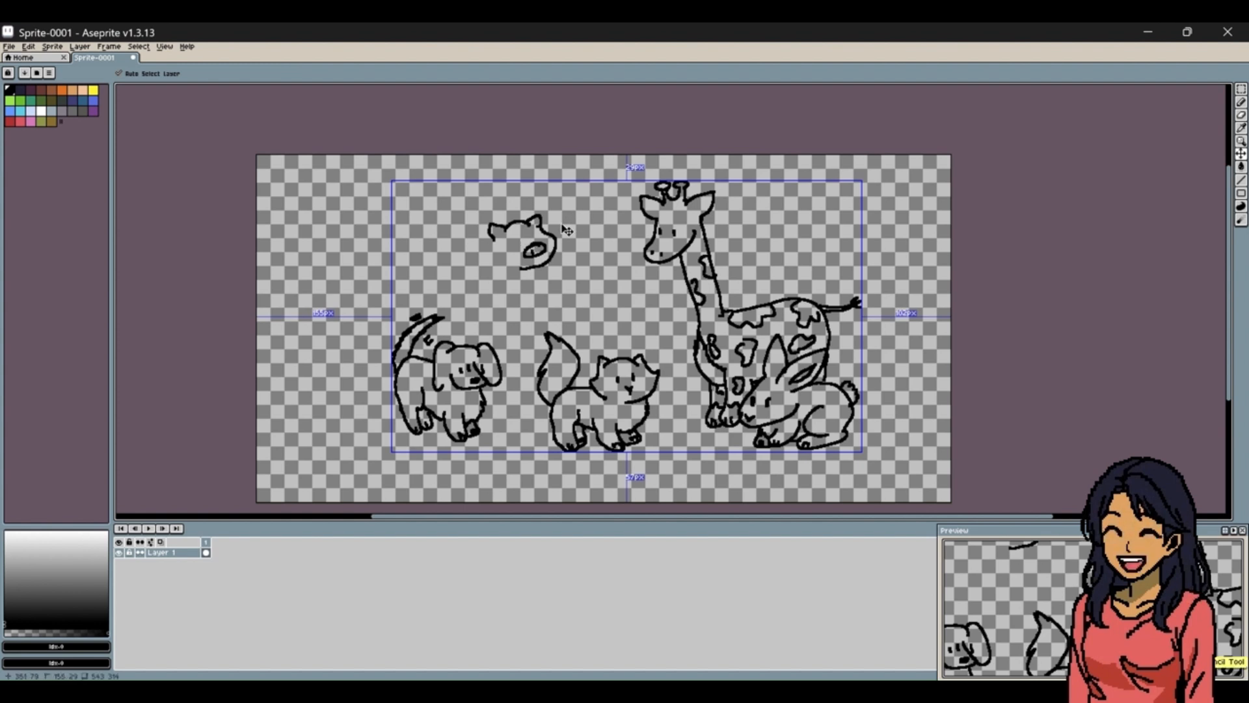
pyautogui.press('b')
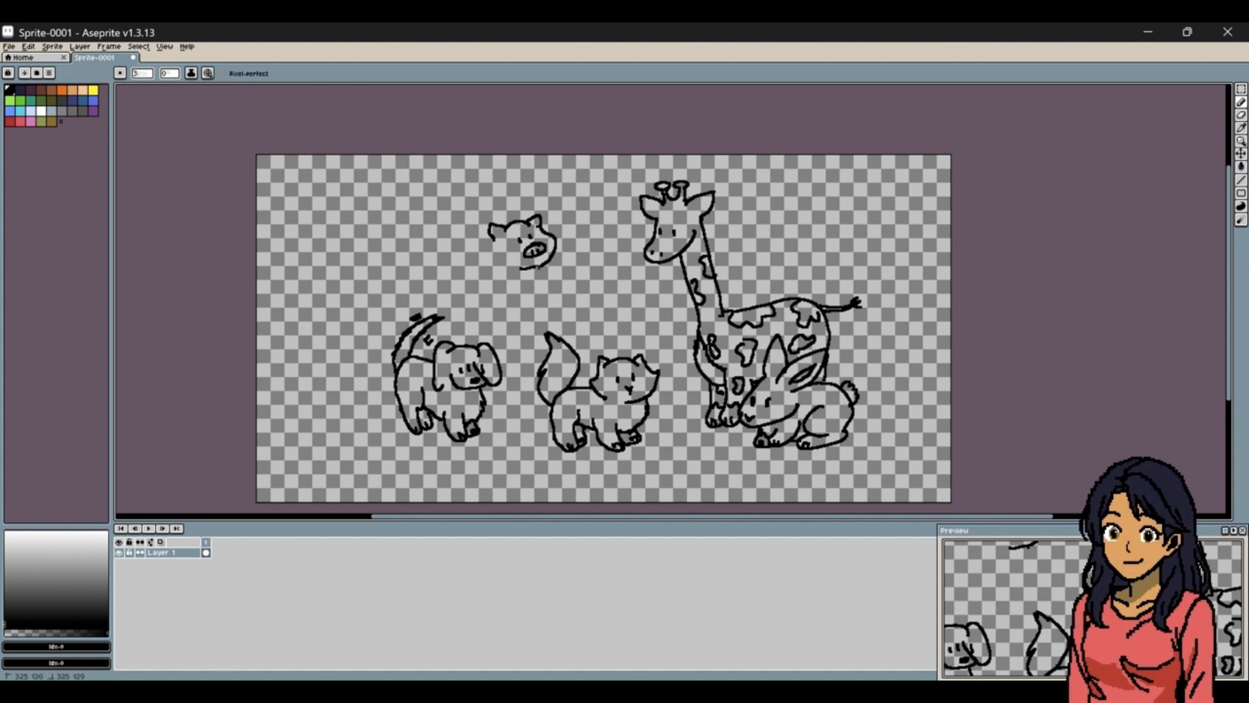
# Draw the pig's rounded body, front and hind legs with hooves, and a small curly tail.
pyautogui.moveTo(539, 265)
pyautogui.mouseDown()
pyautogui.moveTo(517, 292)
pyautogui.moveTo(509, 320)
pyautogui.moveTo(497, 296)
pyautogui.moveTo(526, 308)
pyautogui.mouseUp()
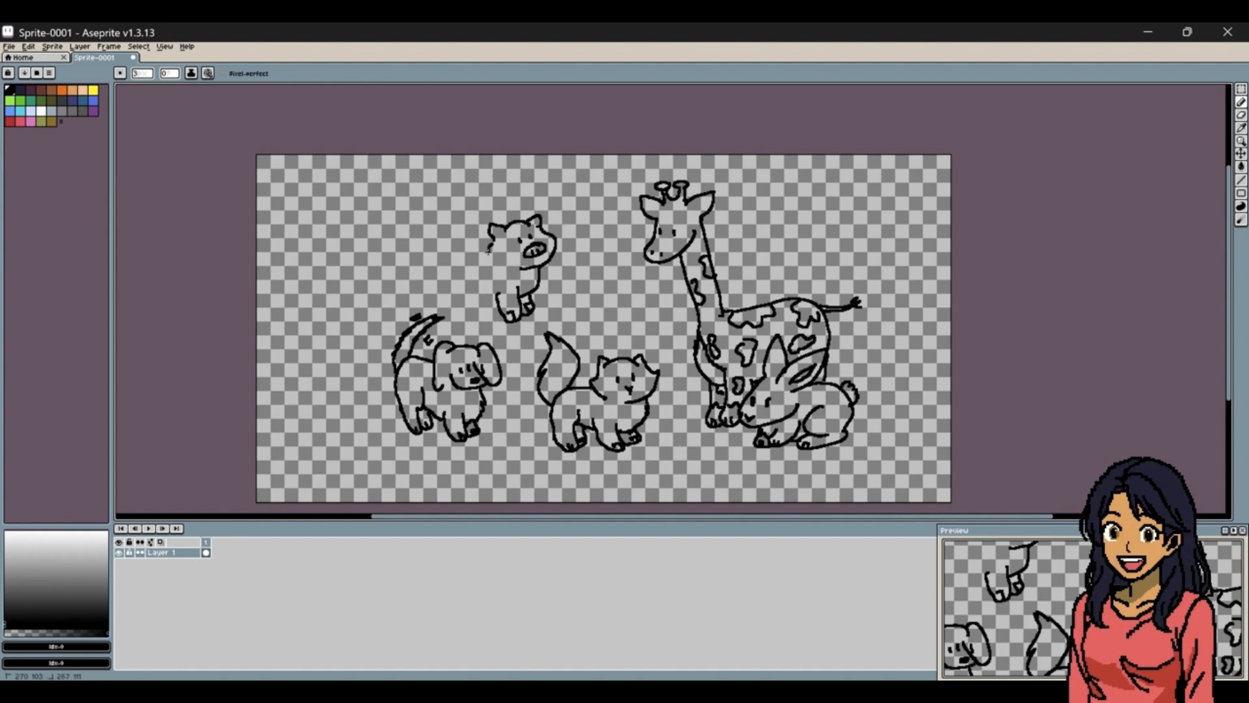
pyautogui.moveTo(484, 242)
pyautogui.mouseDown()
pyautogui.moveTo(471, 242)
pyautogui.moveTo(454, 278)
pyautogui.moveTo(478, 293)
pyautogui.moveTo(480, 275)
pyautogui.moveTo(461, 311)
pyautogui.moveTo(456, 283)
pyautogui.moveTo(479, 307)
pyautogui.mouseUp()
pyautogui.click(487, 300)
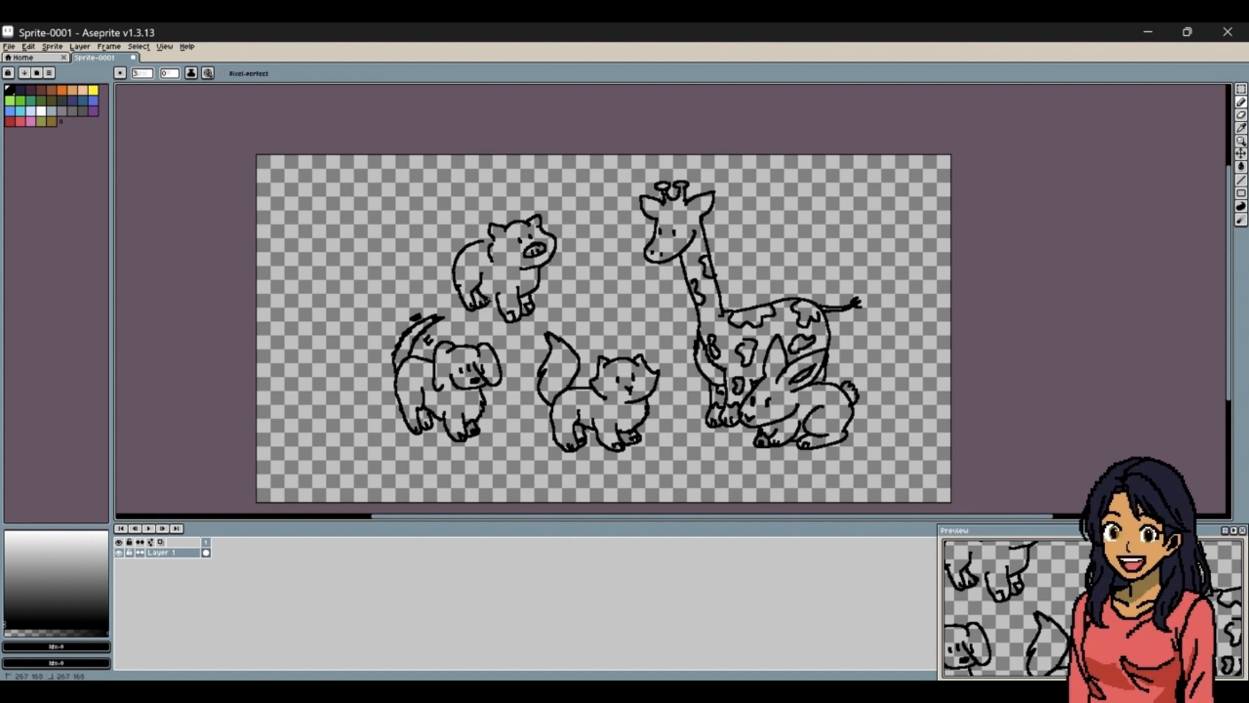
pyautogui.moveTo(462, 245)
pyautogui.mouseDown()
pyautogui.moveTo(443, 243)
pyautogui.moveTo(491, 243)
pyautogui.mouseUp()
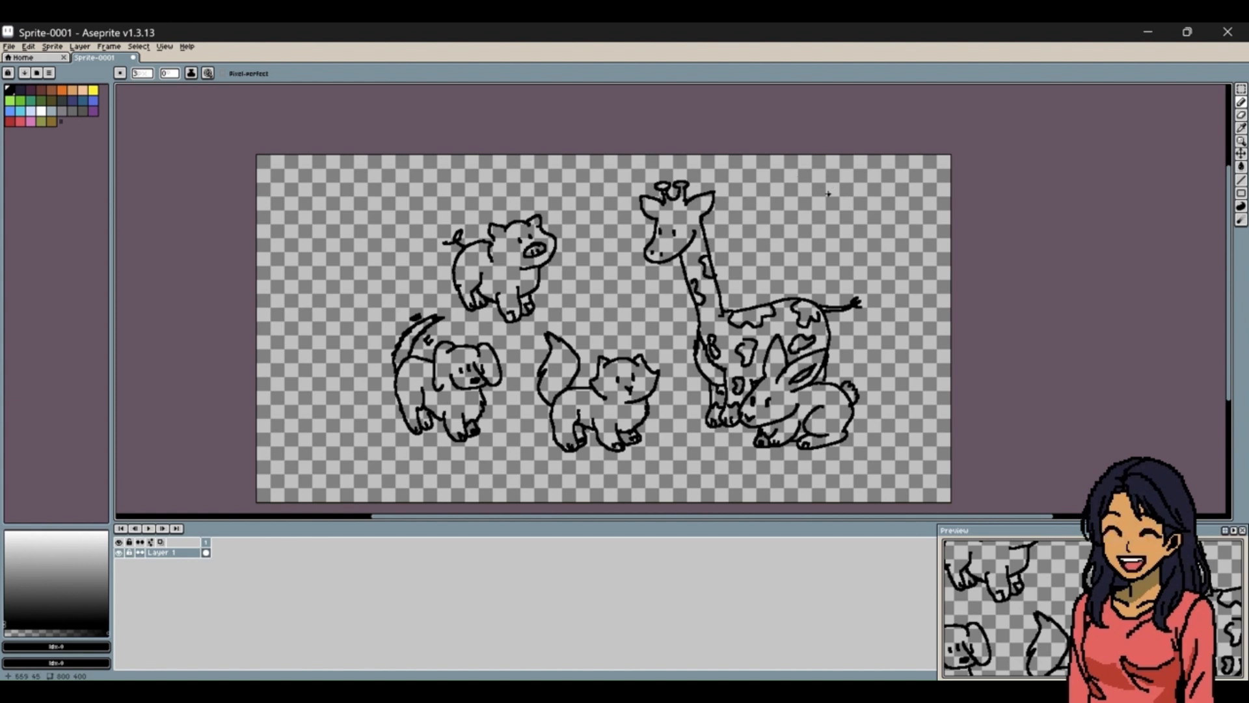
# Draw a bird above the giraffe's back, with a pointed beak, feathered chest, raised wing, long tail and clawed legs.
pyautogui.moveTo(827, 188)
pyautogui.mouseDown()
pyautogui.moveTo(862, 185)
pyautogui.moveTo(825, 188)
pyautogui.moveTo(791, 227)
pyautogui.moveTo(840, 224)
pyautogui.moveTo(848, 192)
pyautogui.moveTo(852, 226)
pyautogui.moveTo(894, 194)
pyautogui.moveTo(868, 244)
pyautogui.moveTo(827, 246)
pyautogui.moveTo(863, 270)
pyautogui.mouseUp()
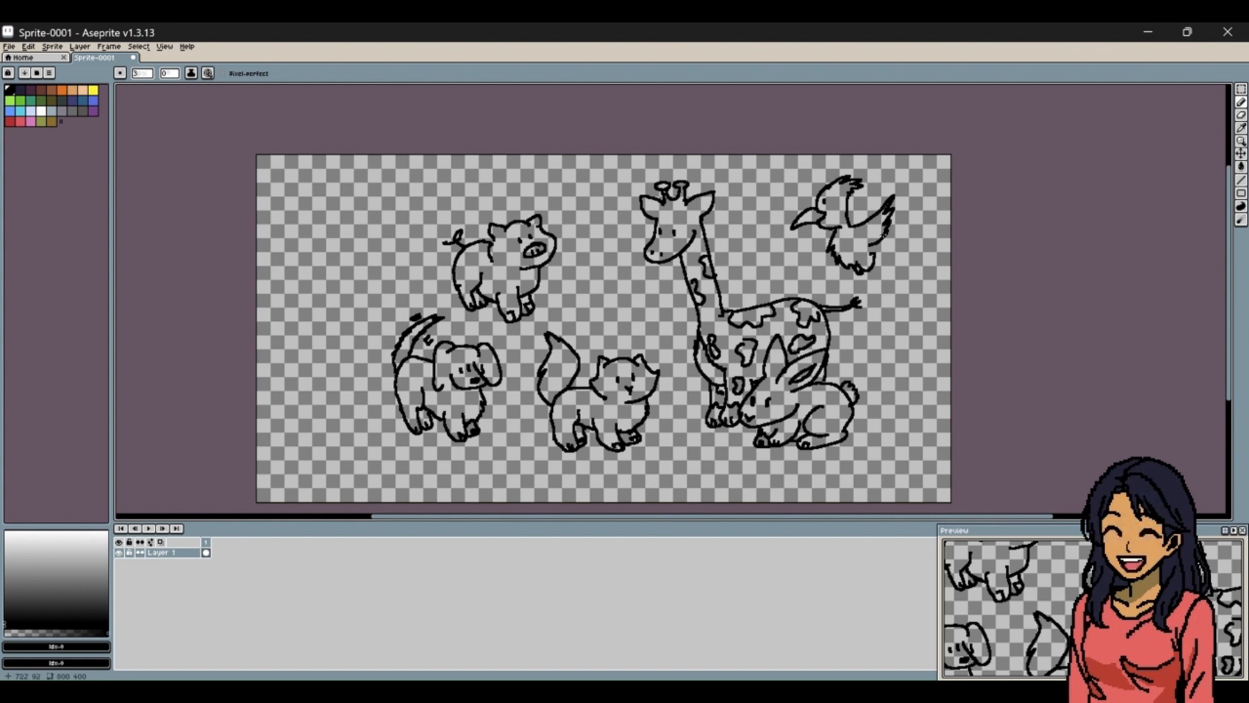
pyautogui.moveTo(875, 244)
pyautogui.mouseDown()
pyautogui.moveTo(917, 304)
pyautogui.moveTo(890, 276)
pyautogui.mouseUp()
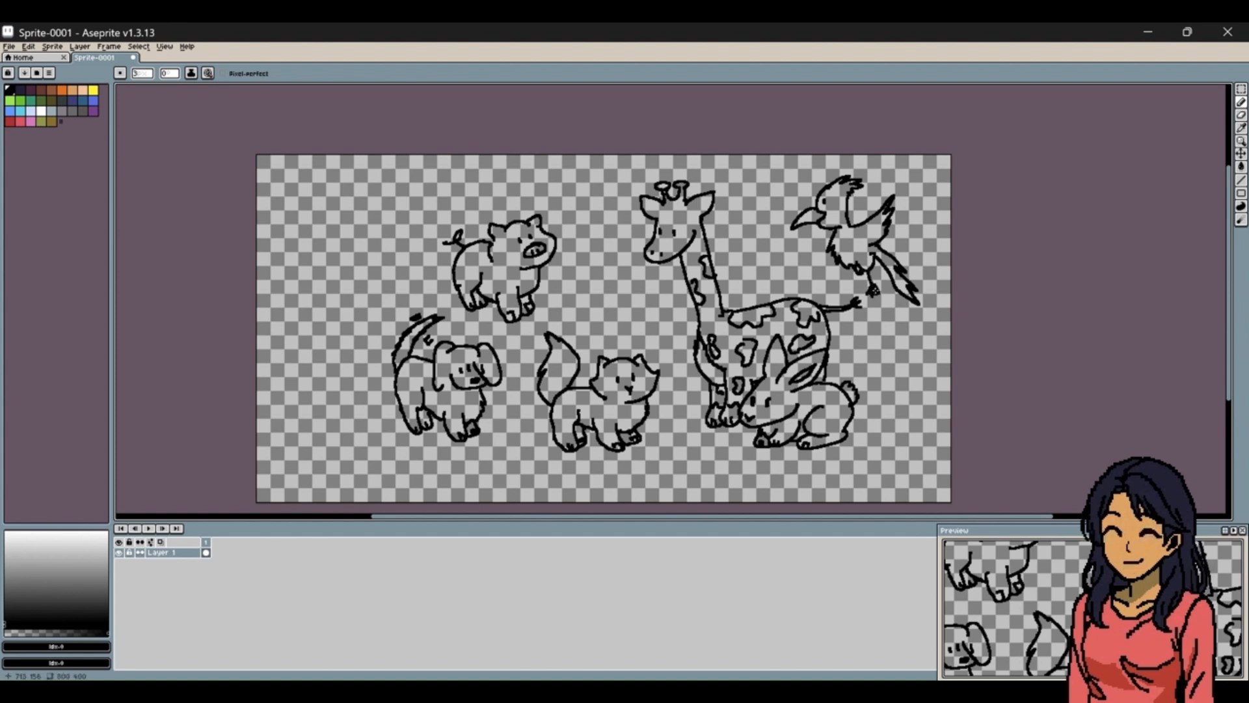
pyautogui.moveTo(872, 266)
pyautogui.mouseDown()
pyautogui.moveTo(875, 287)
pyautogui.moveTo(853, 294)
pyautogui.moveTo(863, 279)
pyautogui.mouseUp()
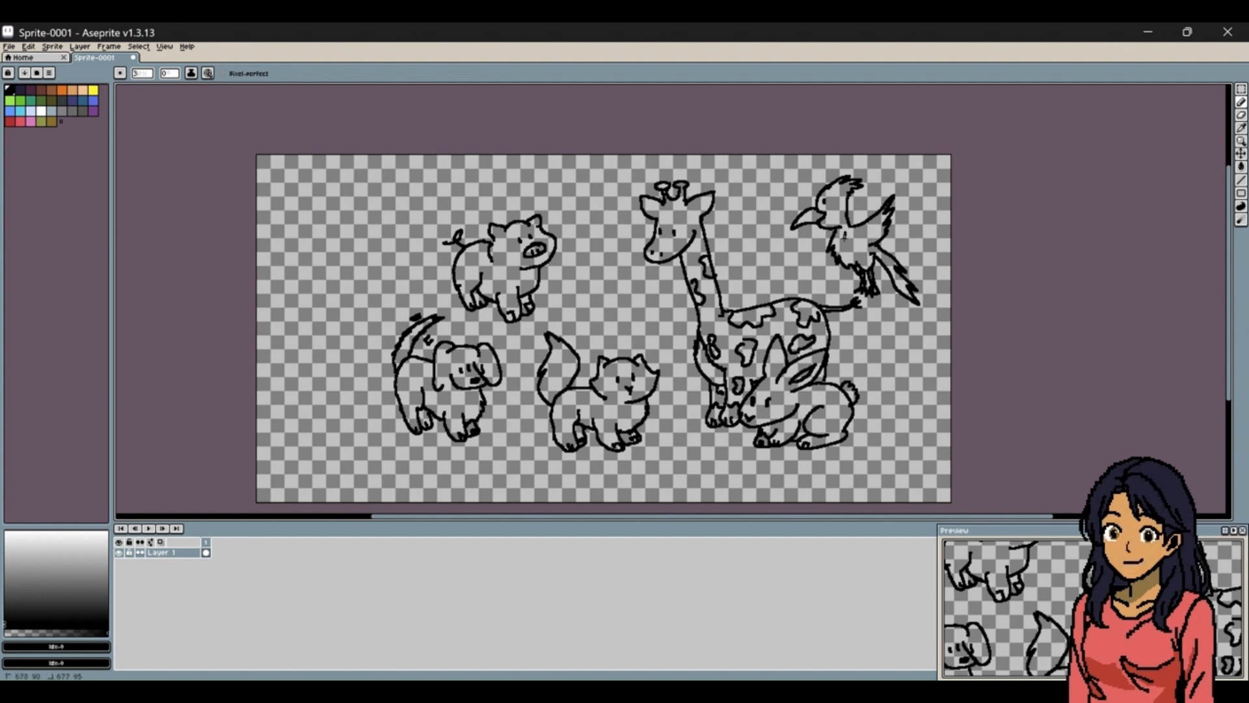
pyautogui.moveTo(844, 238); pyautogui.dragTo(859, 242)
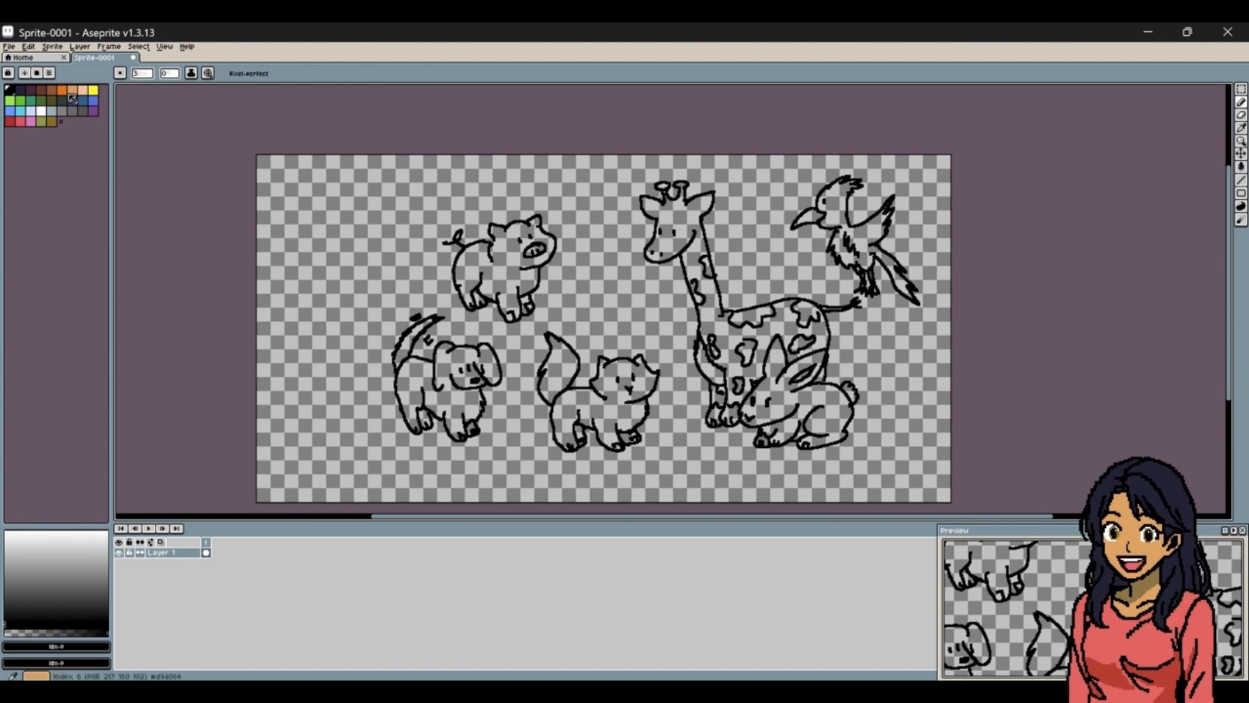
# Fill the transparent background around the animals with the palette's pale blue using the Paint Bucket.
pyautogui.click(31, 111)
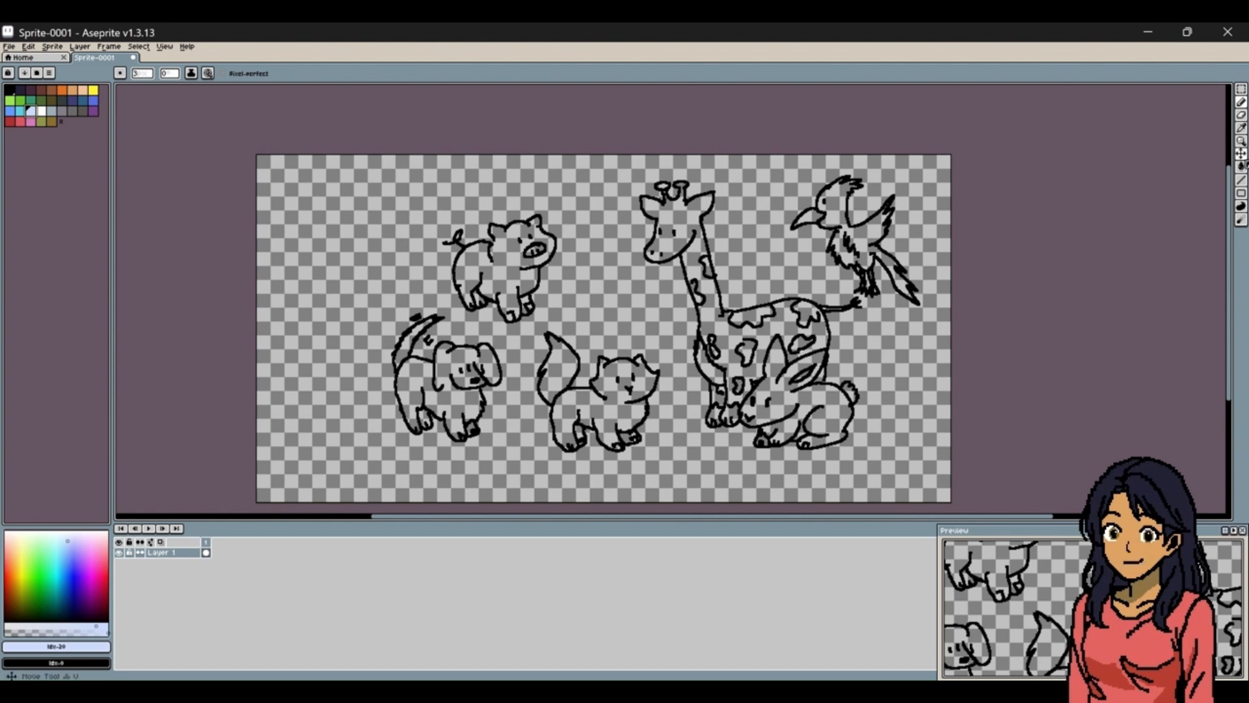
pyautogui.click(1240, 167)
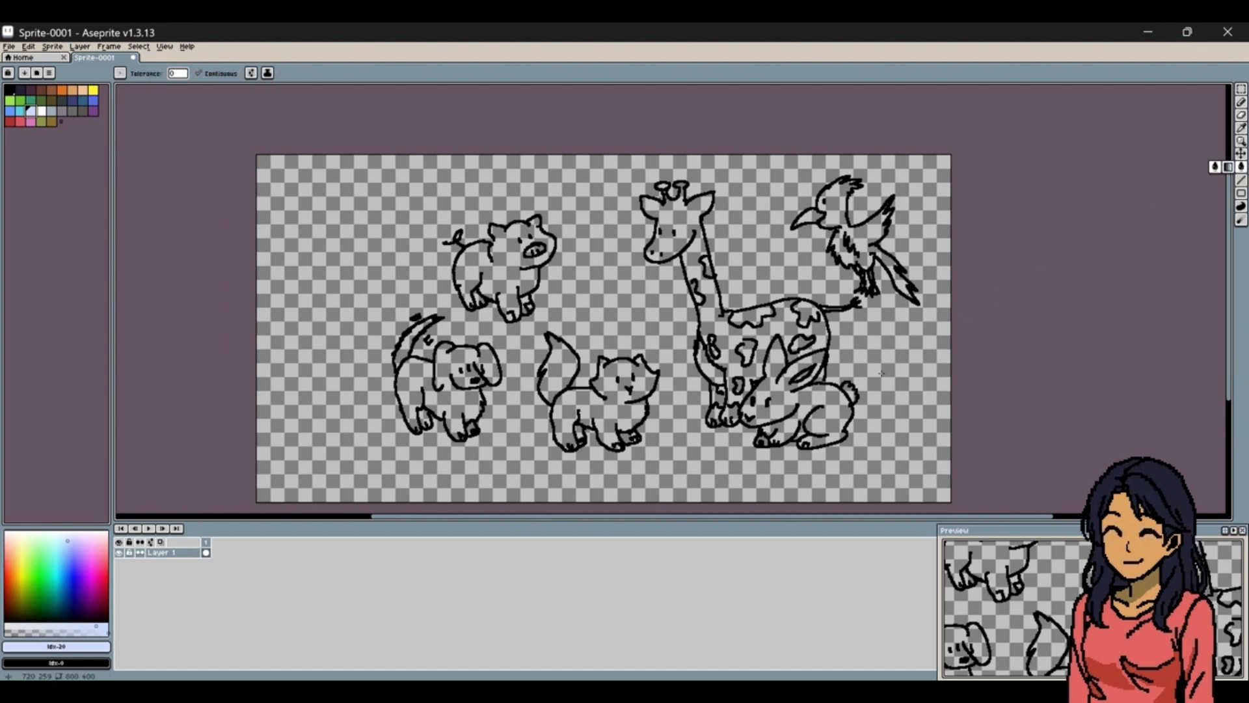
pyautogui.click(904, 323)
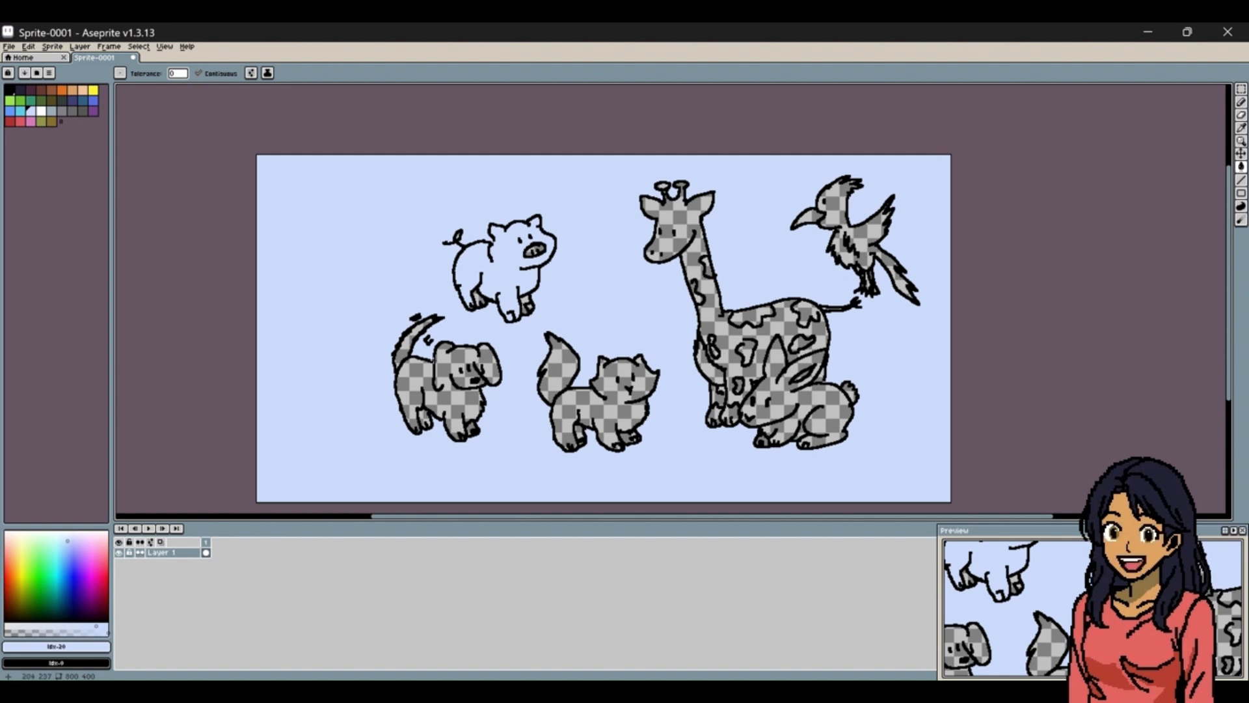
# Try to fill the pig's body with light pink.
pyautogui.click(95, 545)
pyautogui.click(468, 263)
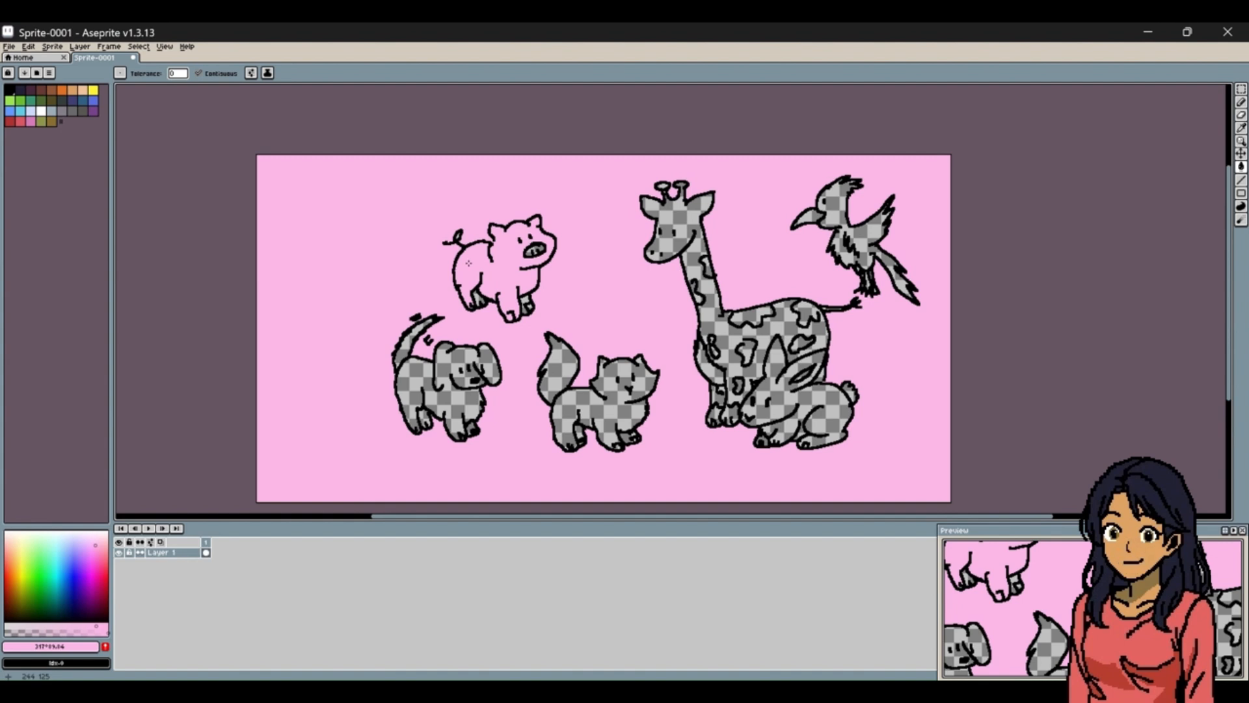
pyautogui.hotkey('ctrl', 'z')
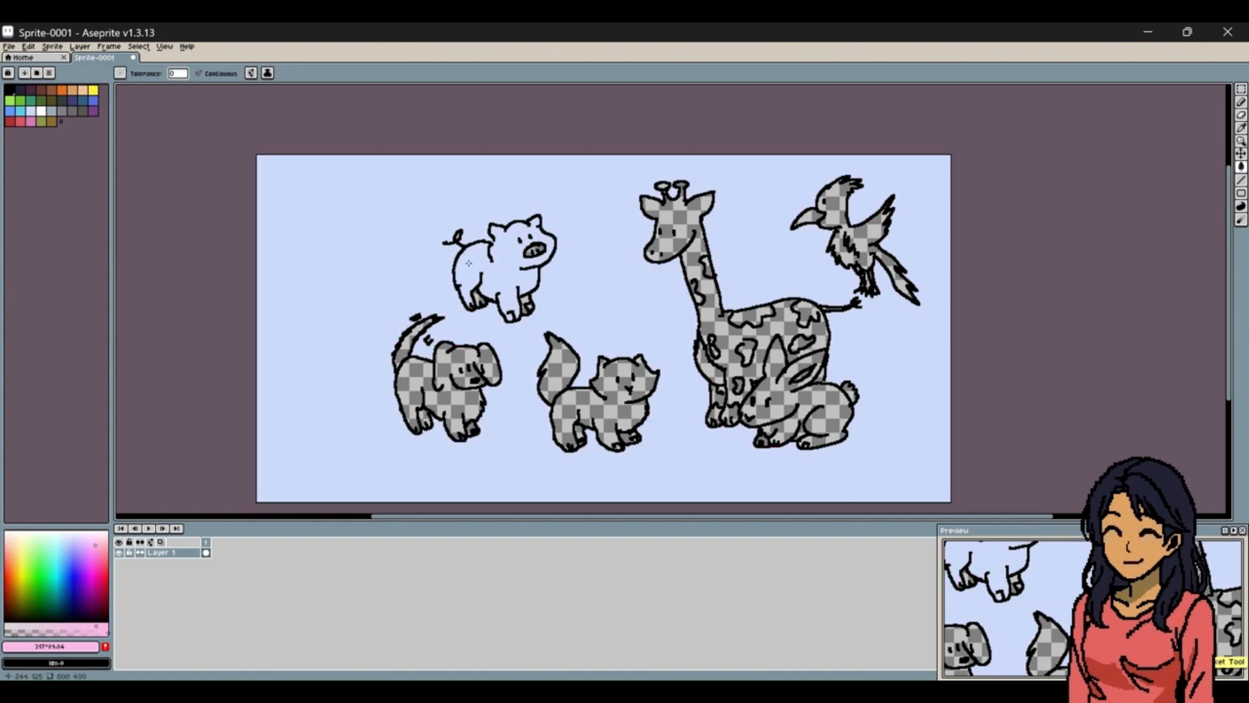
pyautogui.hotkey('ctrl', 'a')
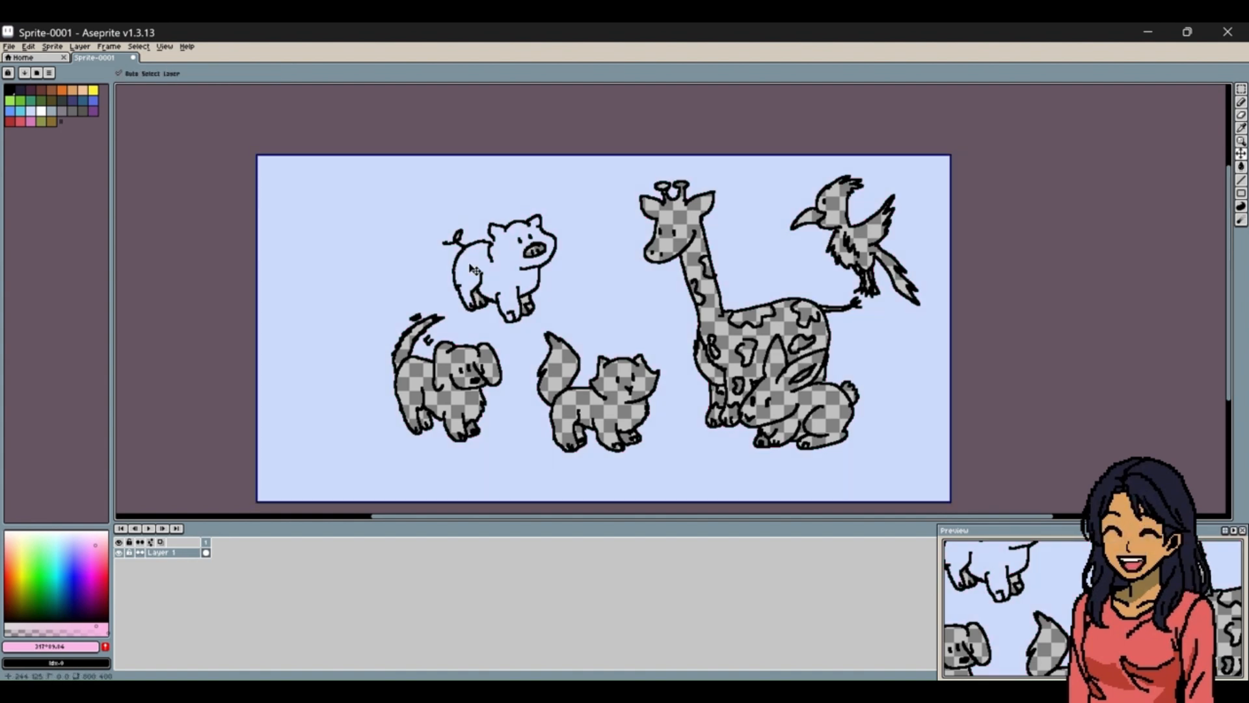
pyautogui.hotkey('ctrl', 'd')
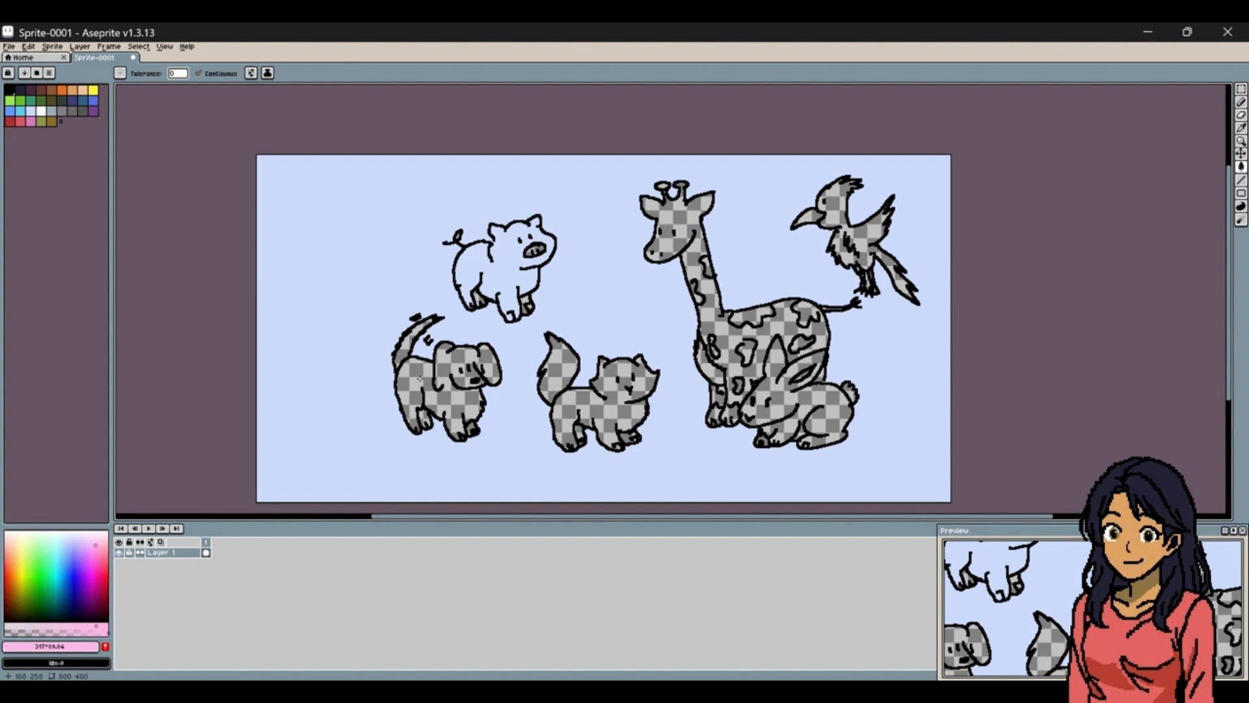
# Close the gaps in the pig's outline in black with the Pencil and fill its body with a light pink.
pyautogui.click(1242, 104)
pyautogui.click(12, 92)
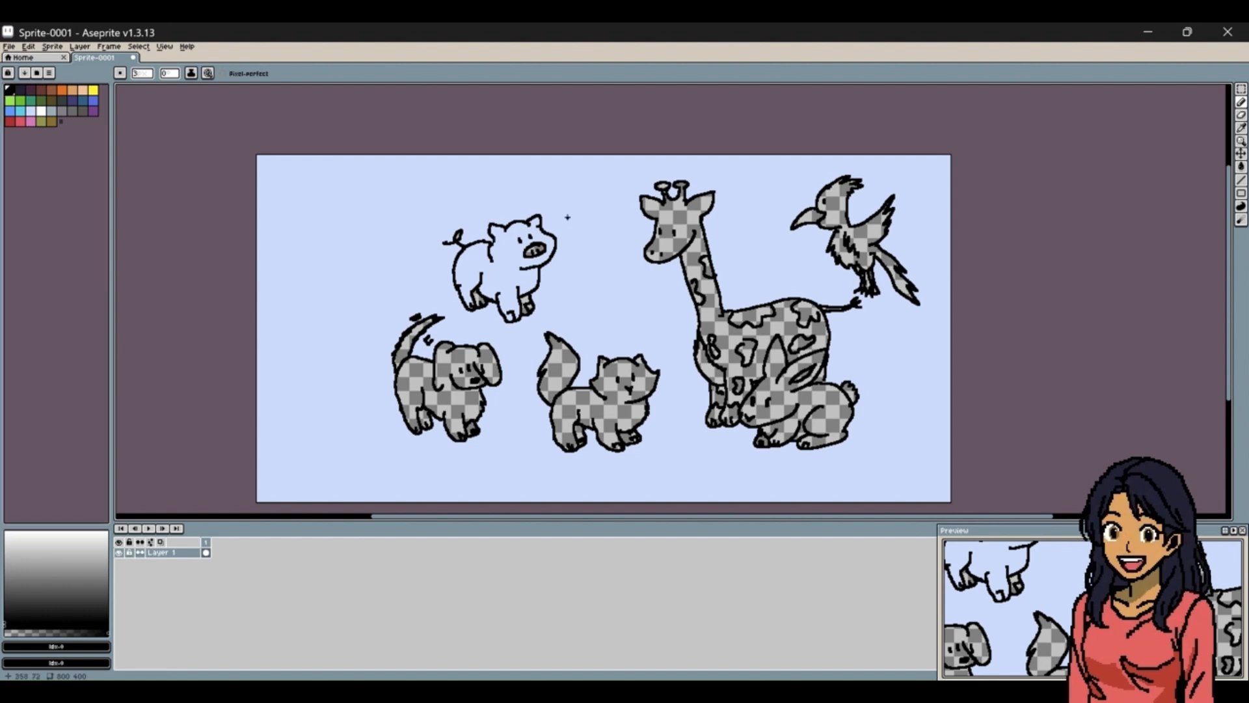
pyautogui.click(1241, 128)
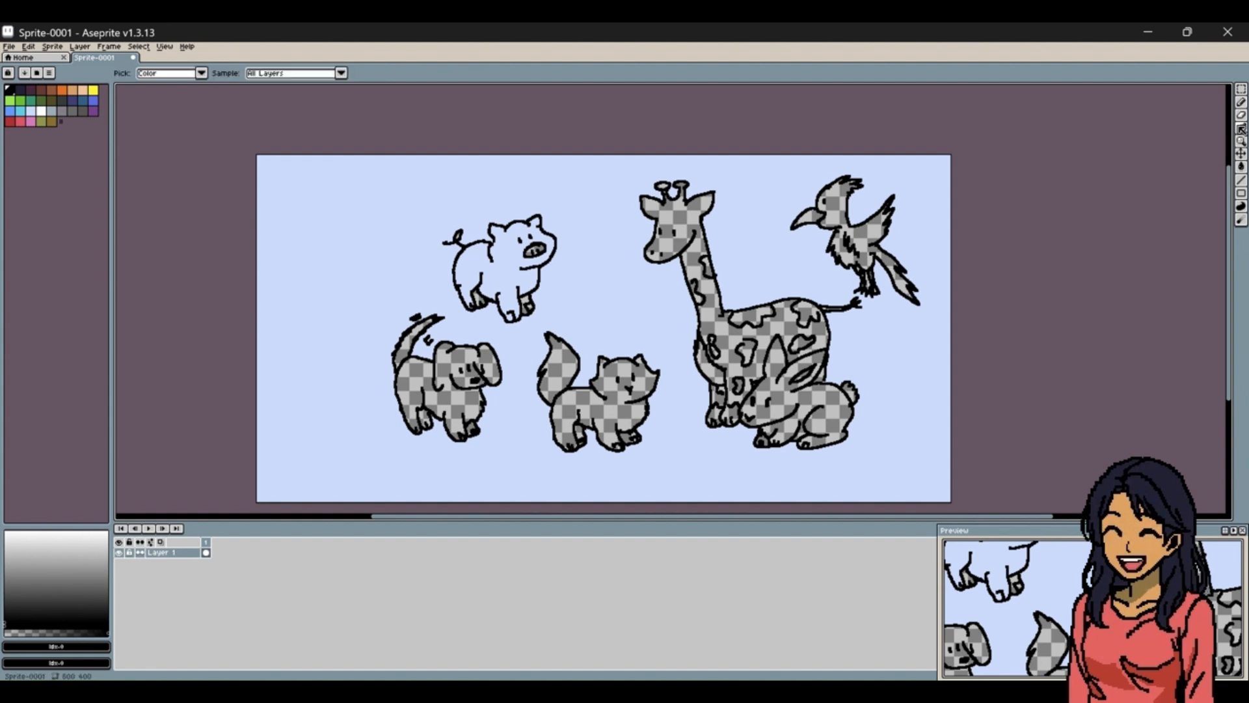
pyautogui.click(30, 121)
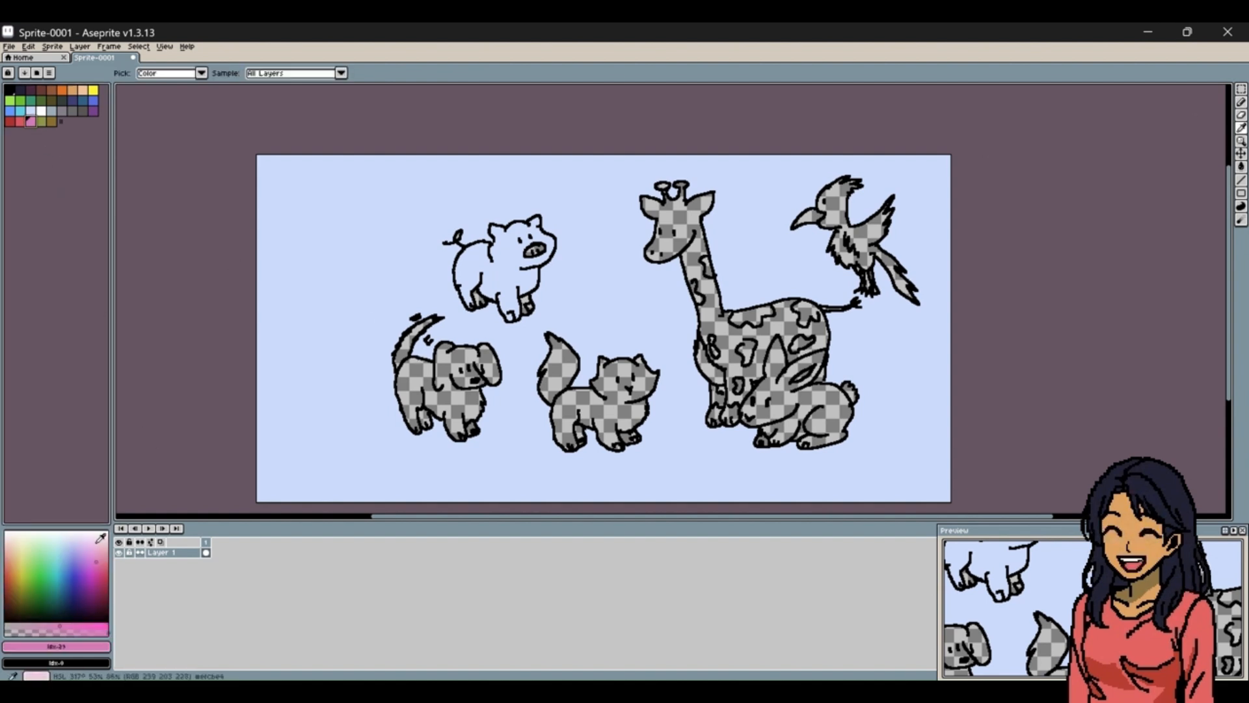
pyautogui.click(94, 545)
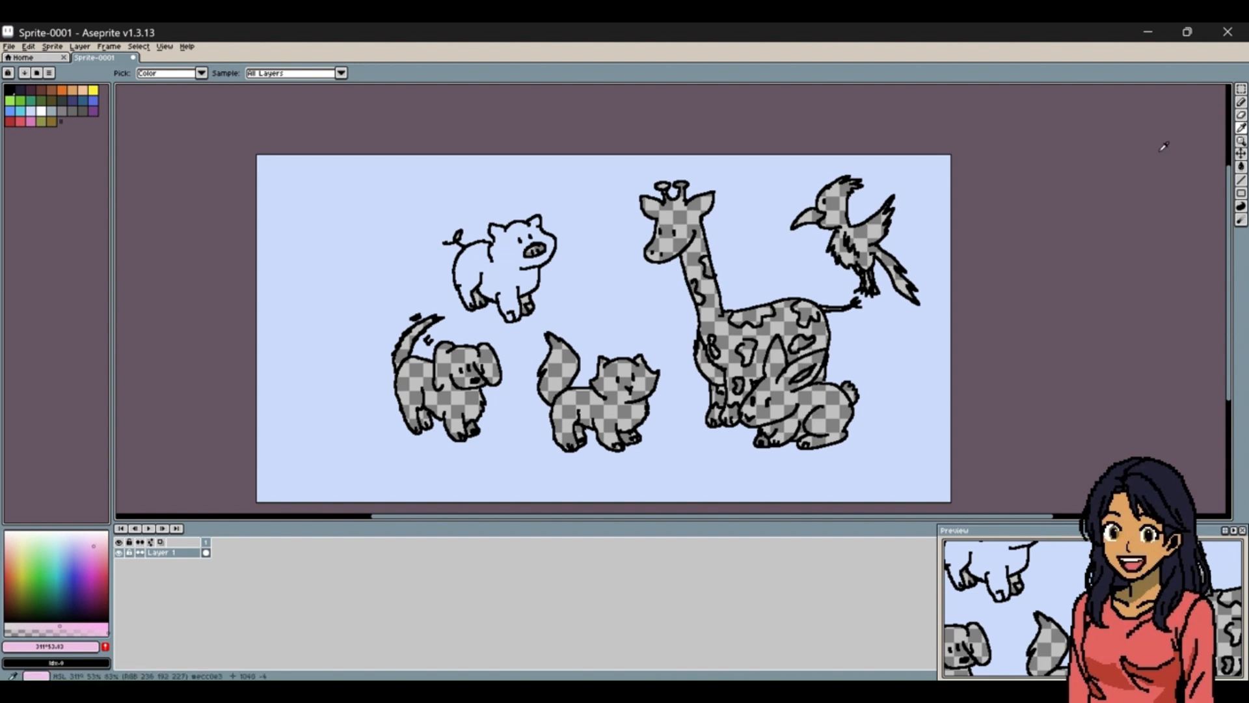
pyautogui.click(1242, 166)
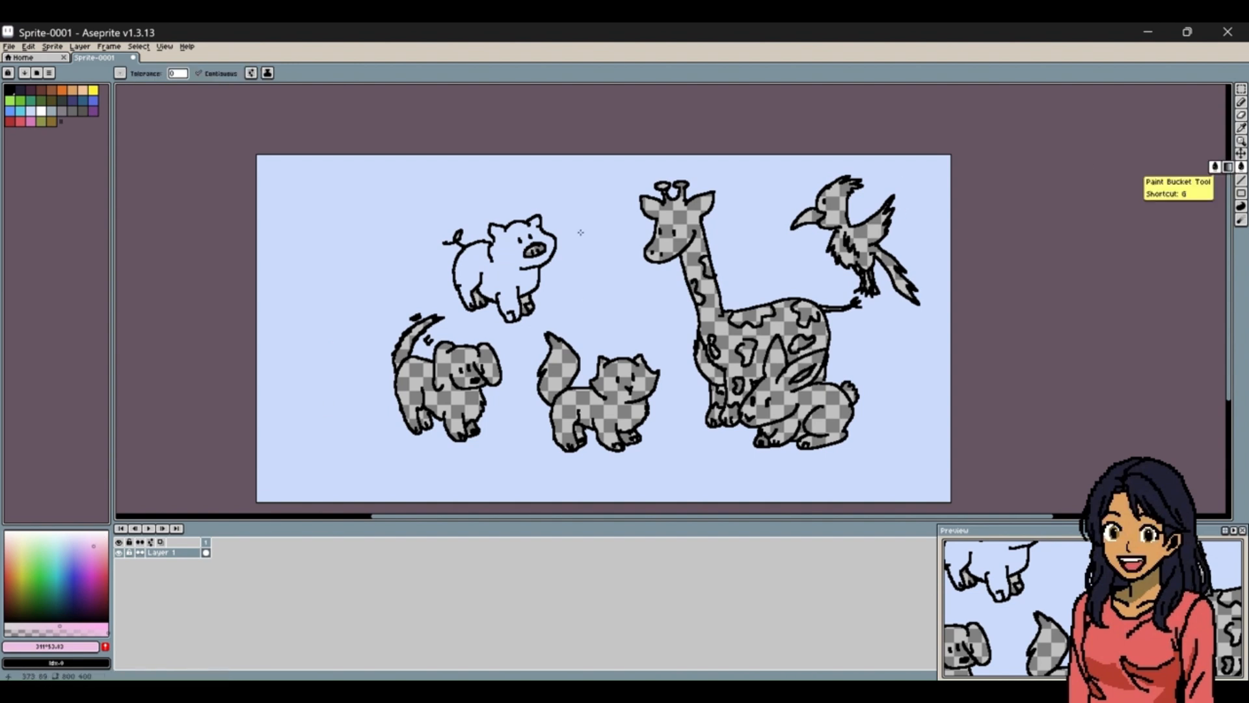
pyautogui.click(500, 273)
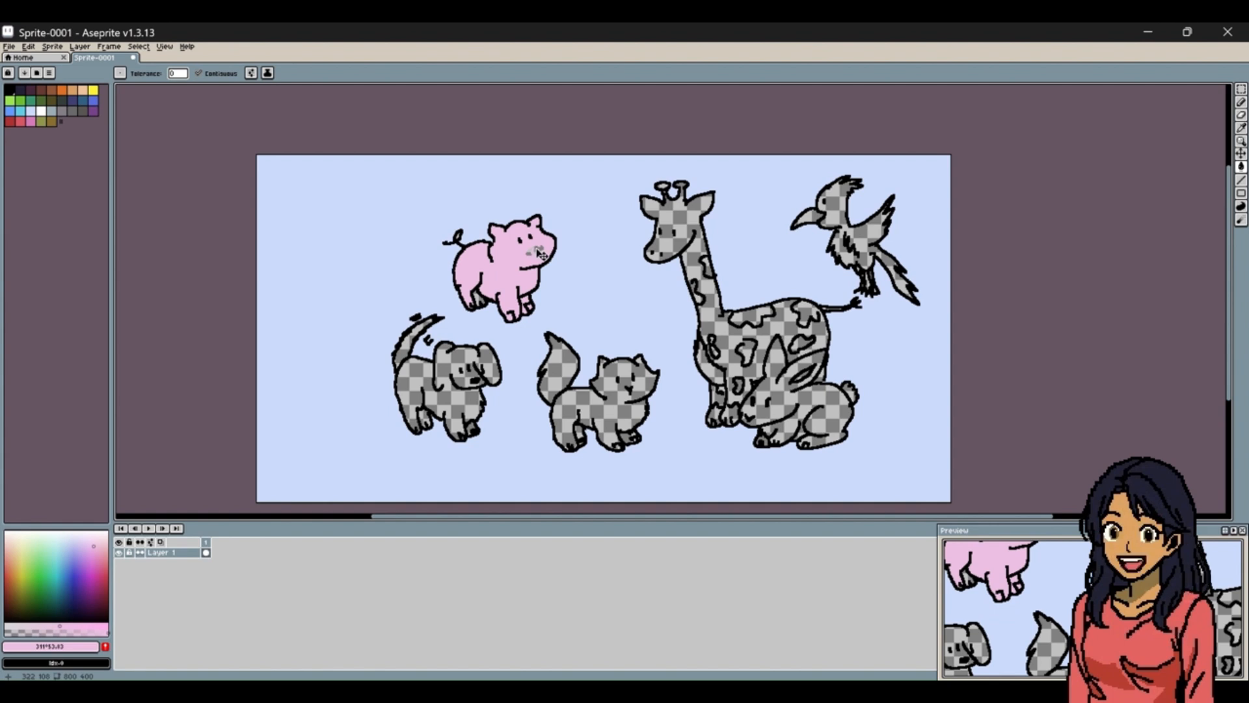
# Restore the black outline of the pig's snout and fill the snout with the same light pink.
pyautogui.press('v')
pyautogui.press('g')
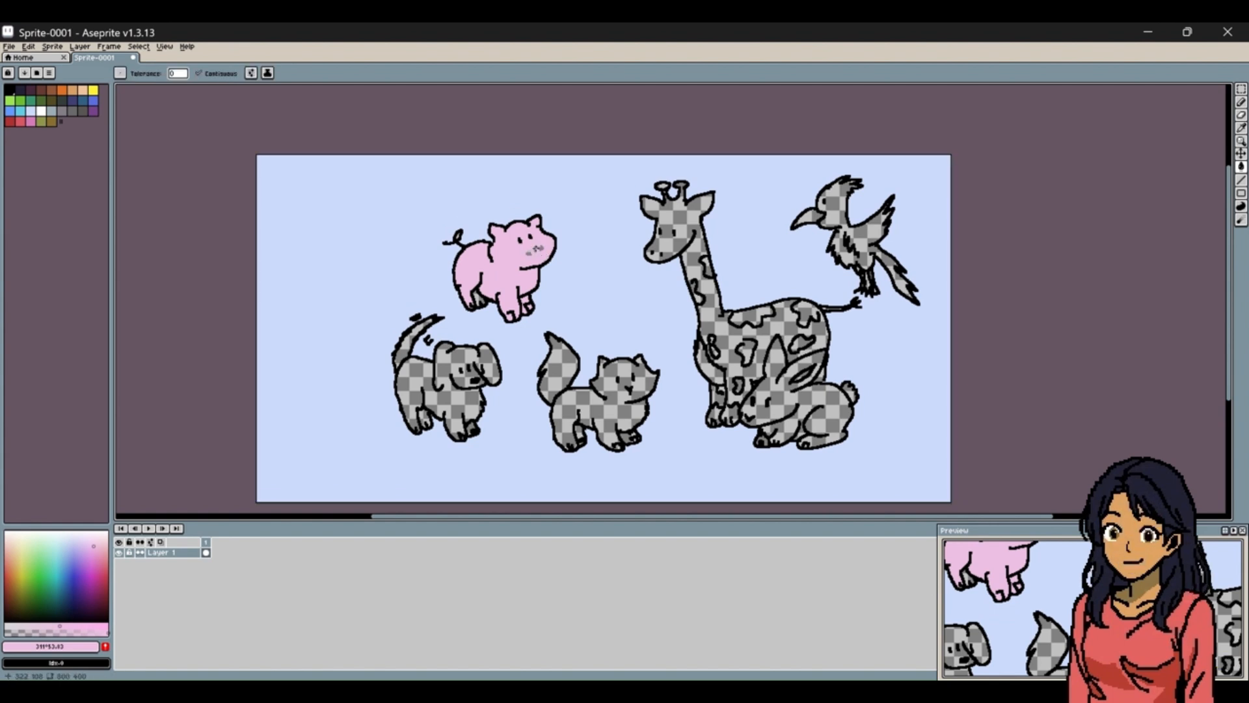
pyautogui.press('v')
pyautogui.press('g')
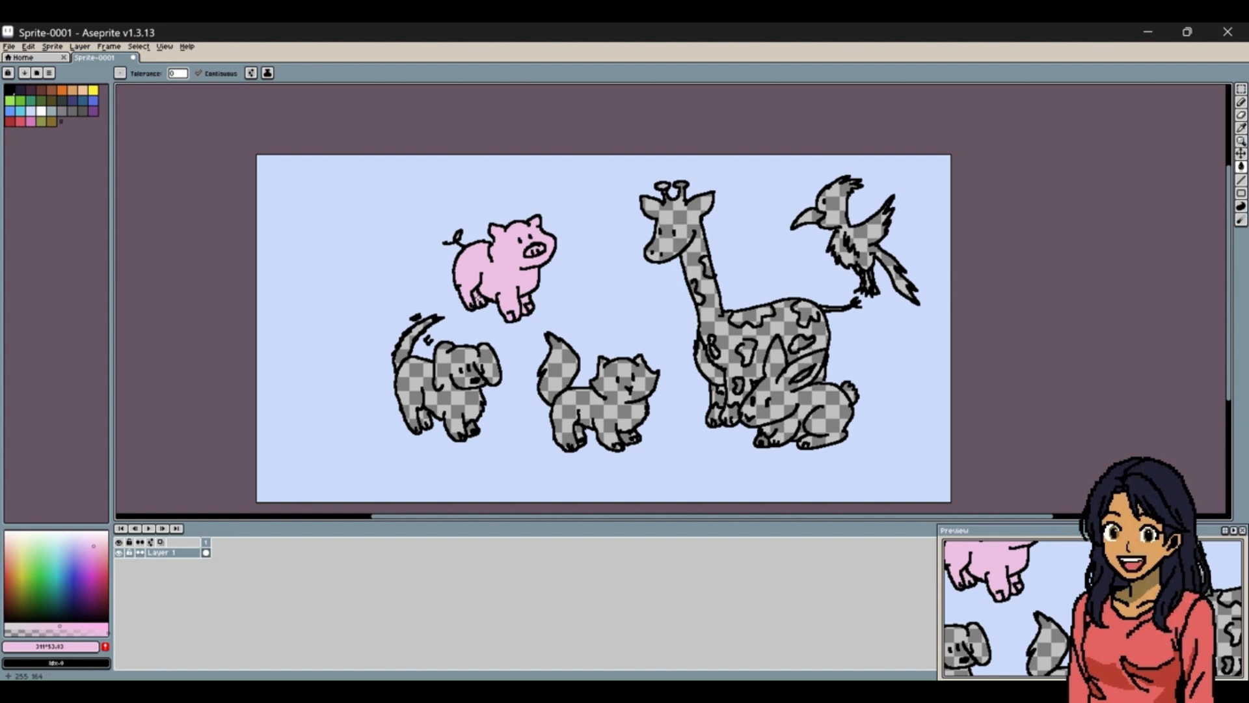
# Mix a golden yellow and fill the giraffe's head, neck, body and legs with it.
pyautogui.click(20, 563)
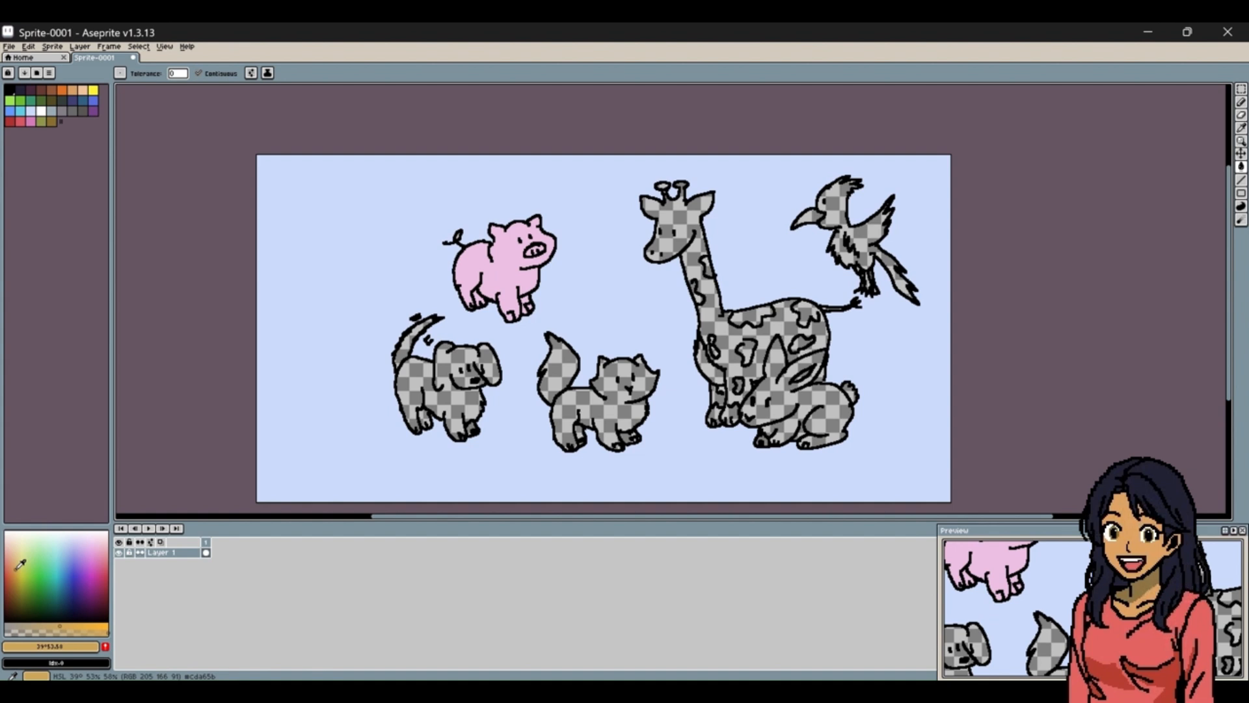
pyautogui.click(73, 626)
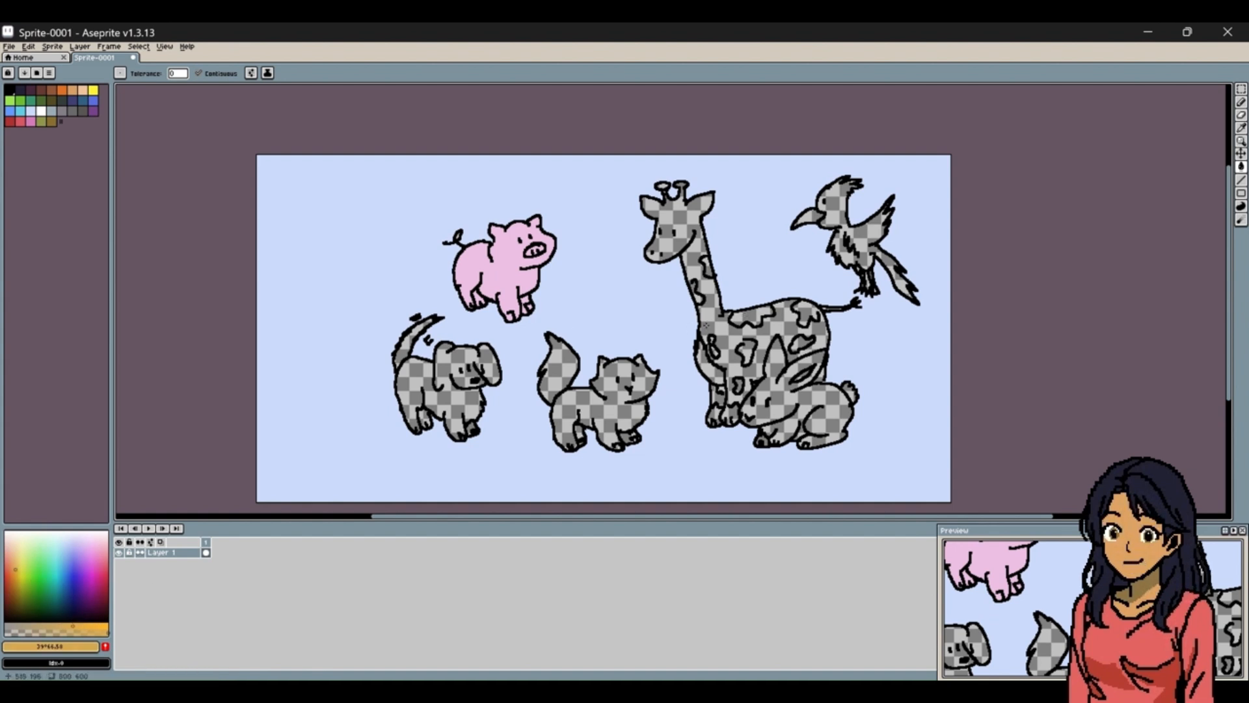
pyautogui.click(730, 324)
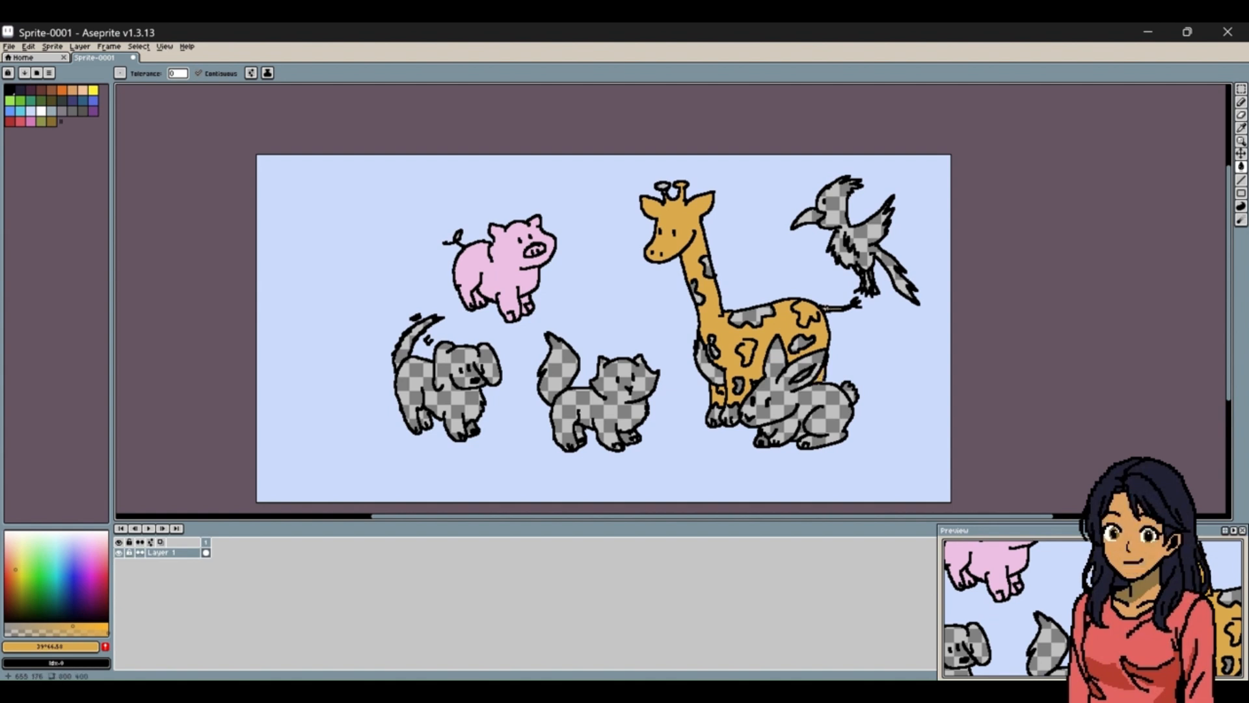
# Fill the giraffe's spots, chest and hooves with a burnt orange, touching up the spots with the Pencil.
pyautogui.click(14, 582)
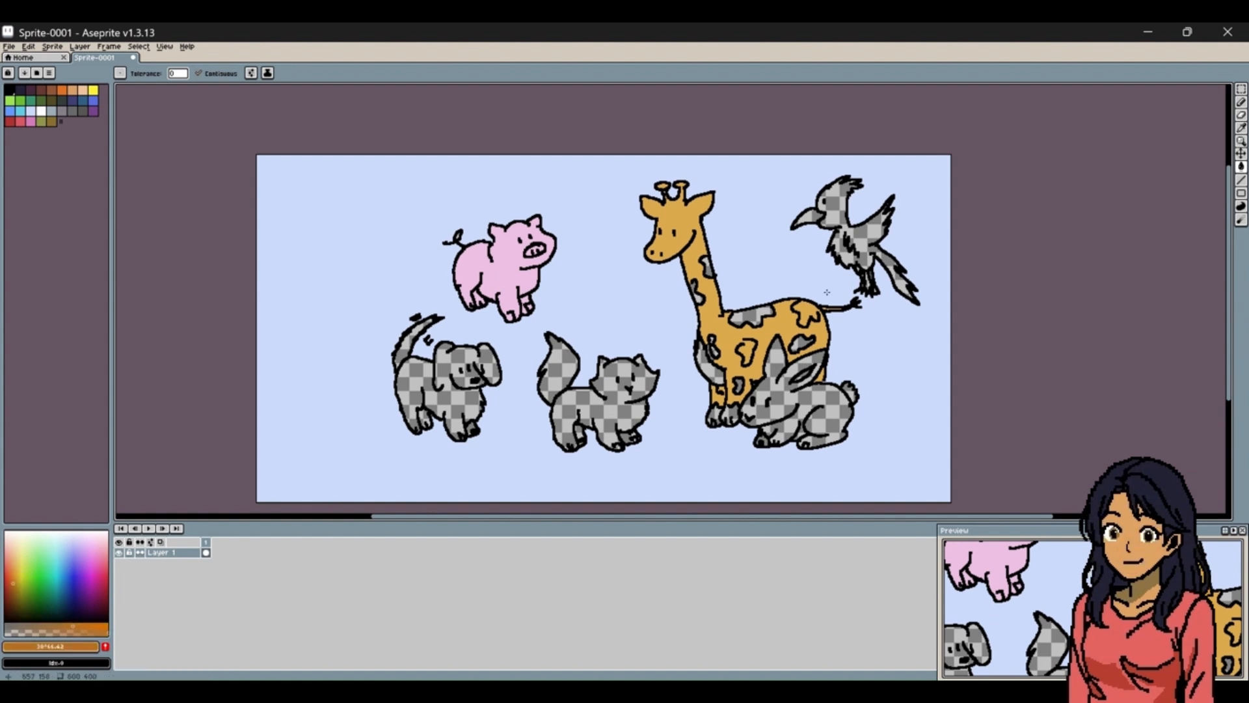
pyautogui.click(755, 315)
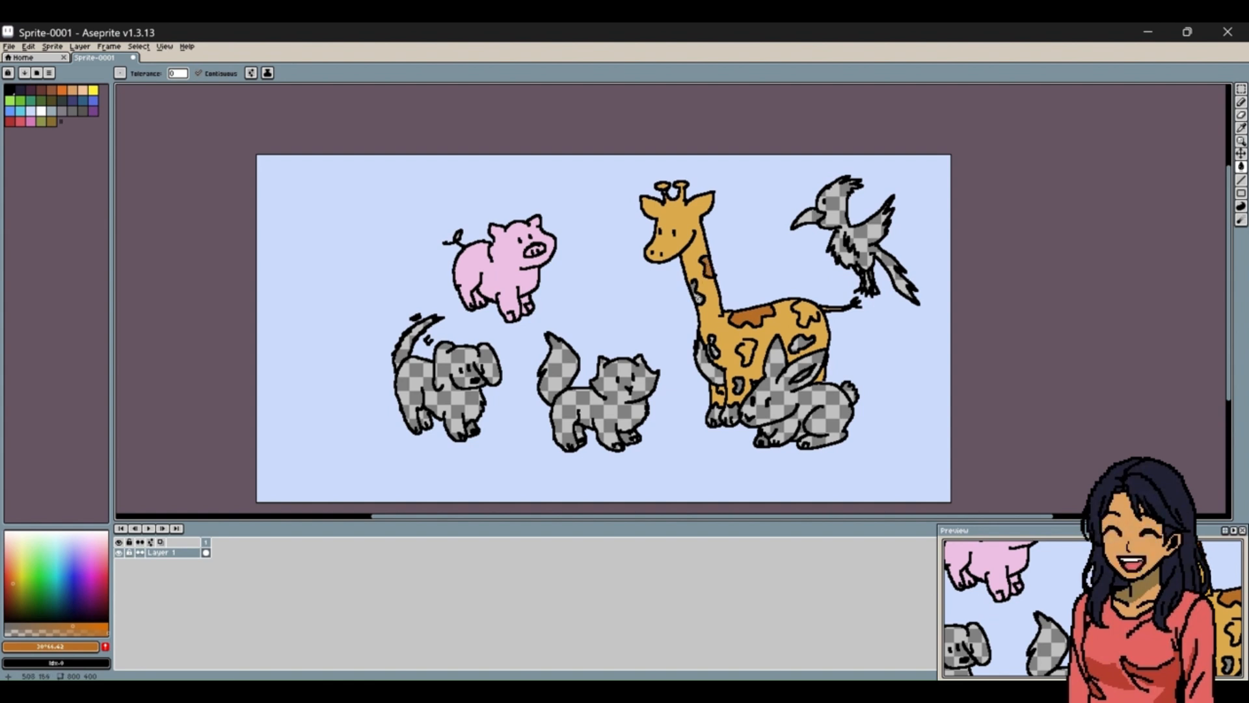
pyautogui.click(698, 293)
pyautogui.click(714, 380)
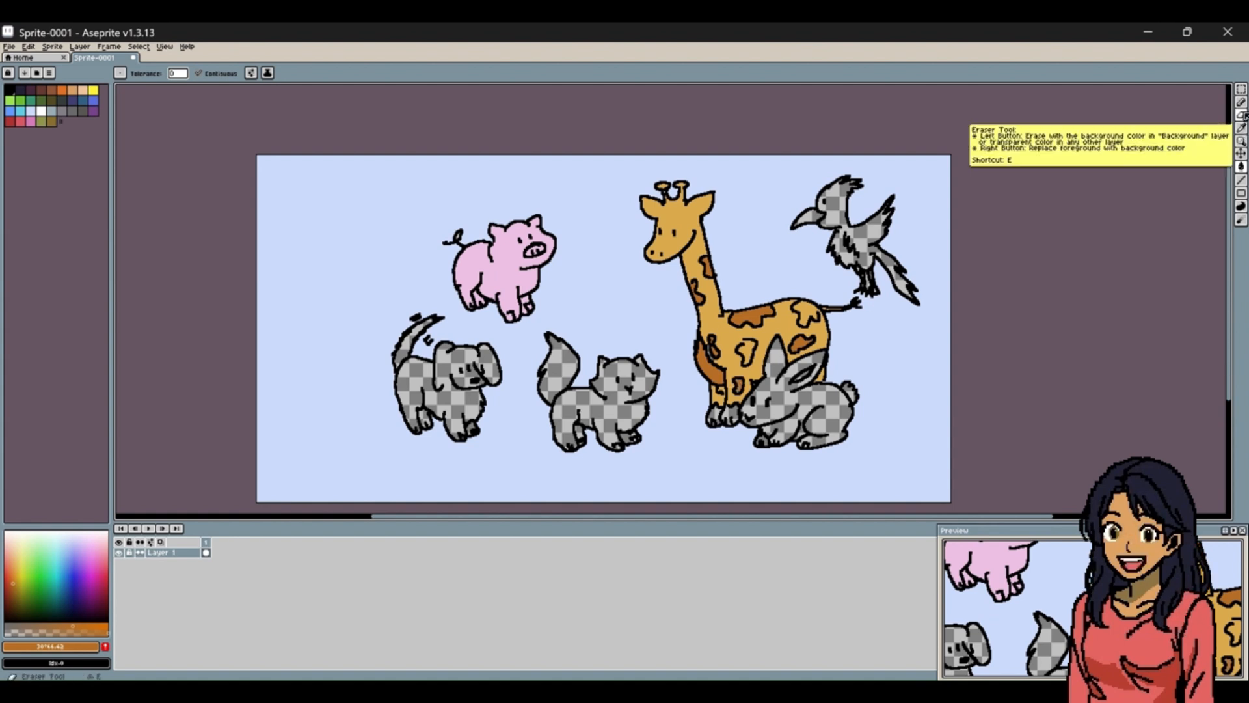
pyautogui.click(1240, 102)
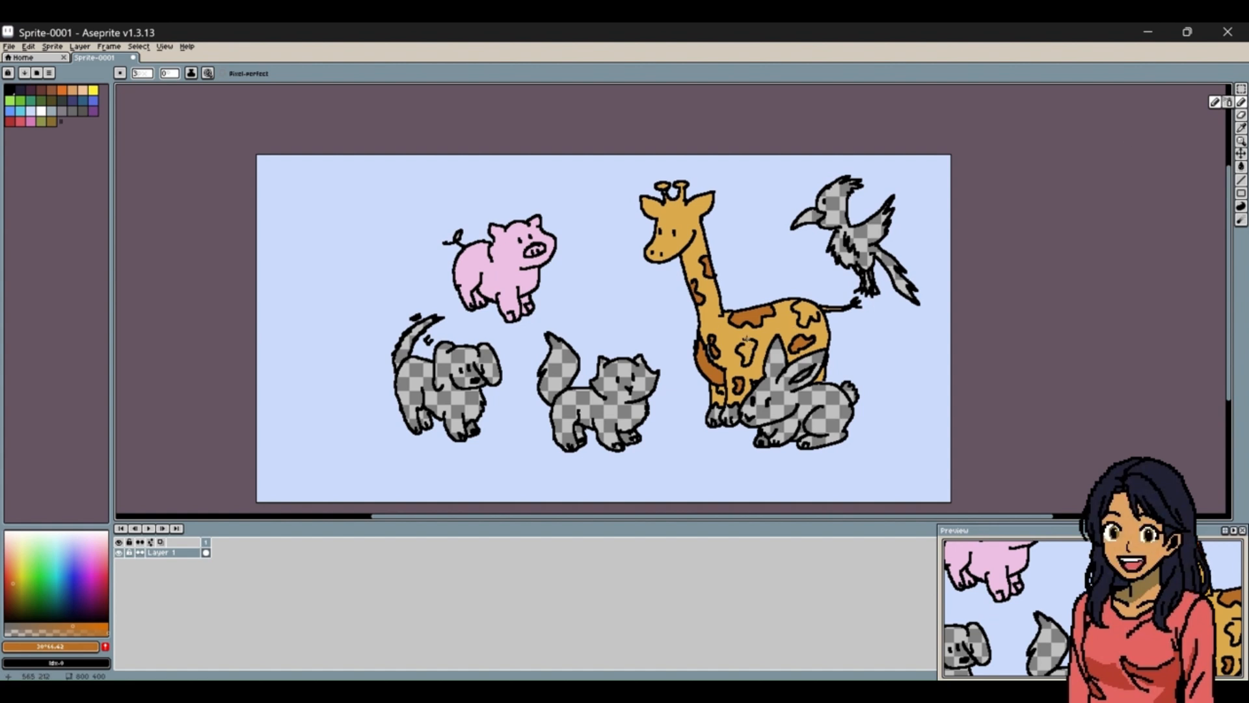
pyautogui.click(745, 341)
pyautogui.click(1241, 167)
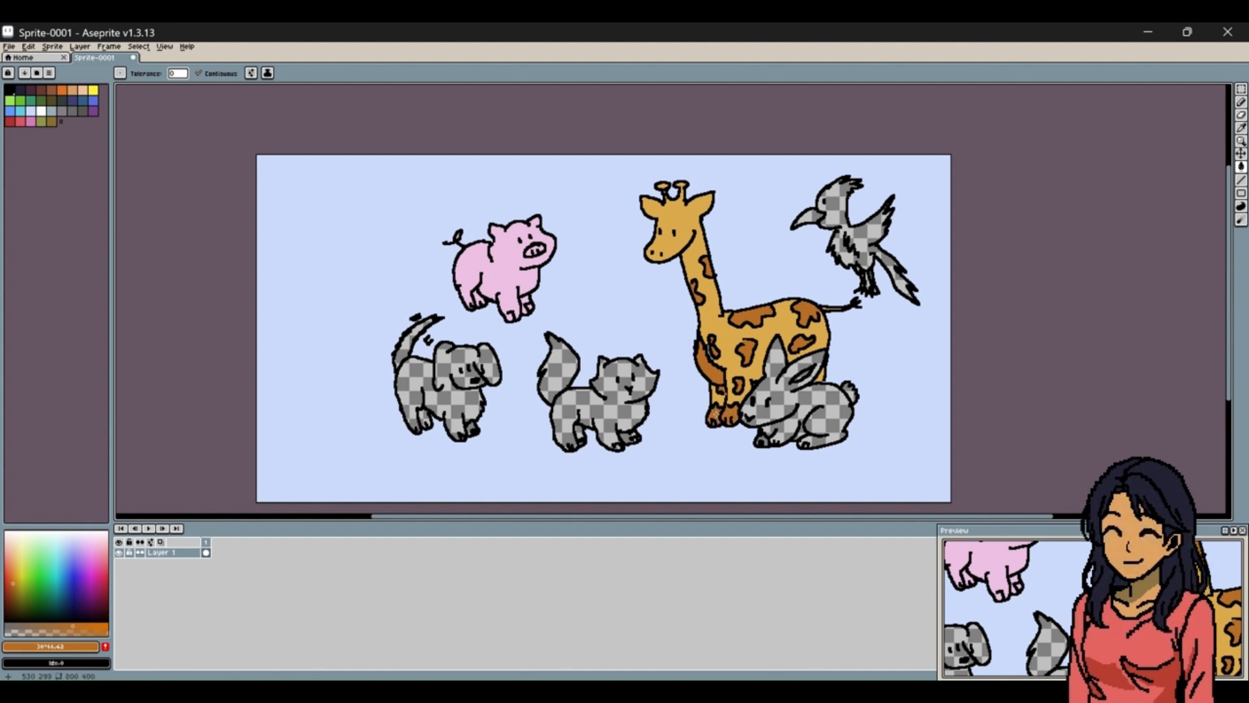
# Try to fill the remaining area at the giraffe's front hoof with the burnt orange.
pyautogui.click(712, 423)
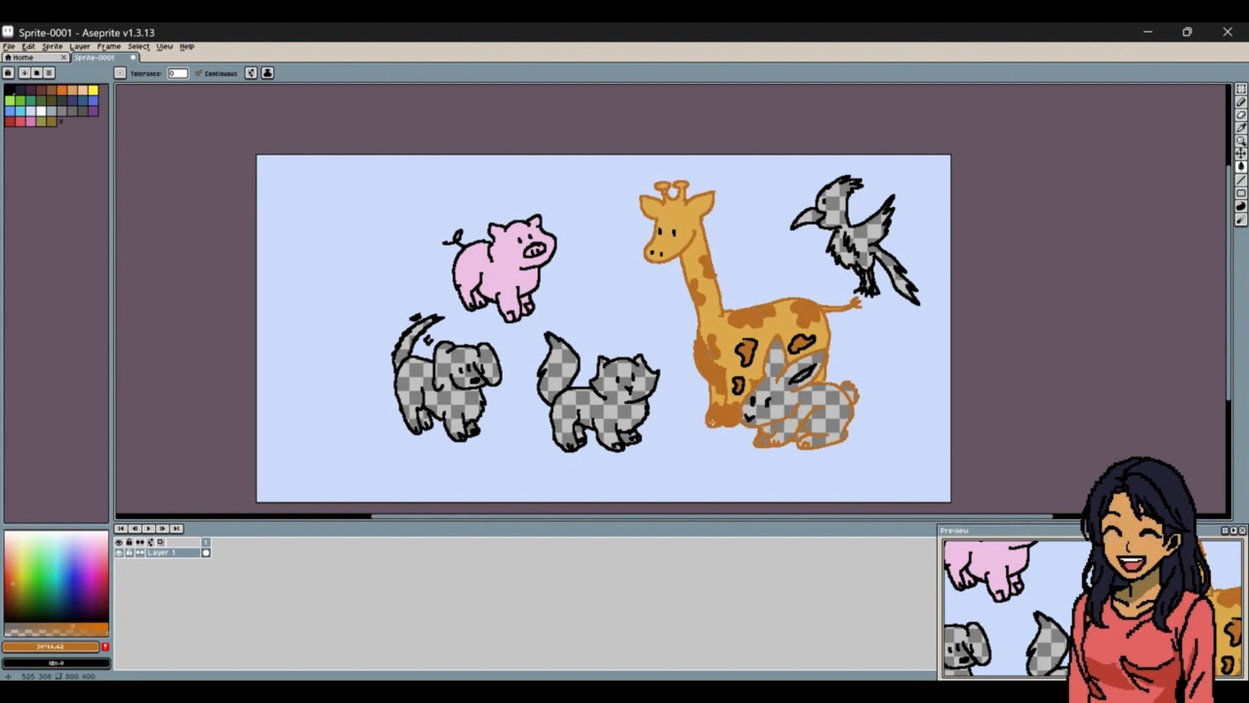
pyautogui.hotkey('ctrl', 'z')
pyautogui.click(1241, 141)
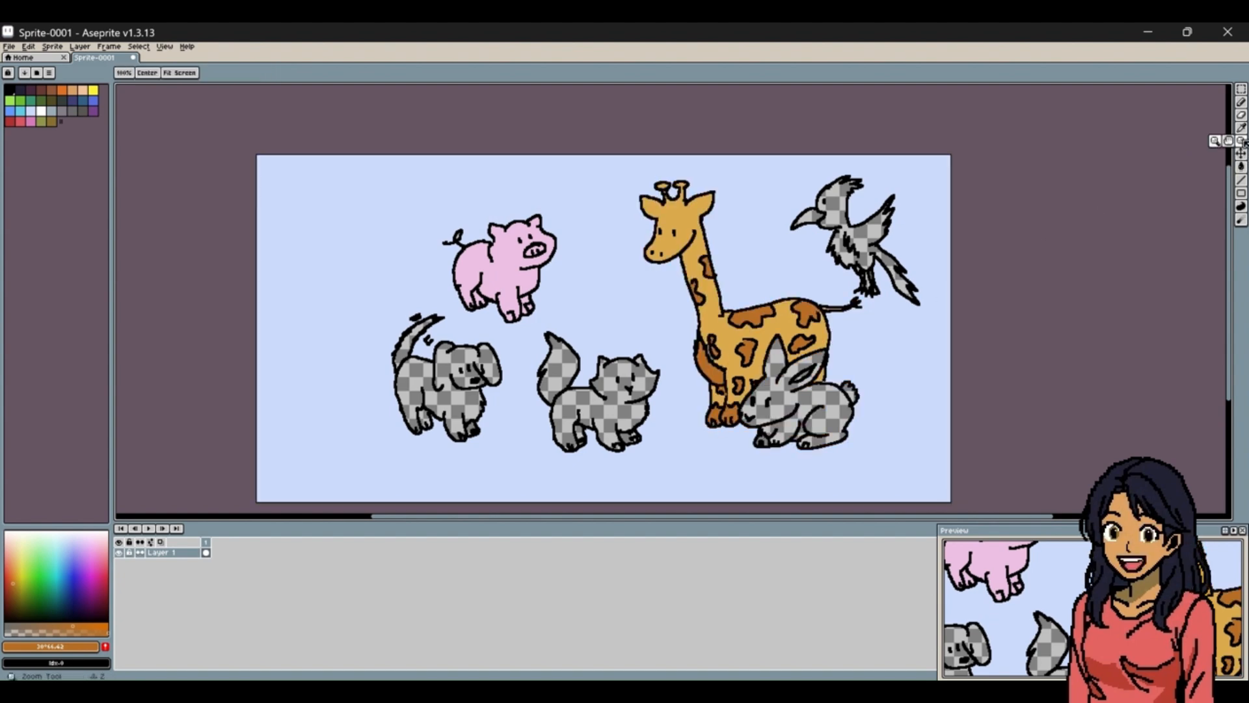
pyautogui.click(713, 419)
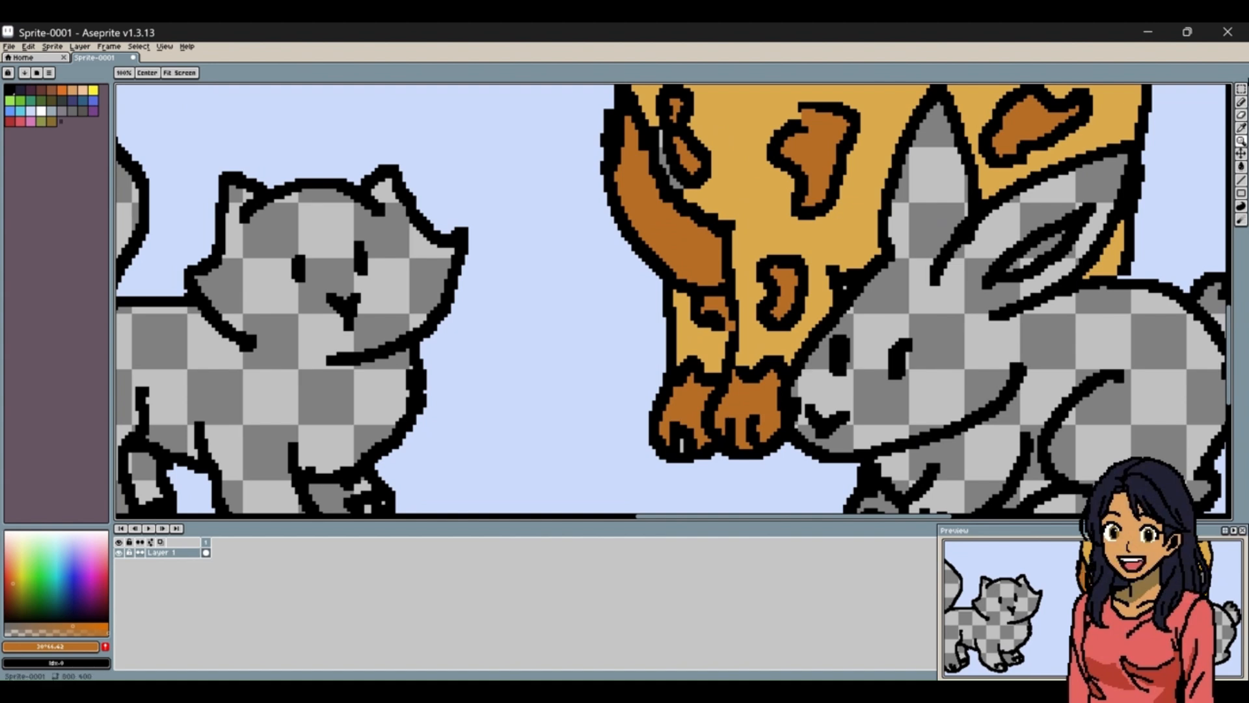
pyautogui.click(1241, 166)
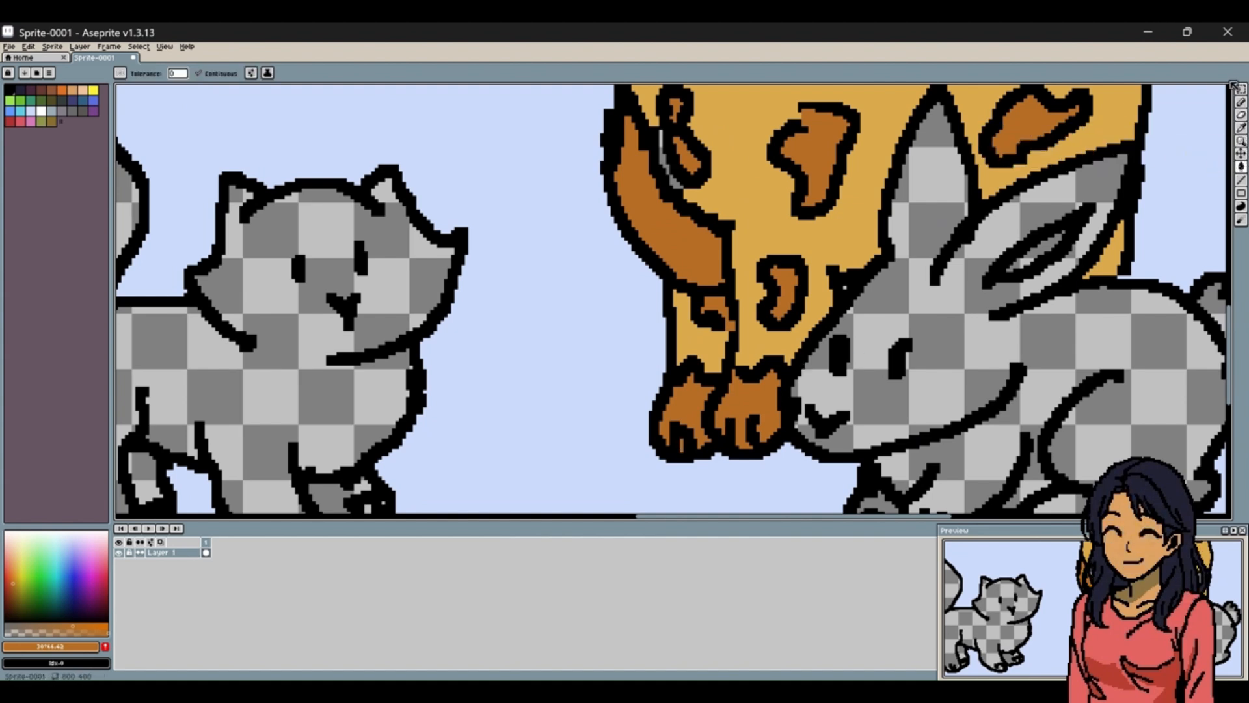
pyautogui.click(1241, 168)
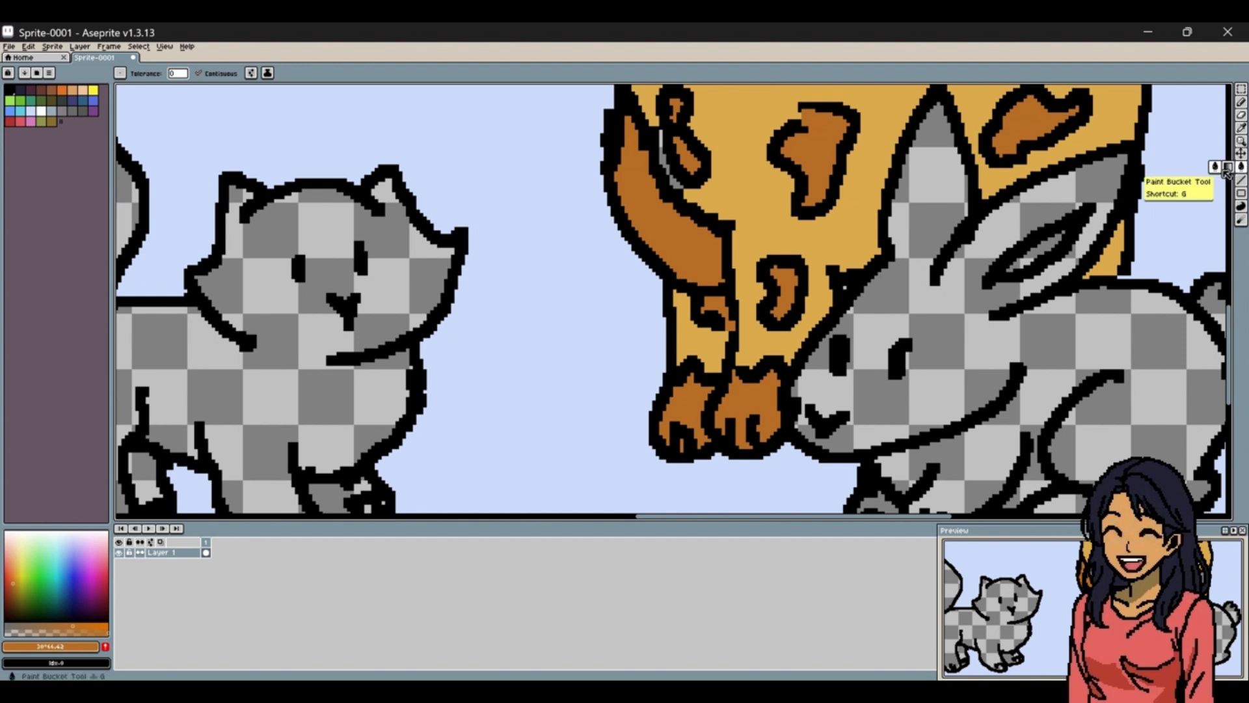
pyautogui.click(1242, 153)
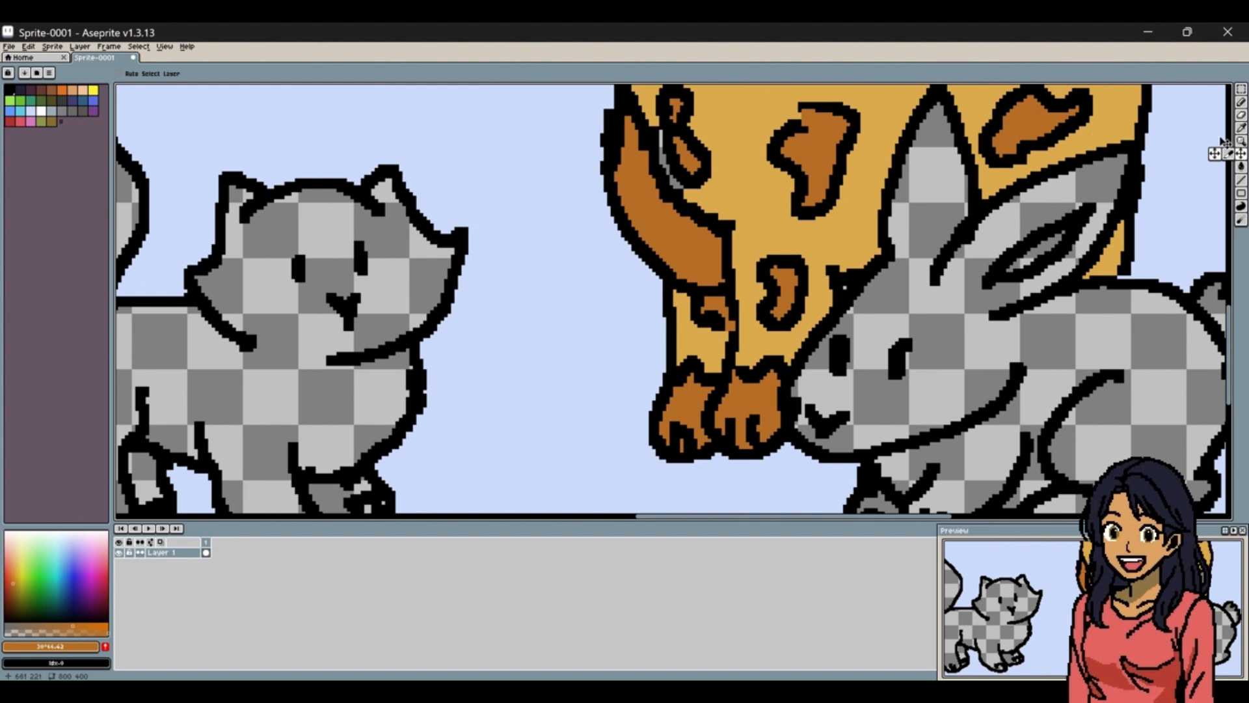
pyautogui.click(1241, 141)
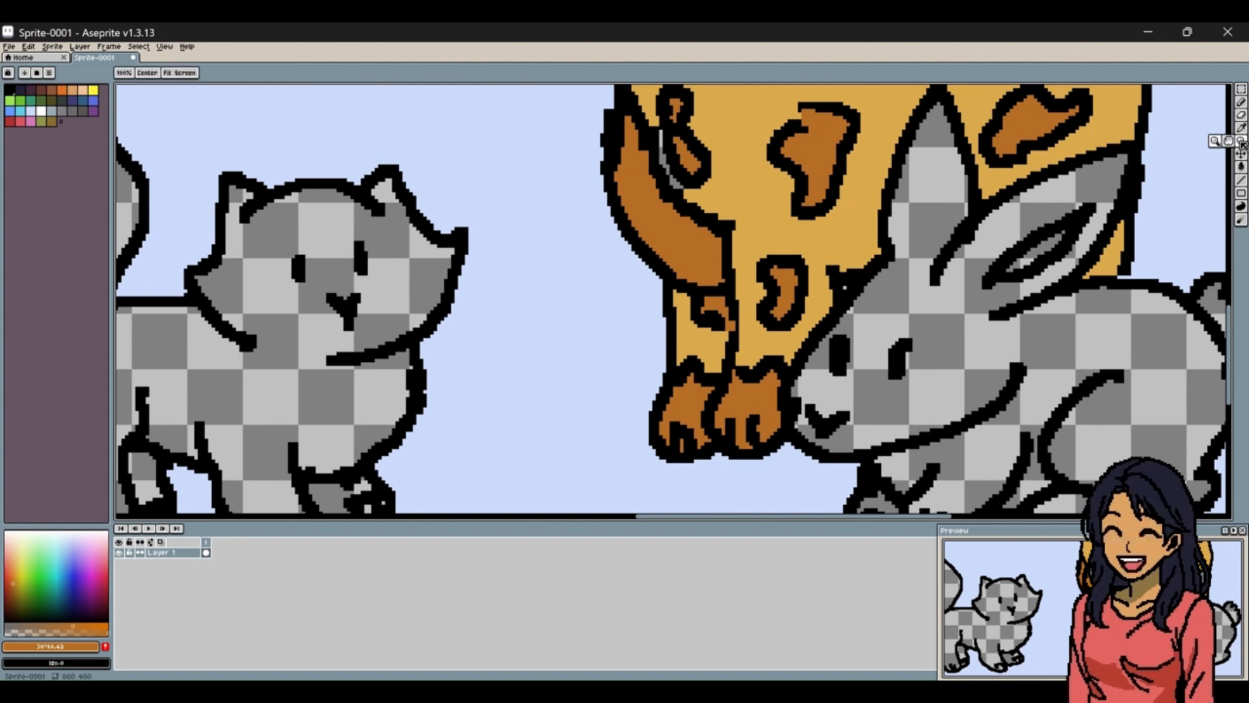
pyautogui.click(145, 73)
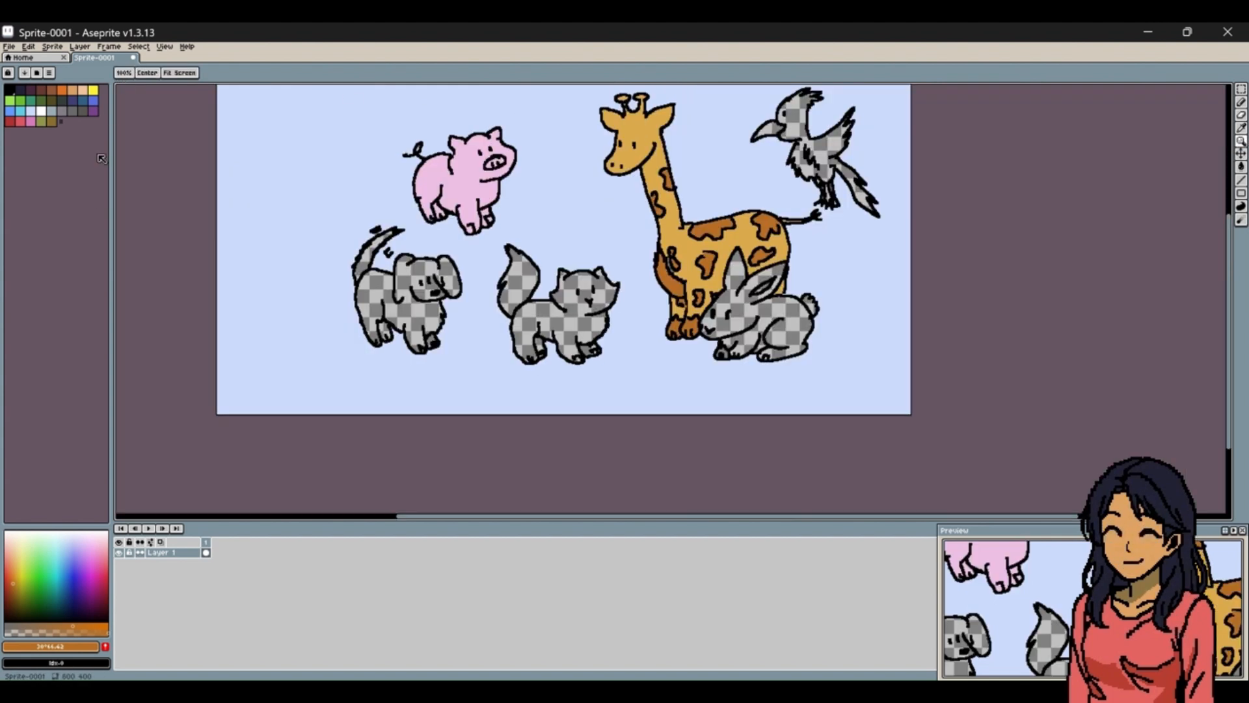
# Mix a medium grey and fill the rabbit's head, ears, body and legs with it using the Paint Bucket.
pyautogui.click(72, 110)
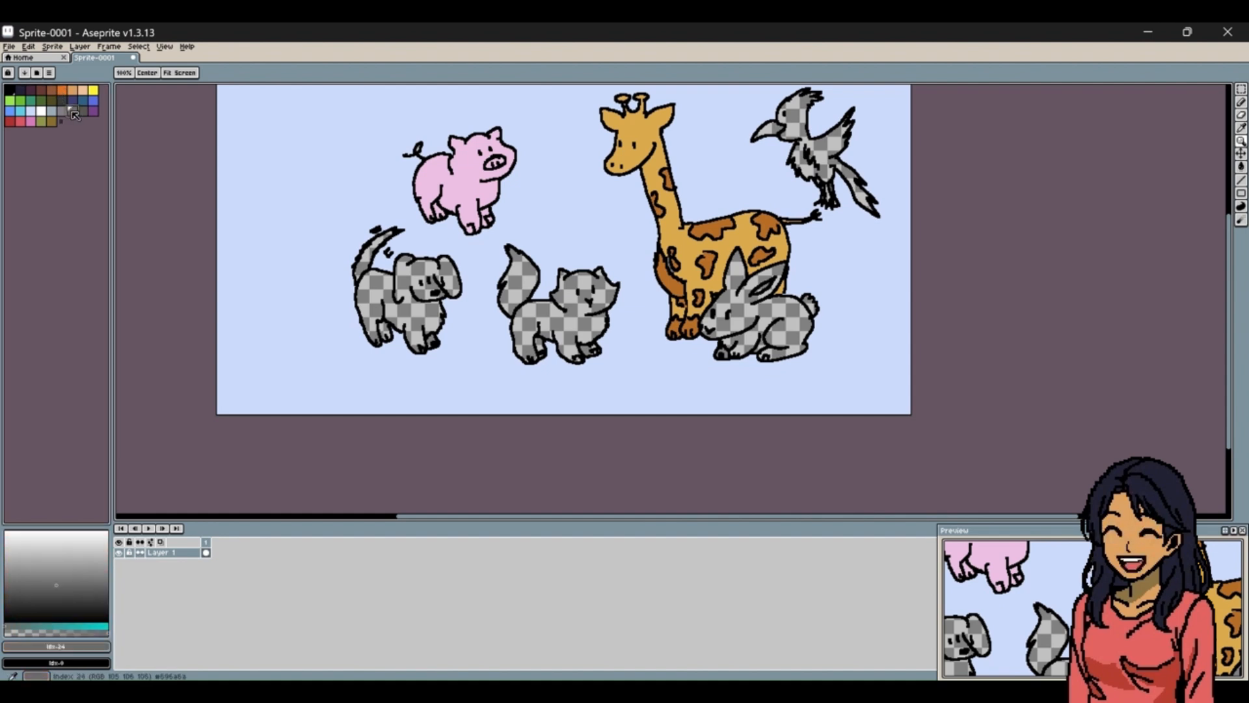
pyautogui.click(64, 565)
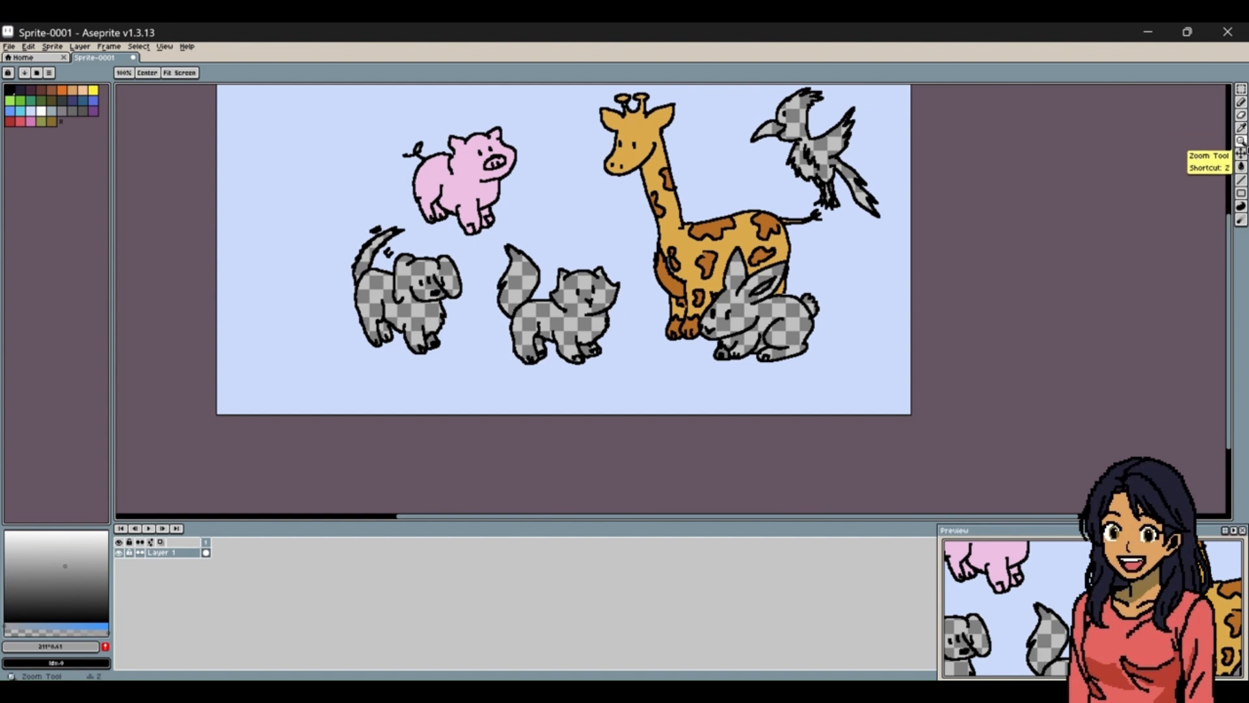
pyautogui.click(1241, 166)
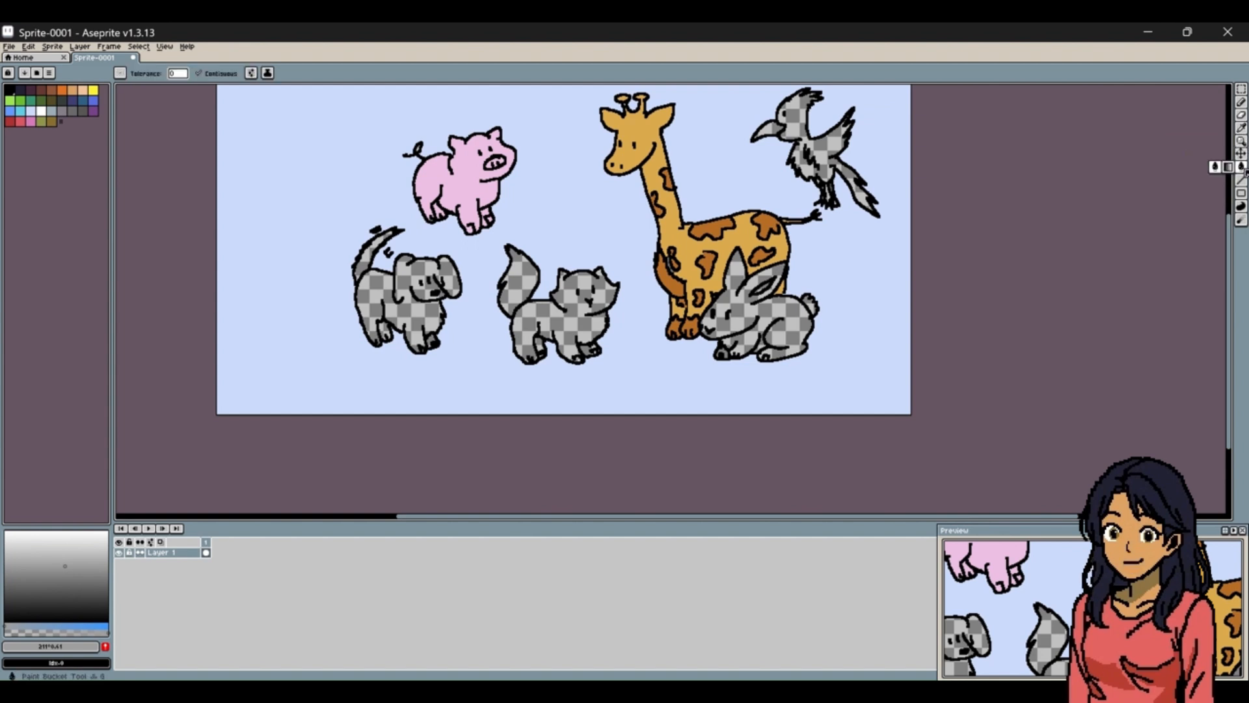
pyautogui.click(775, 304)
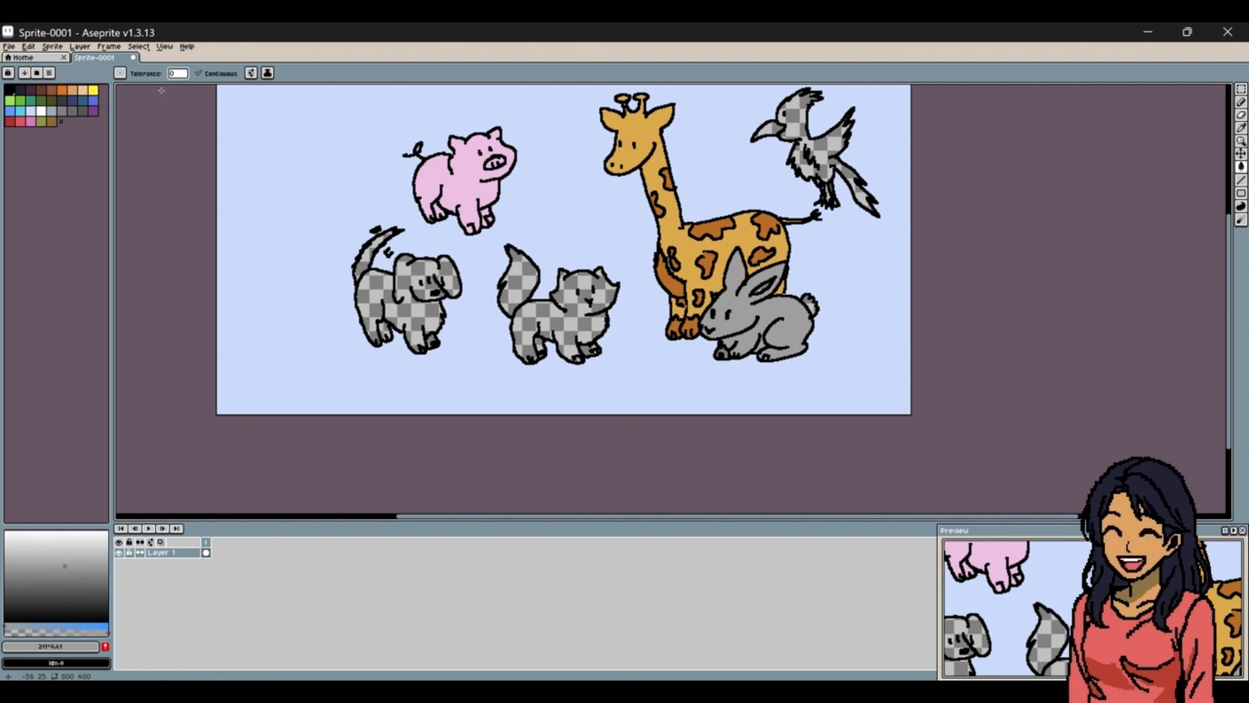
# Fill the rabbit's tail with white, replacing a trial olive brown, and fill its inner ear with a light pink.
pyautogui.moveTo(50, 113); pyautogui.dragTo(51, 121)
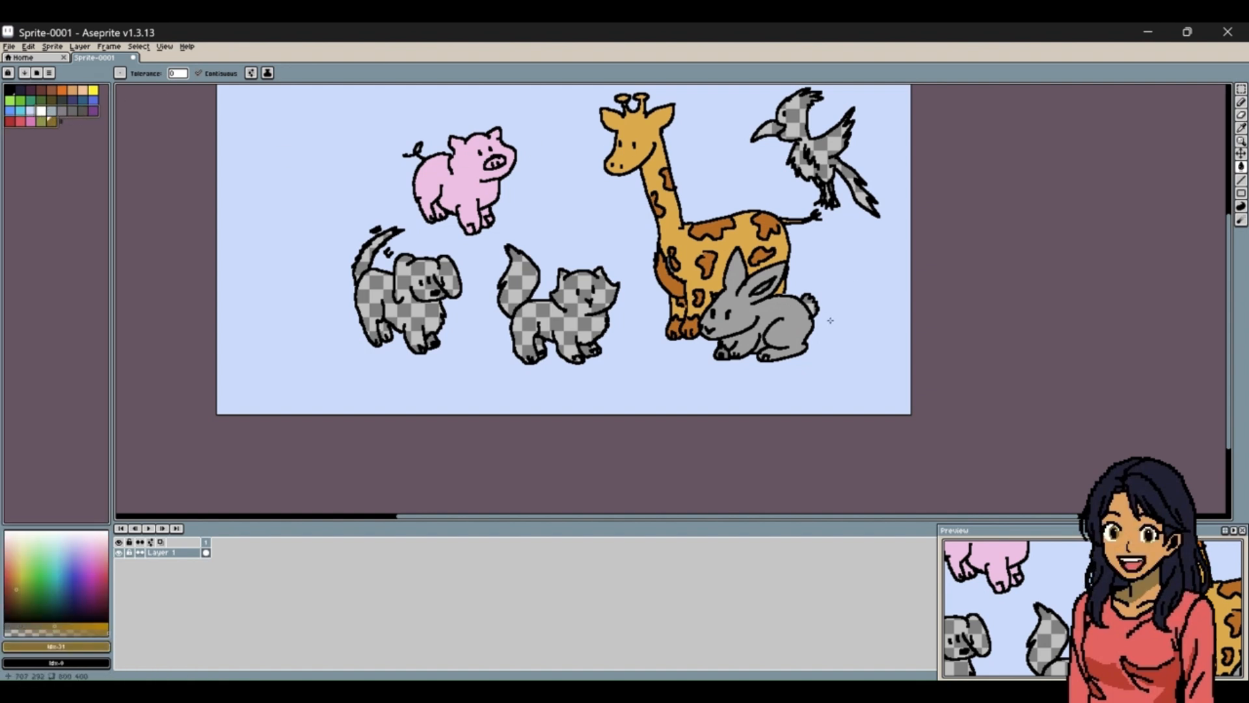
pyautogui.click(810, 303)
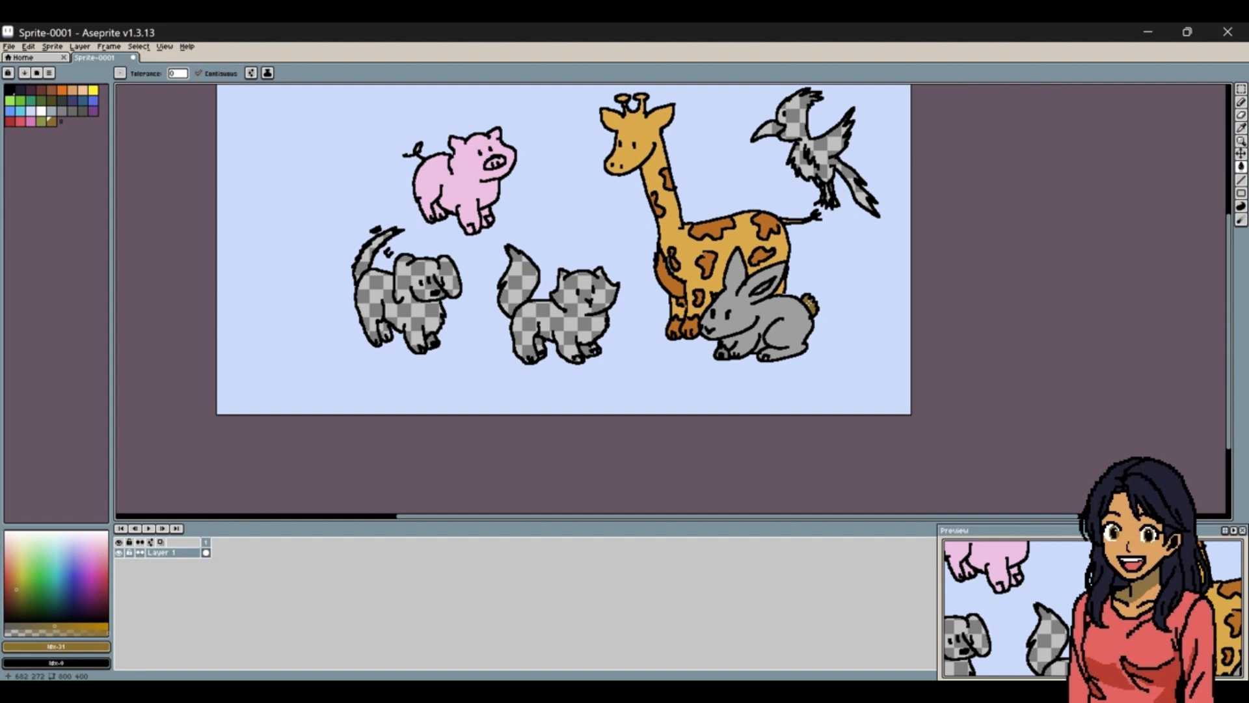
pyautogui.click(41, 111)
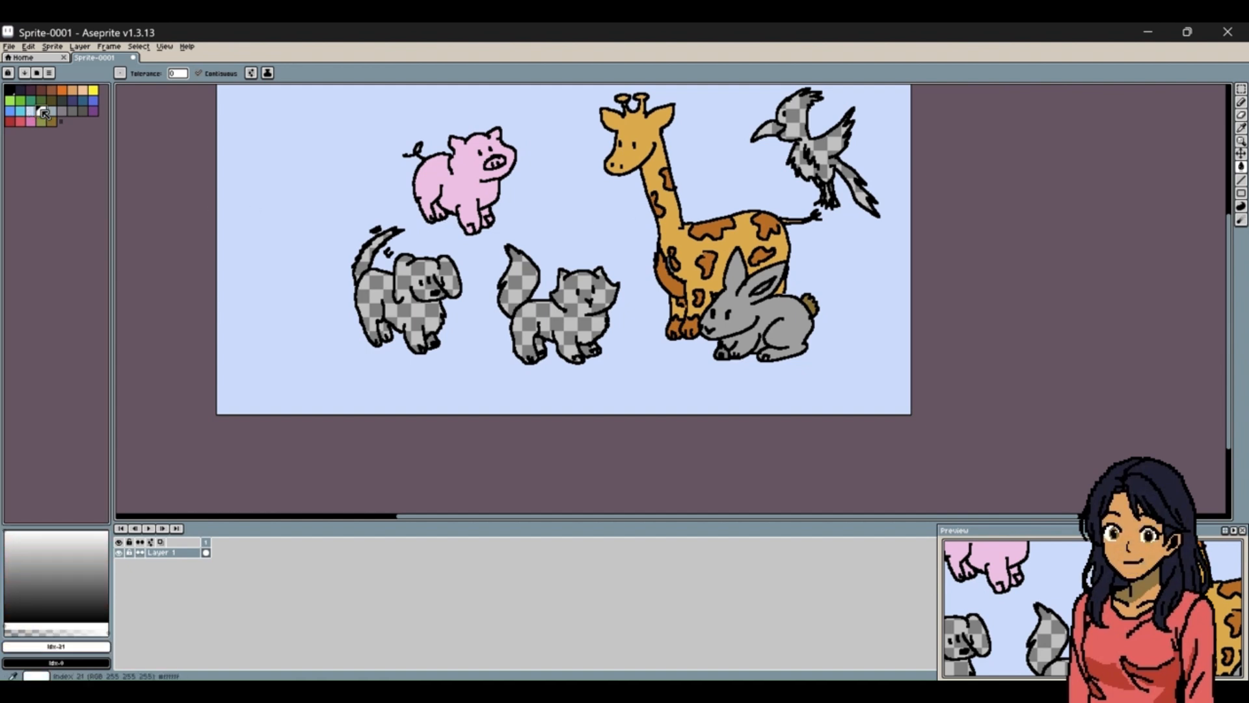
pyautogui.click(810, 306)
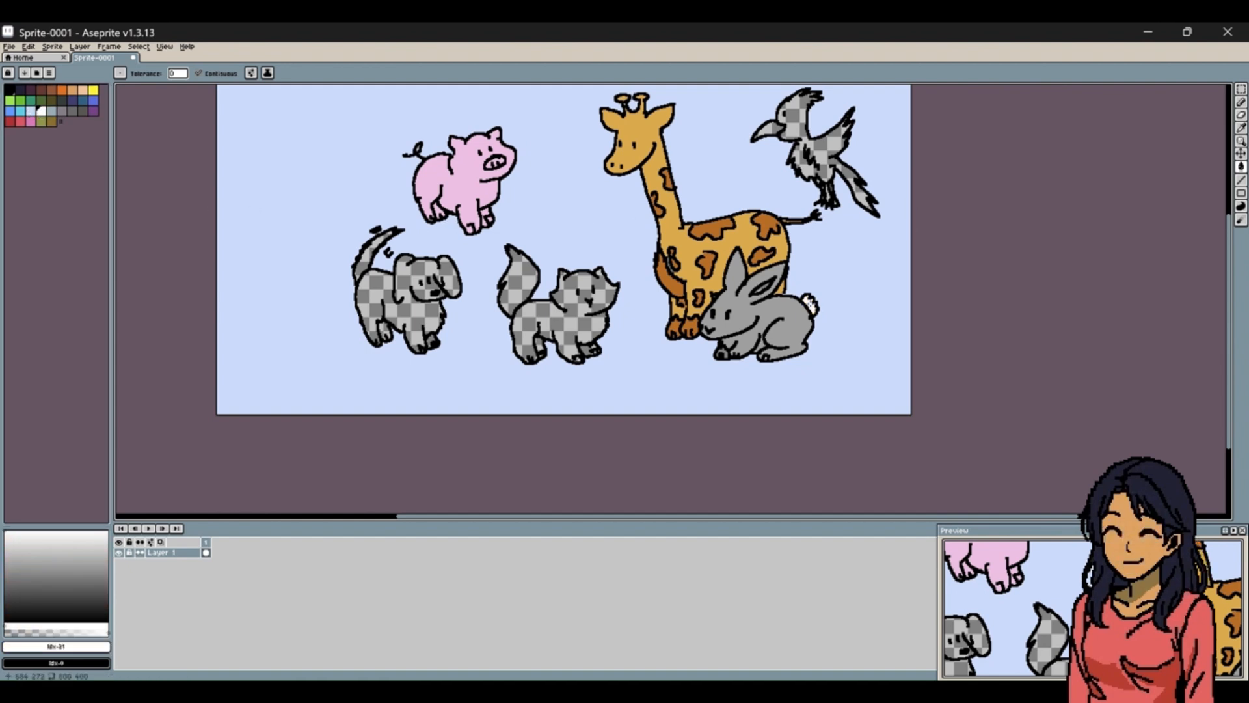
pyautogui.click(30, 121)
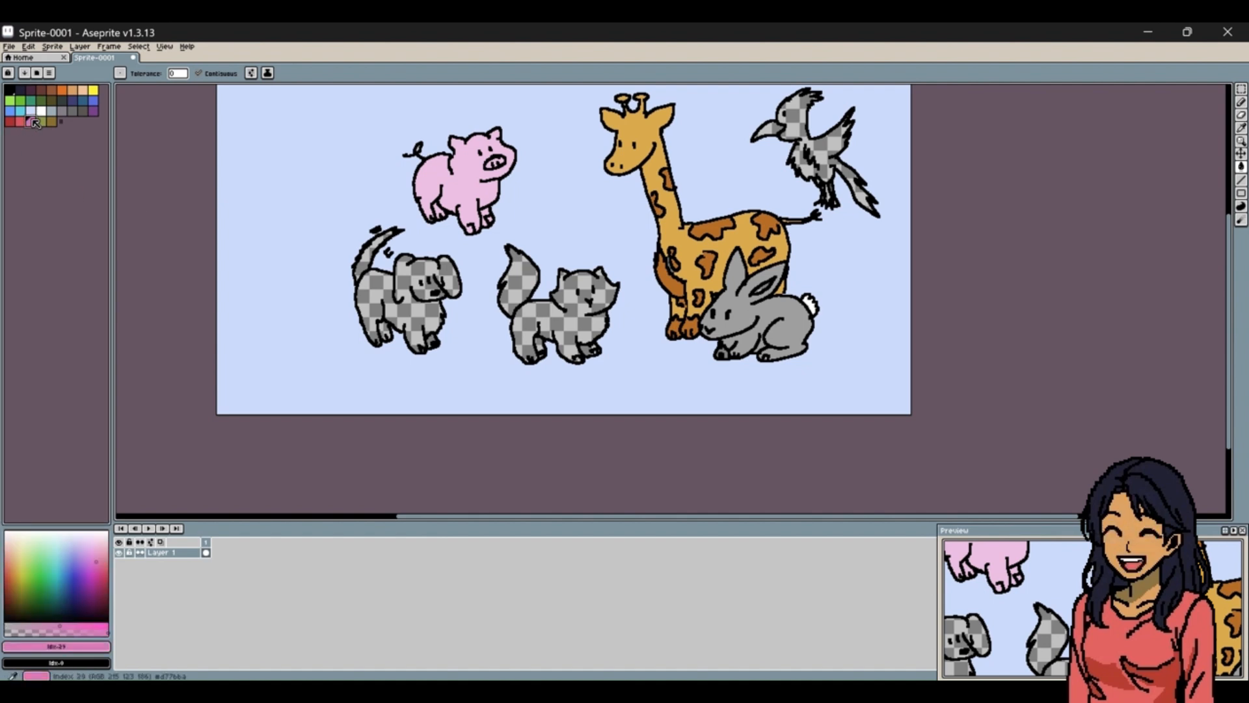
pyautogui.click(94, 543)
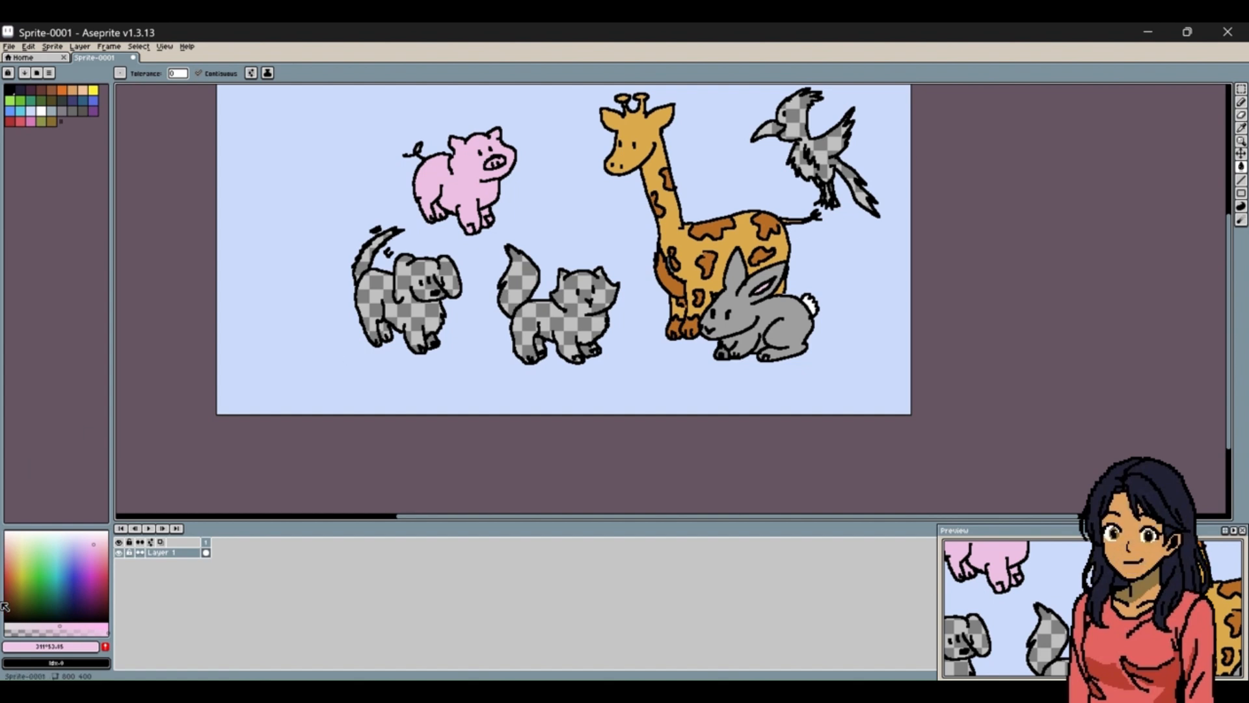
# Mix a light orange, trying several yellow and orange shades, and fill the cat's head and body with it.
pyautogui.click(66, 91)
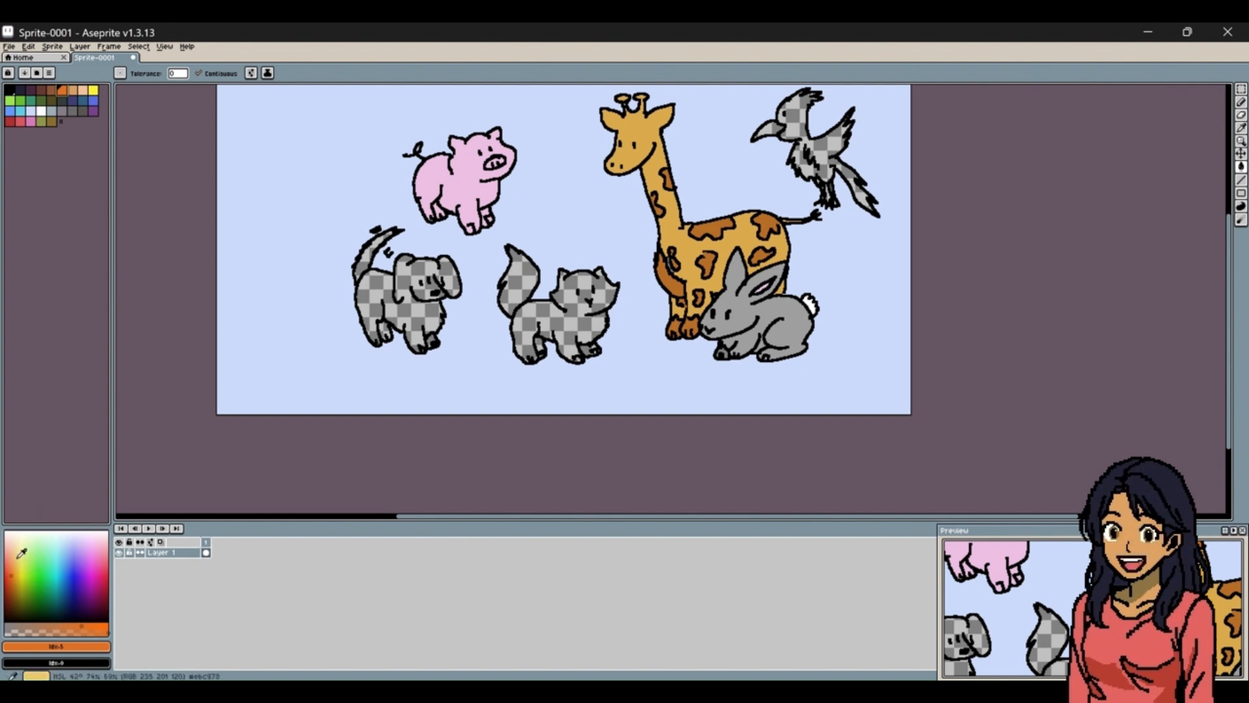
pyautogui.click(21, 553)
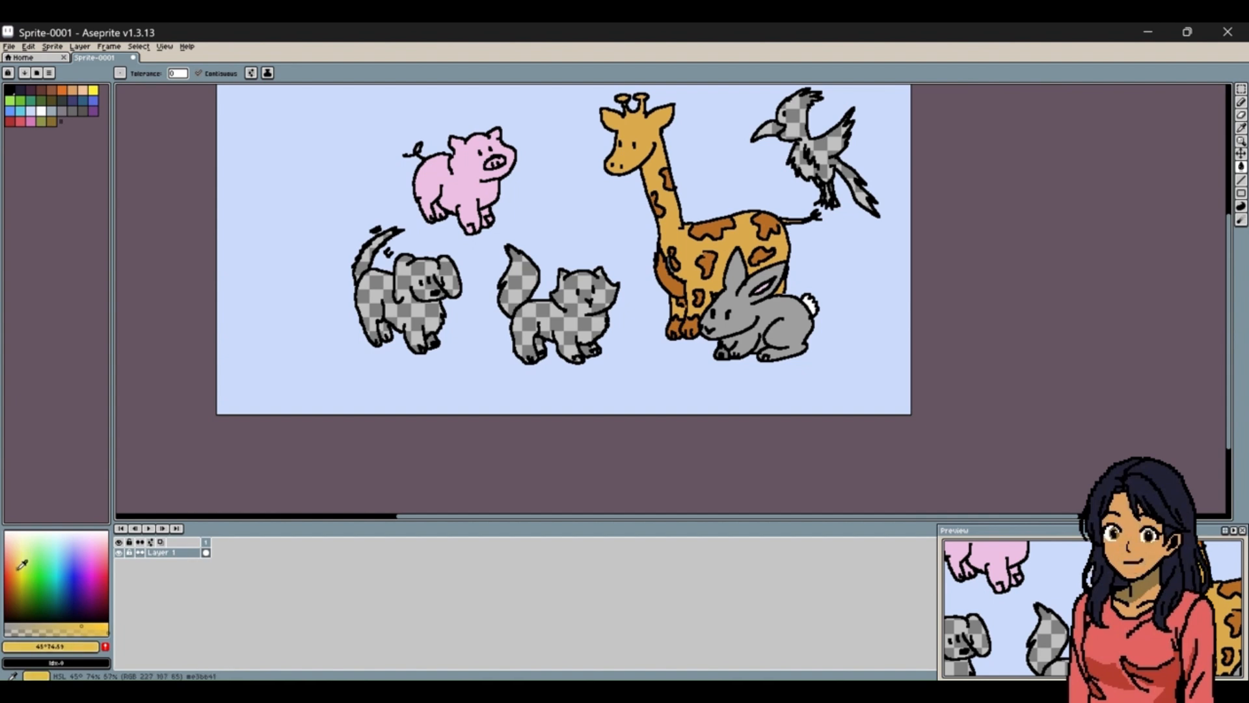
pyautogui.click(21, 572)
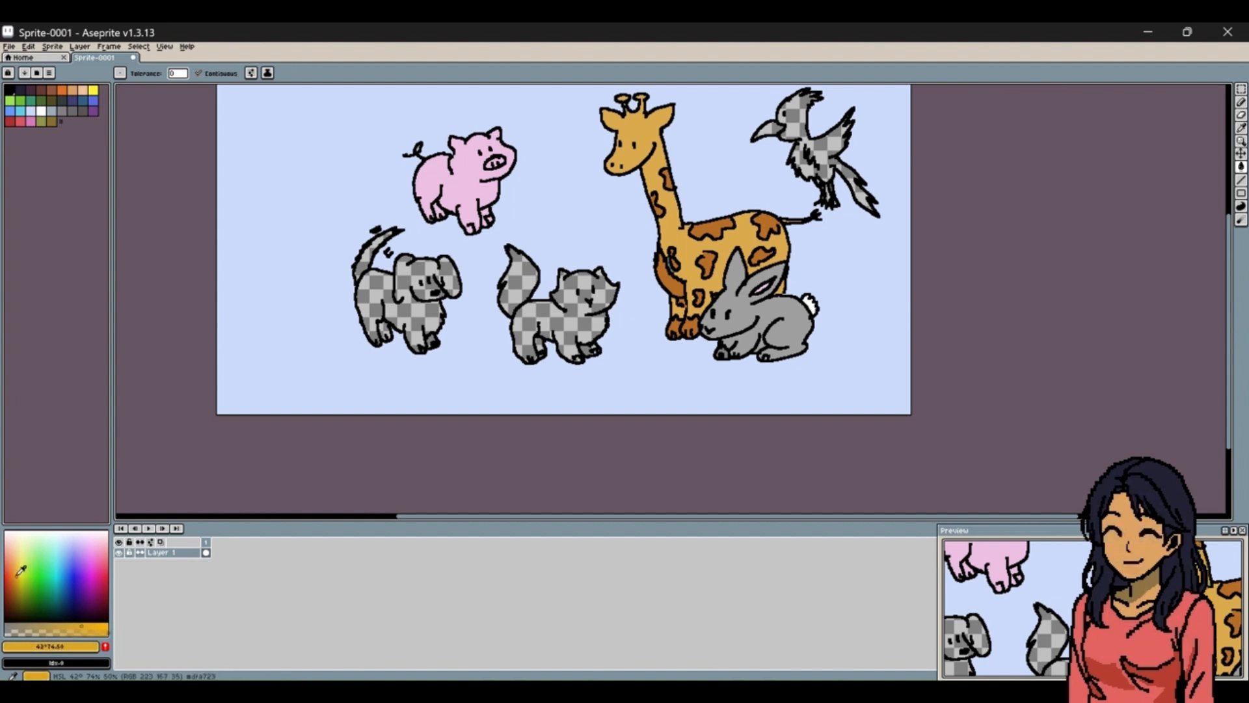
pyautogui.click(18, 565)
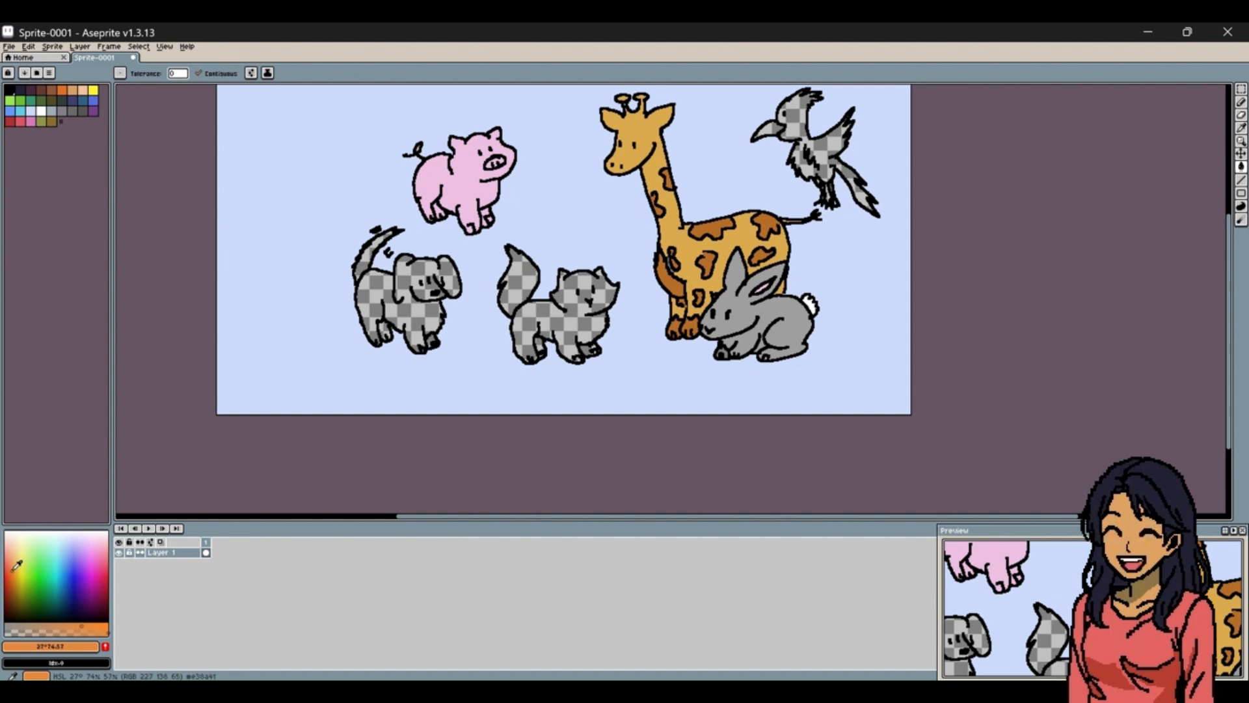
pyautogui.click(13, 570)
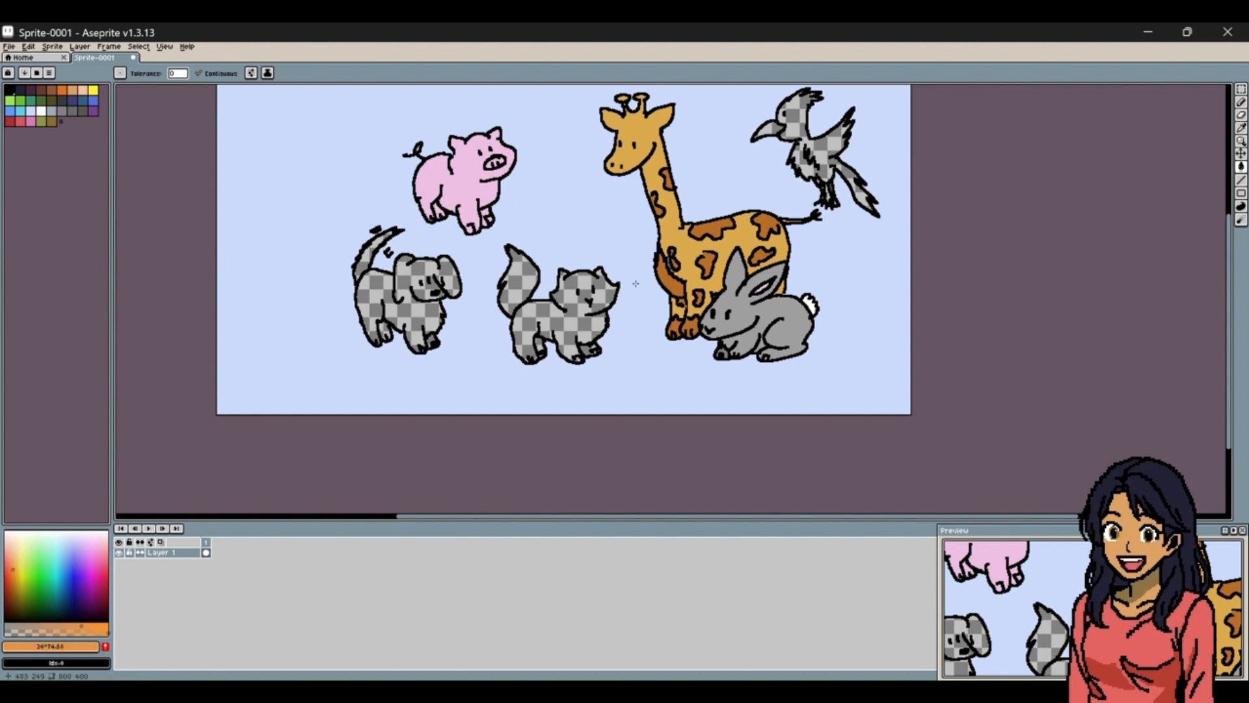
pyautogui.click(559, 317)
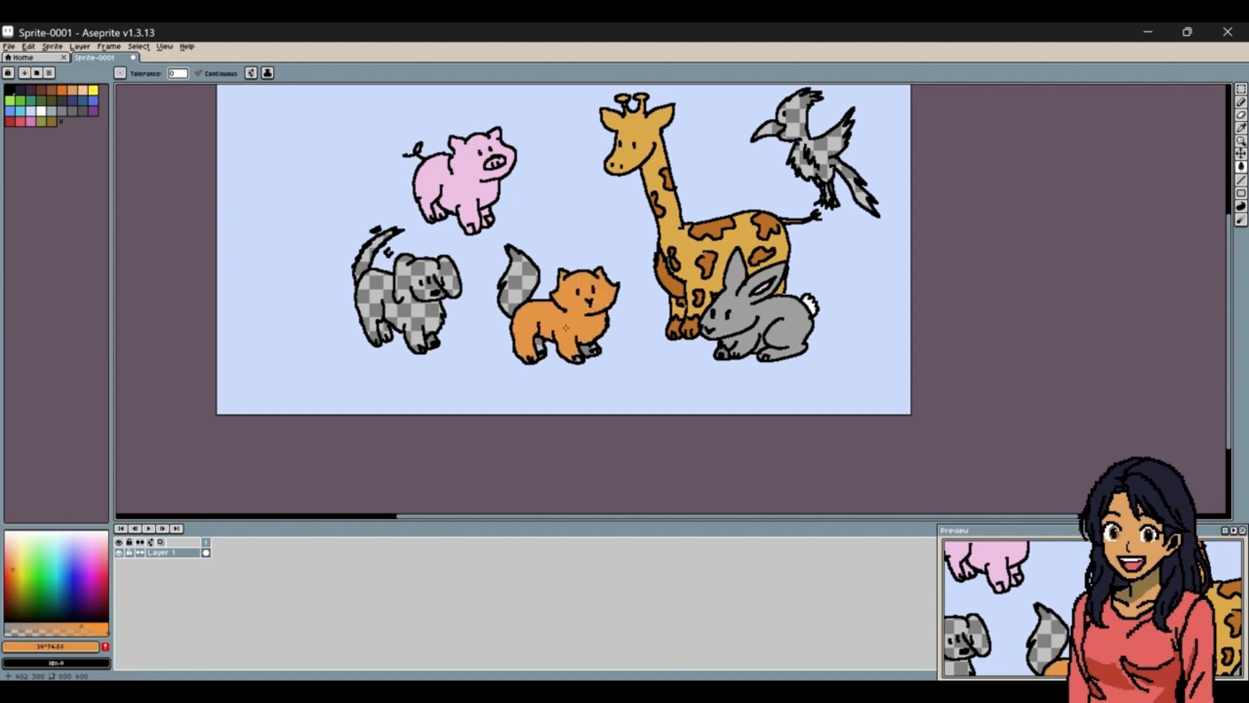
# Fill the cat's remaining paws, far hind leg and tail with the same light orange, undoing the stray fill of its outline.
pyautogui.click(588, 349)
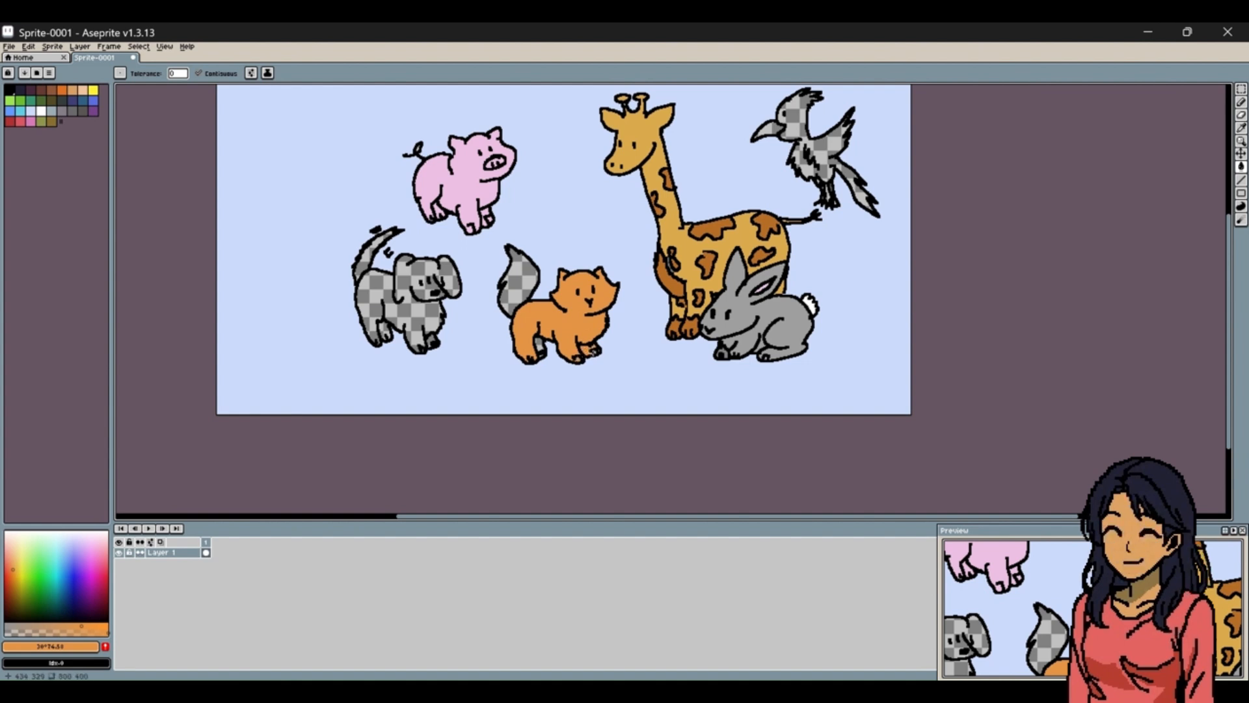
pyautogui.click(594, 350)
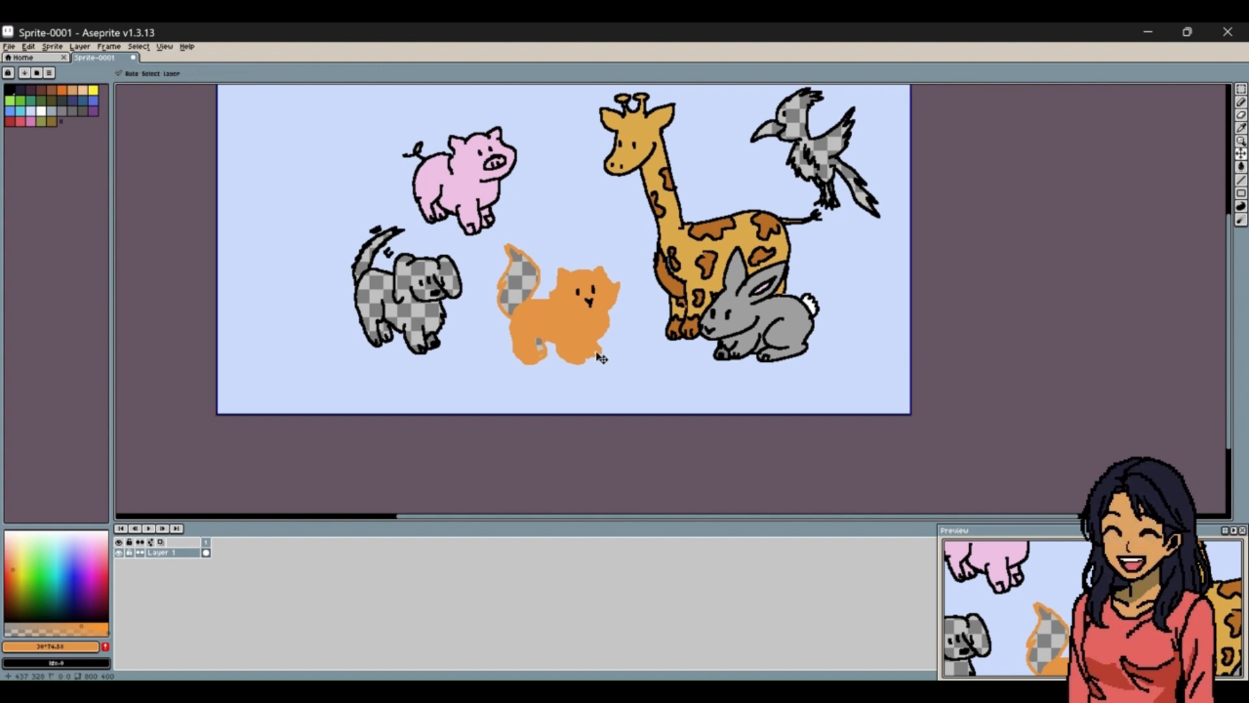
pyautogui.hotkey('ctrl', 'z')
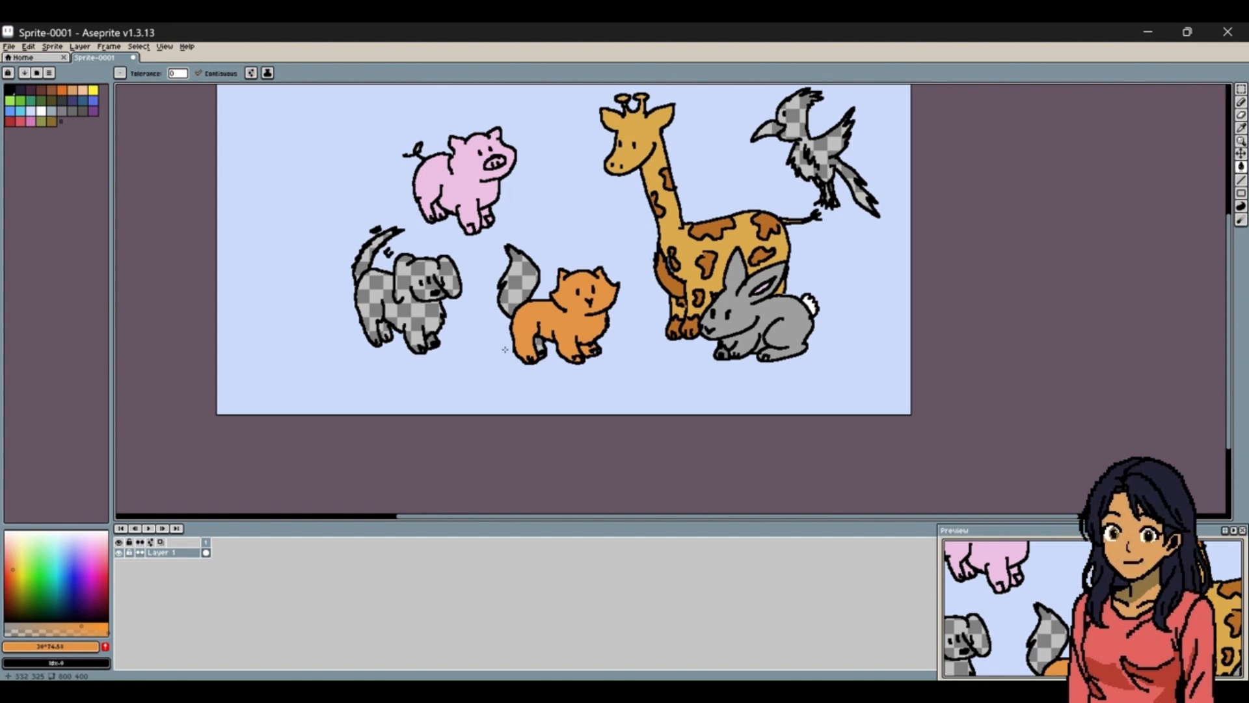
pyautogui.click(540, 343)
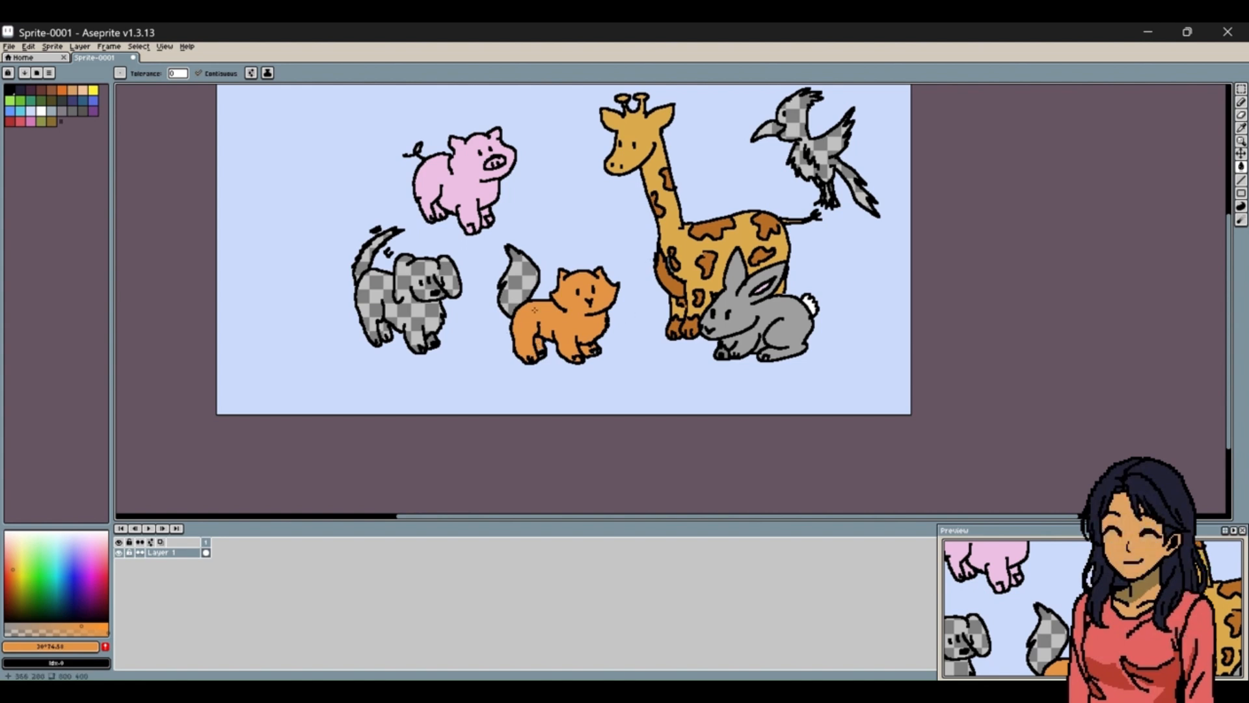
pyautogui.click(521, 267)
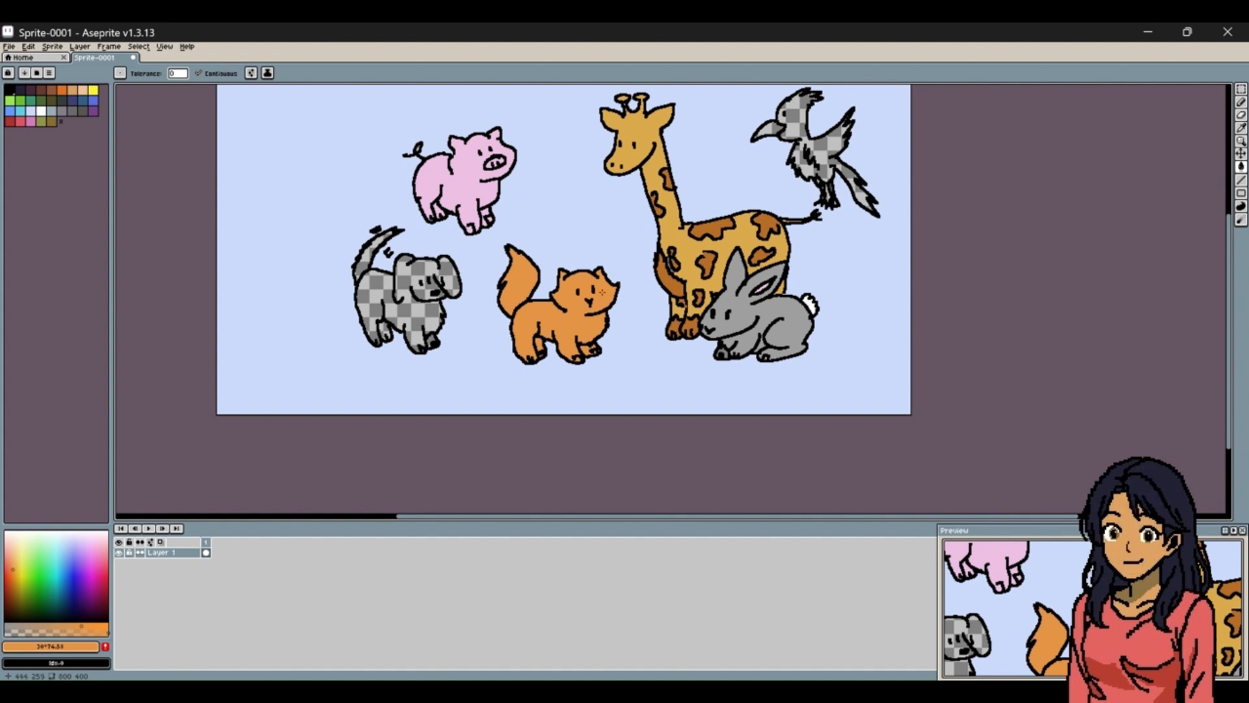
# Mix a dark orange-brown and fill the dog's head, body, far legs and tail with it.
pyautogui.click(16, 589)
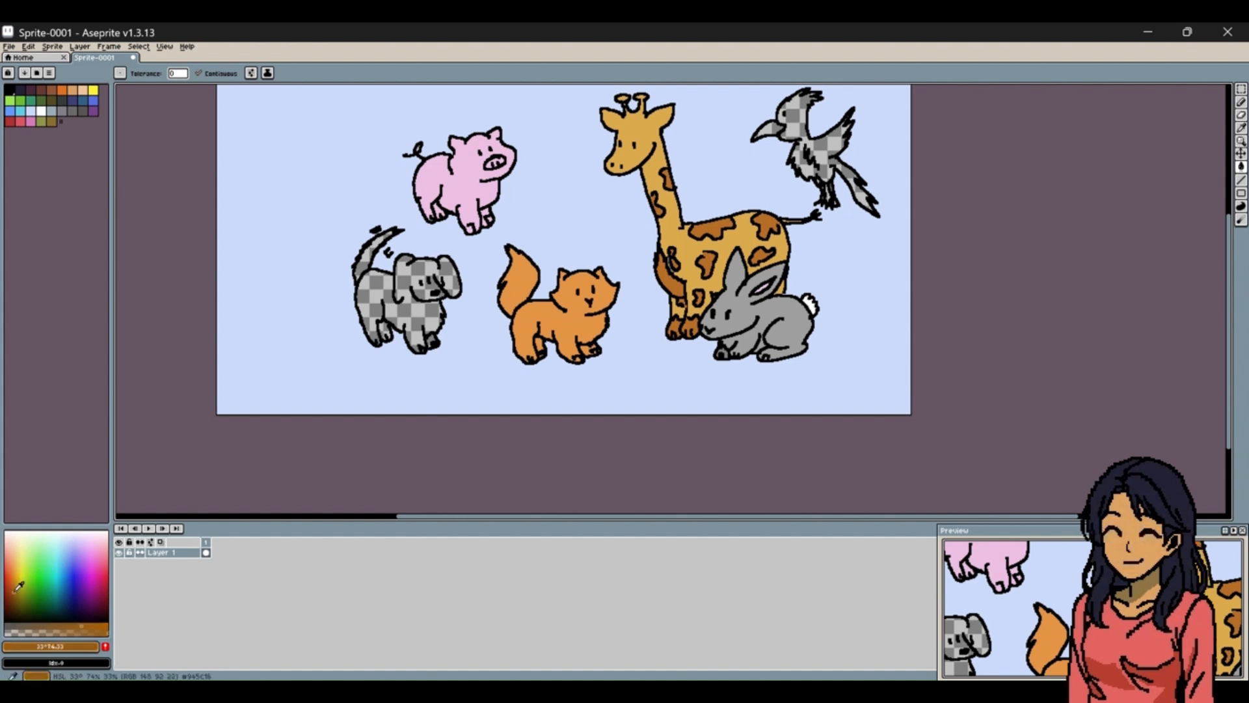
pyautogui.click(84, 626)
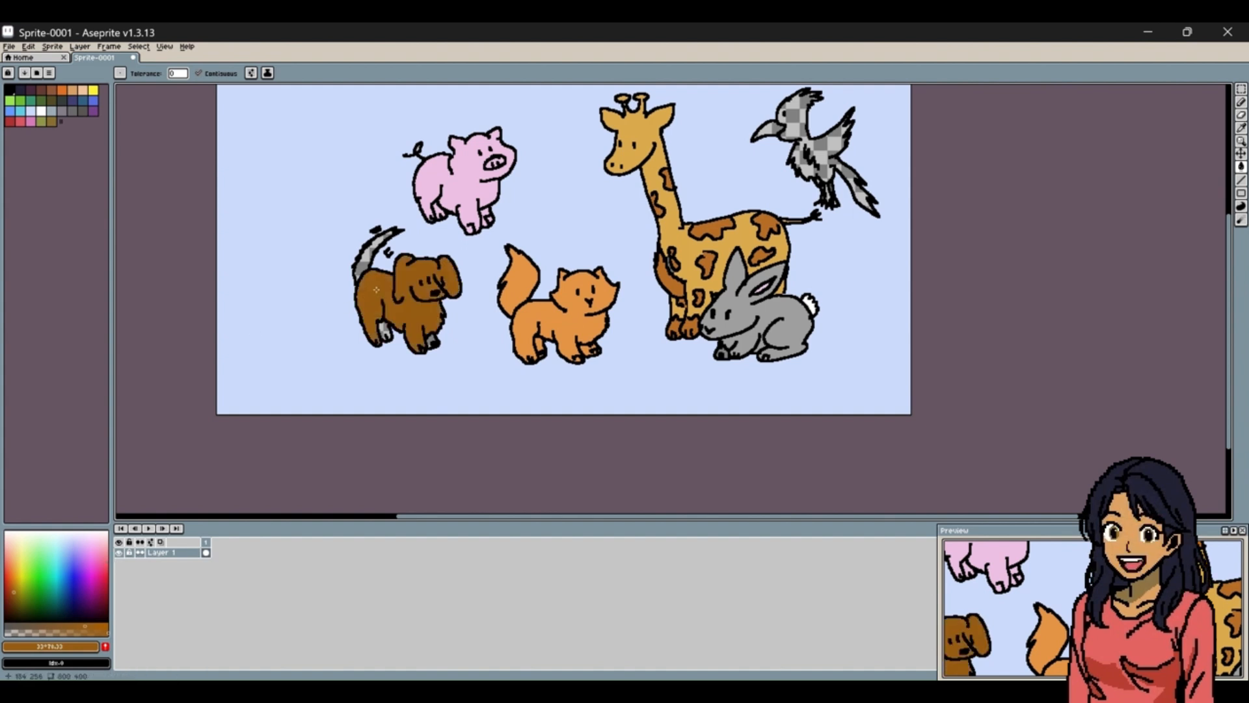
pyautogui.click(420, 332)
pyautogui.click(384, 330)
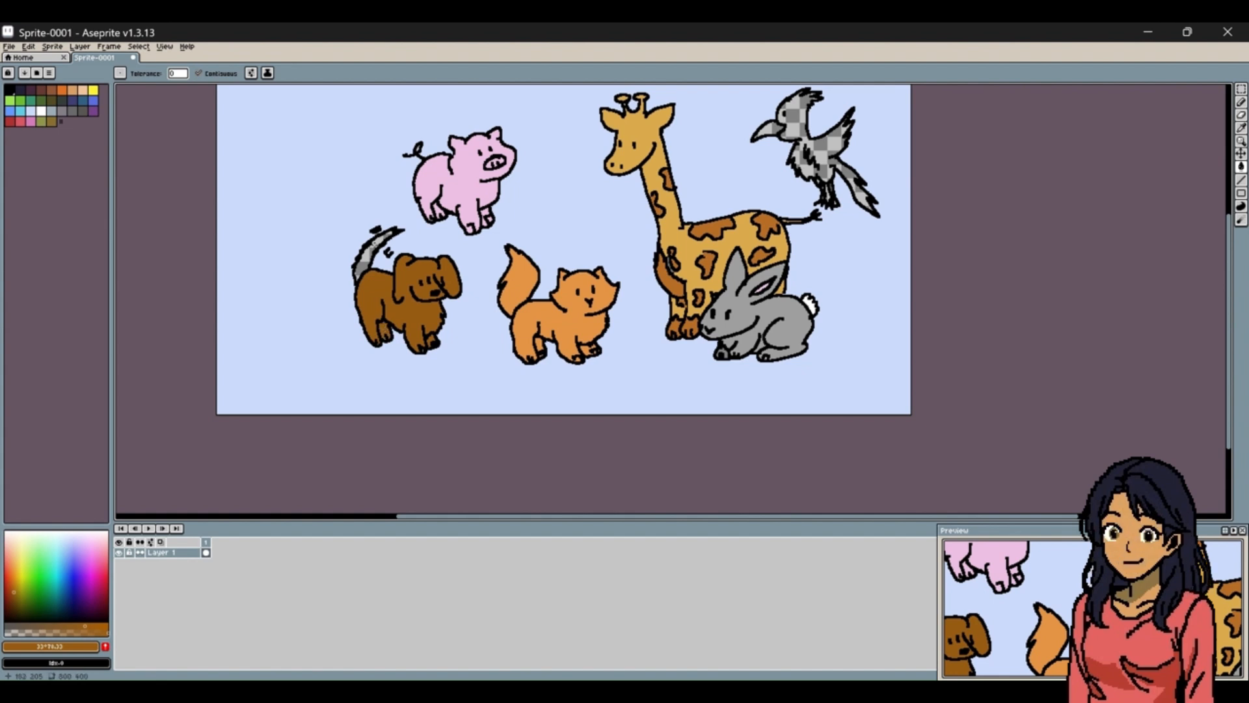
pyautogui.click(371, 247)
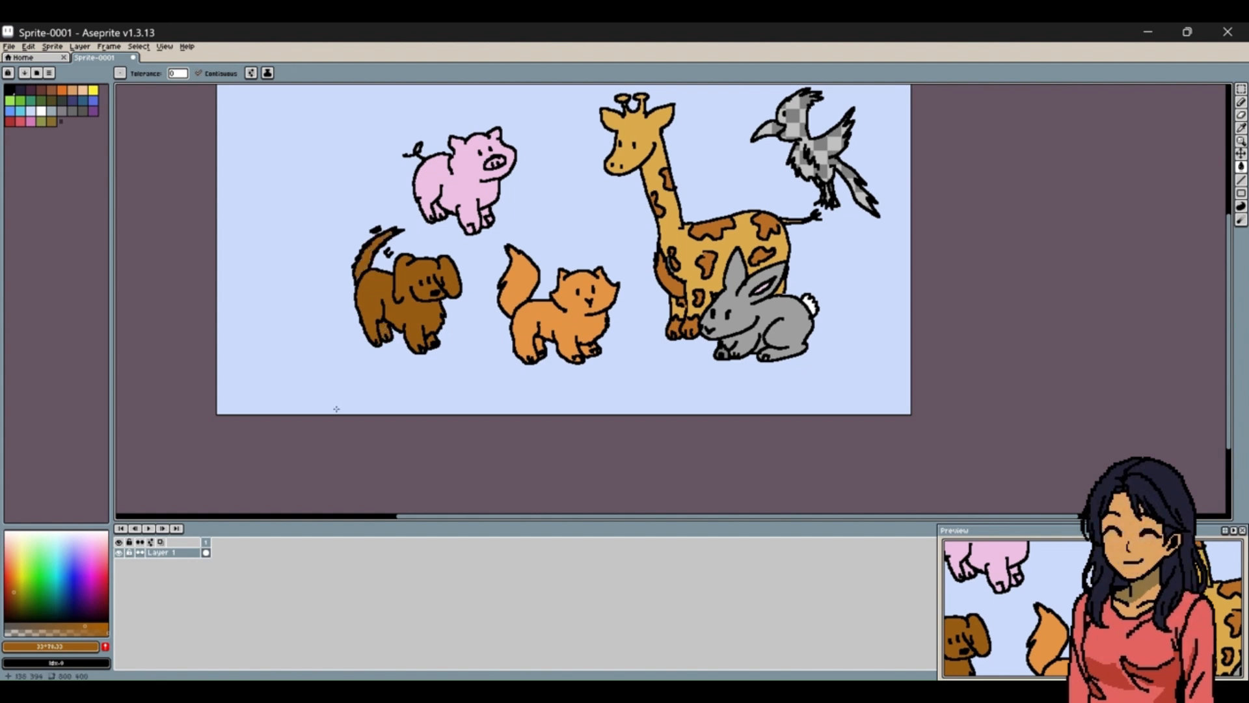
# Fill the bird's body, wings and tail with a bright blue and its beak with an orange.
pyautogui.click(76, 562)
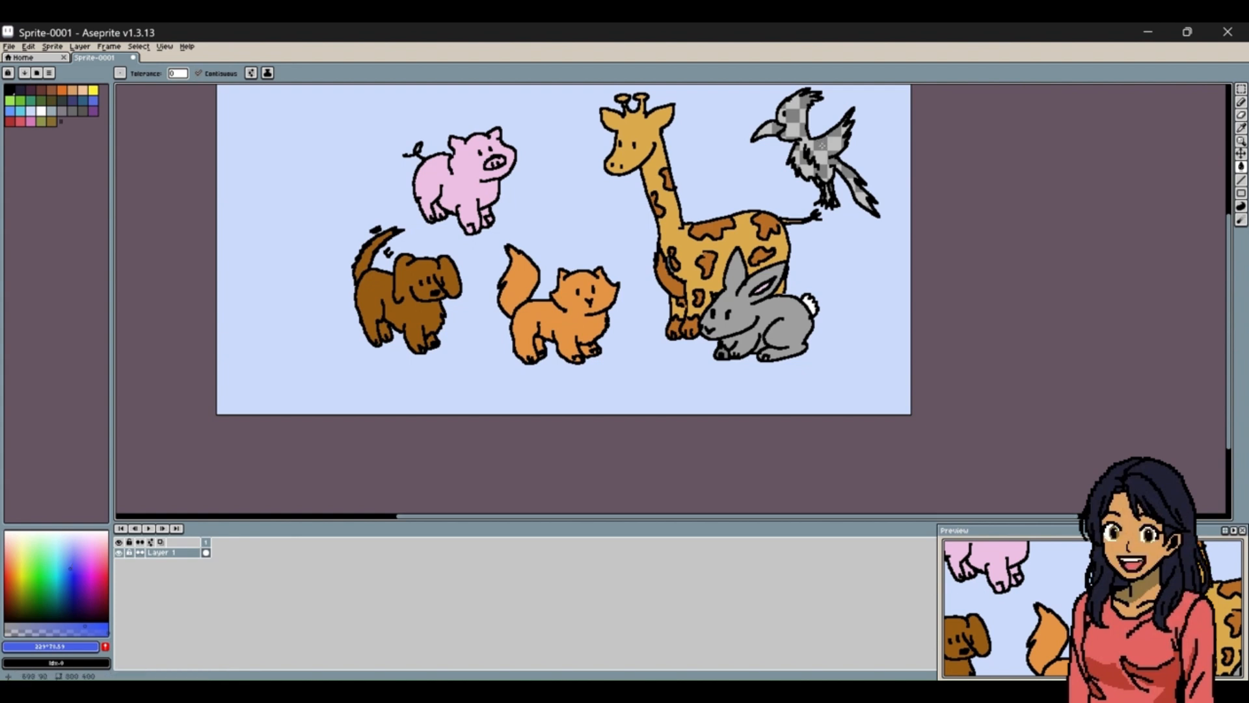
pyautogui.click(823, 146)
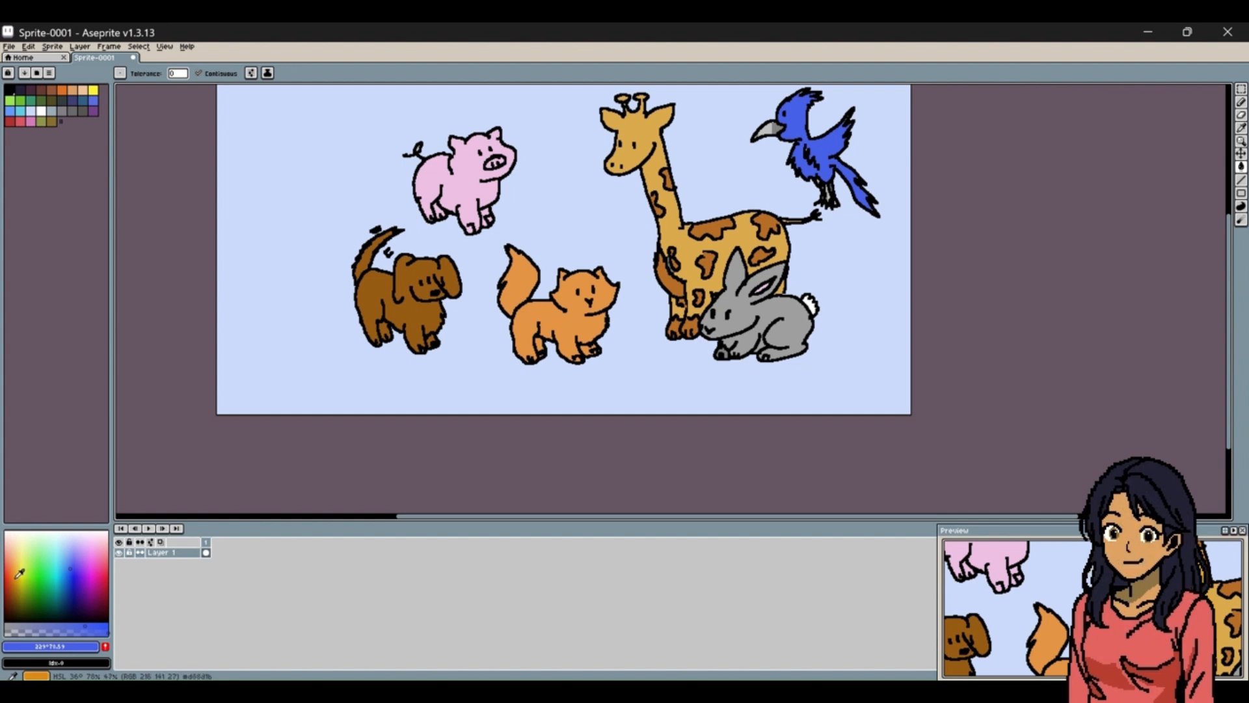
pyautogui.click(17, 574)
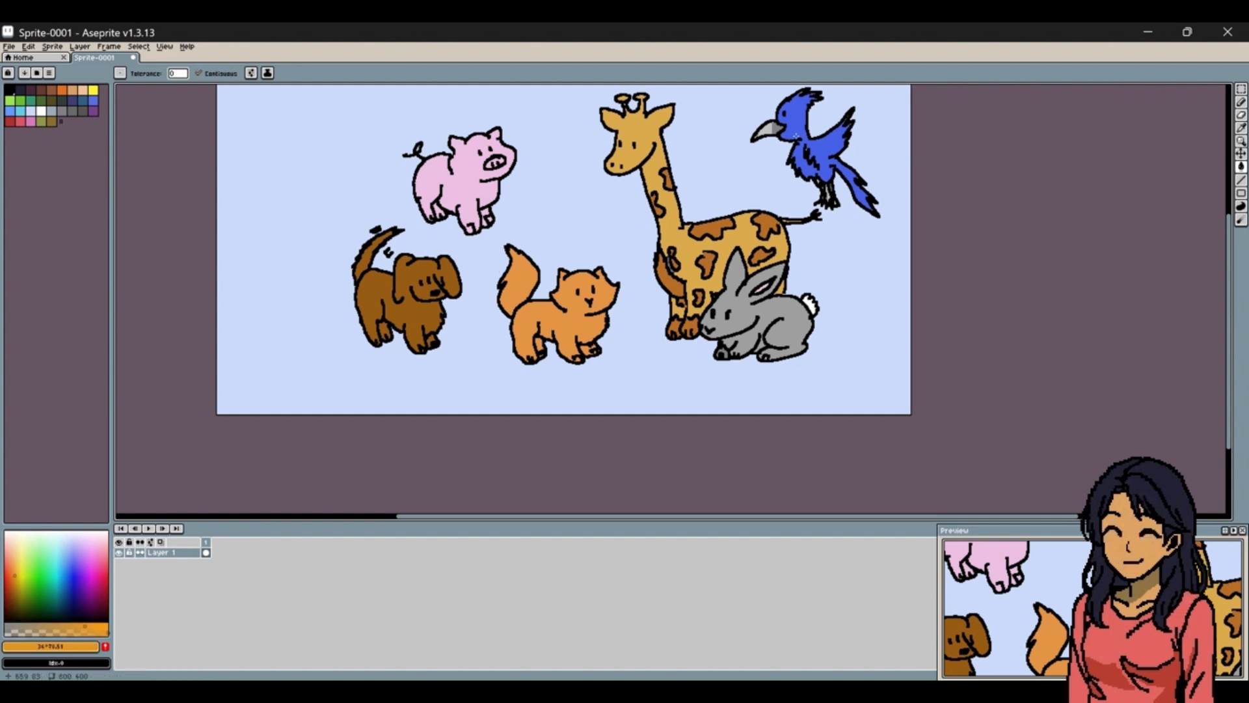
pyautogui.click(770, 131)
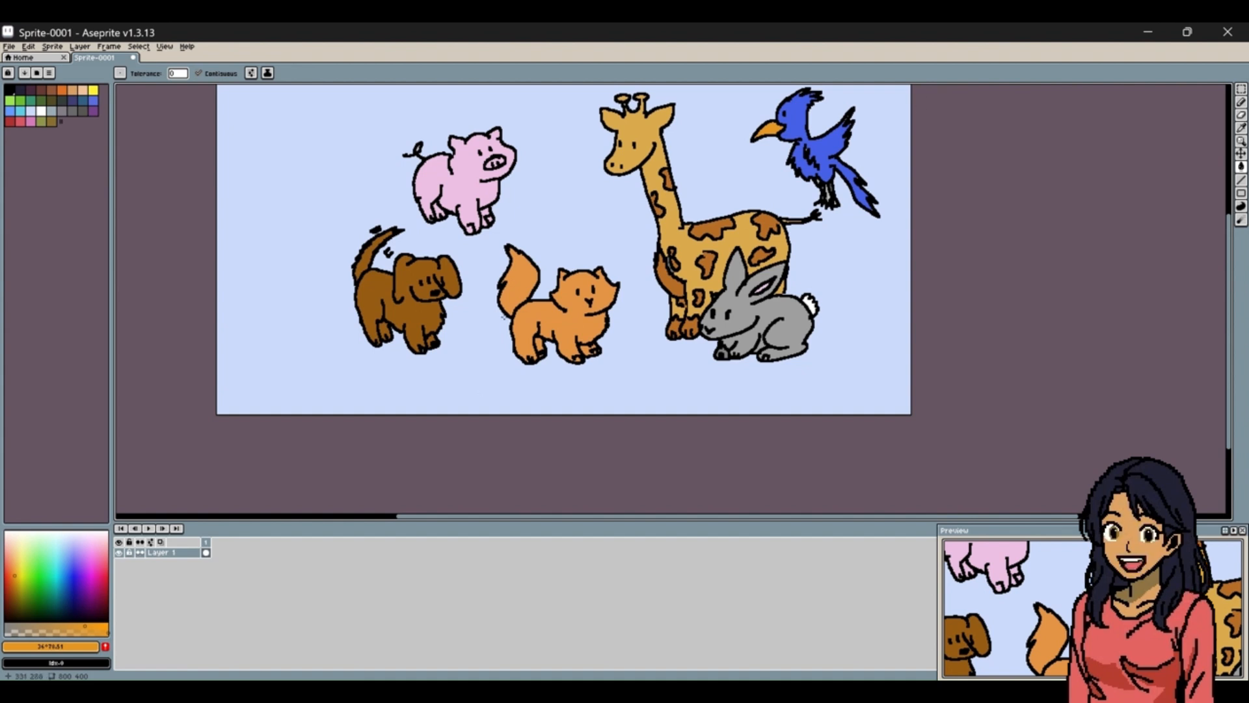
# Sample the blue of the bird's body with the Eyedropper and switch to the Pencil tool.
pyautogui.click(1240, 128)
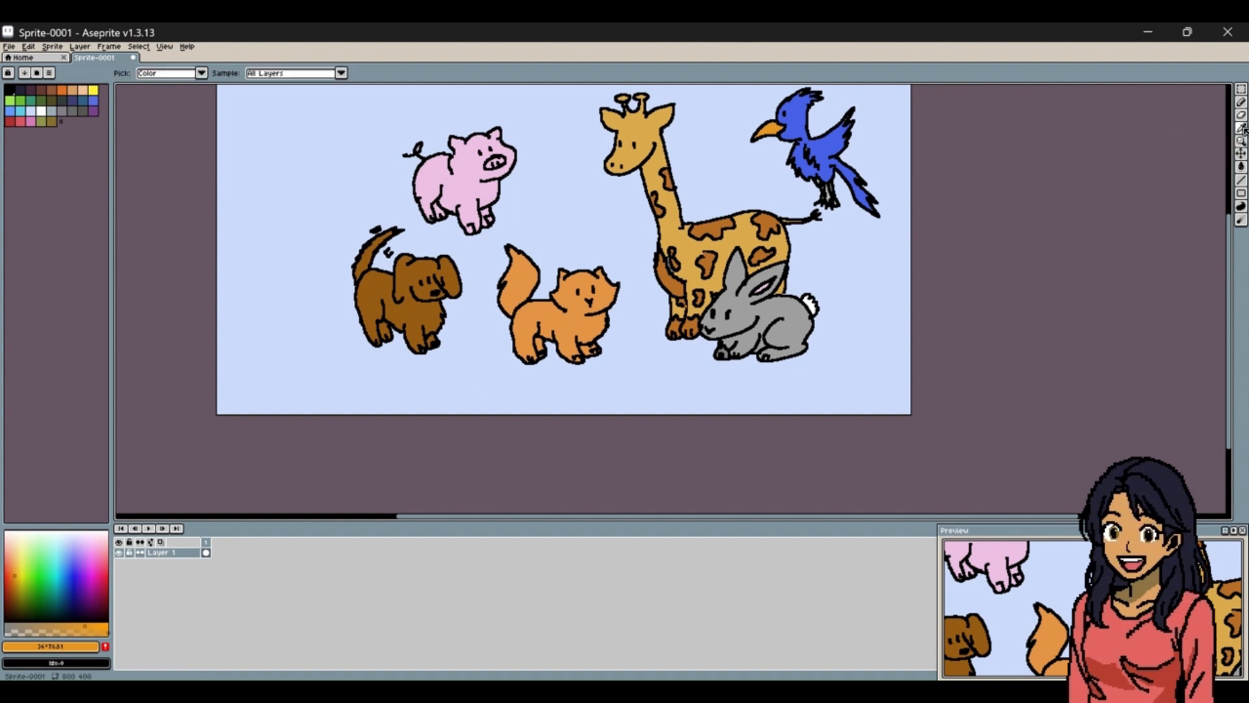
pyautogui.click(818, 160)
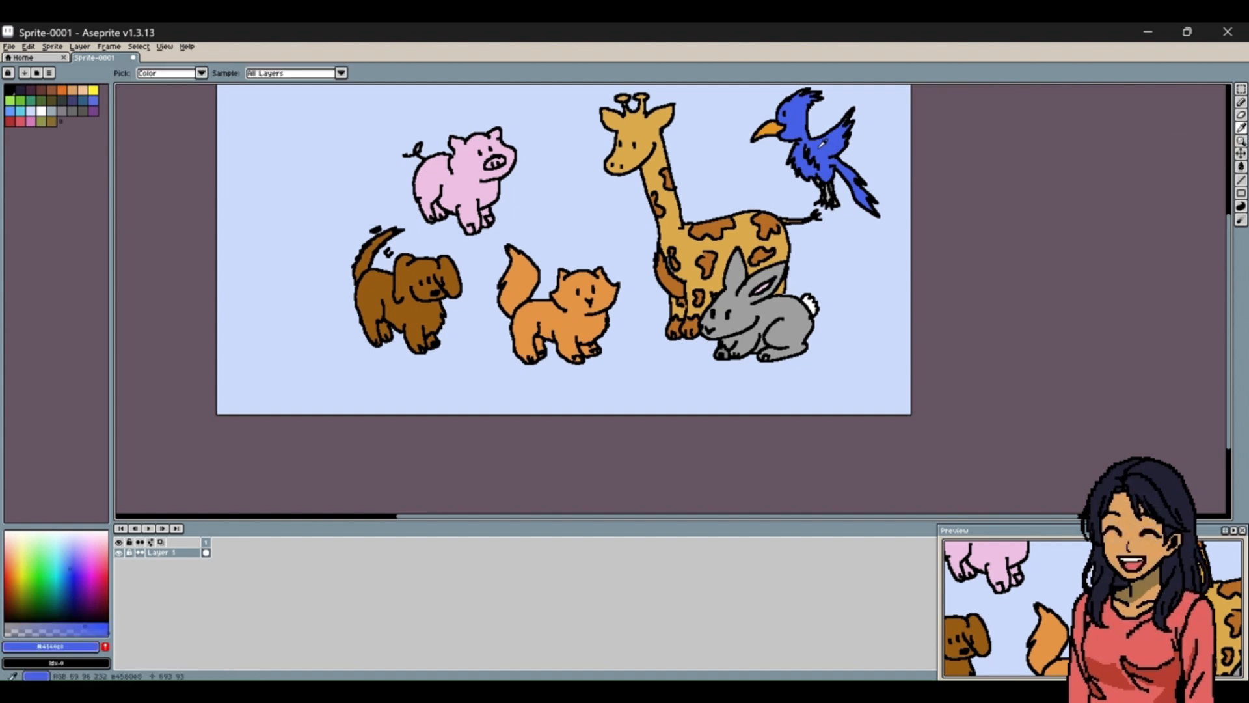
pyautogui.click(1240, 102)
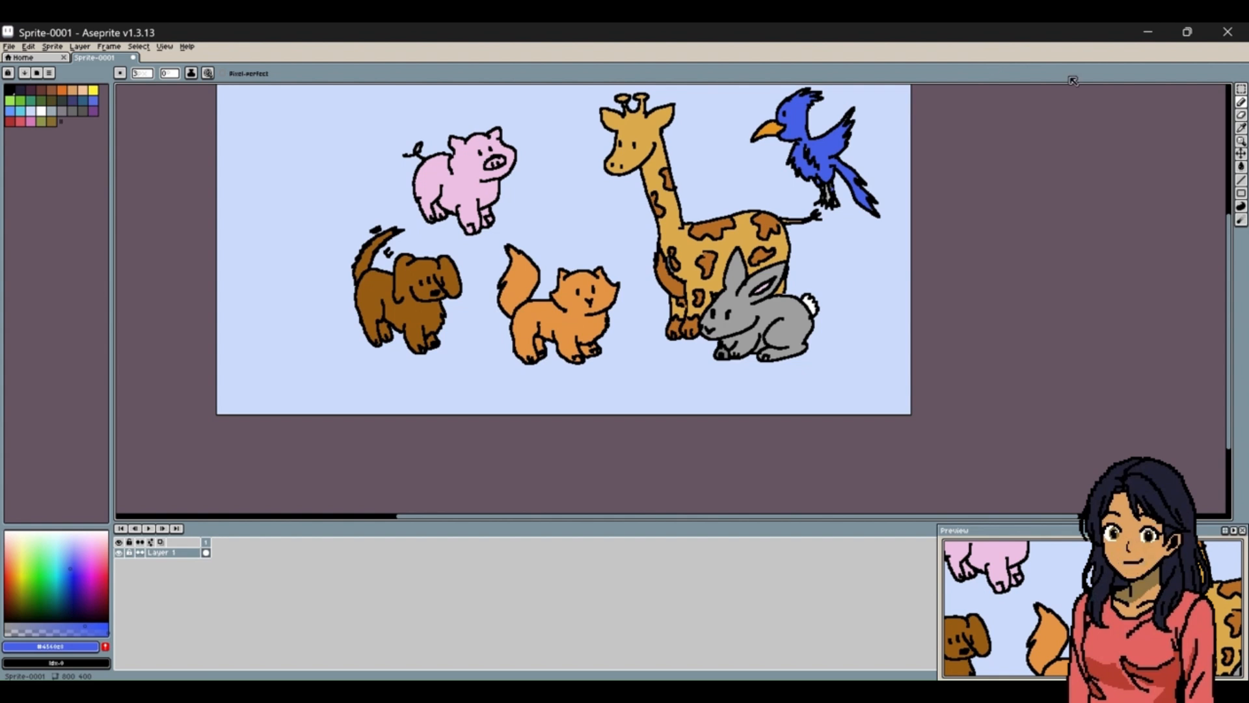
# Sample the pale blue of the background with the Eyedropper and switch to the Paint Bucket tool.
pyautogui.click(1240, 128)
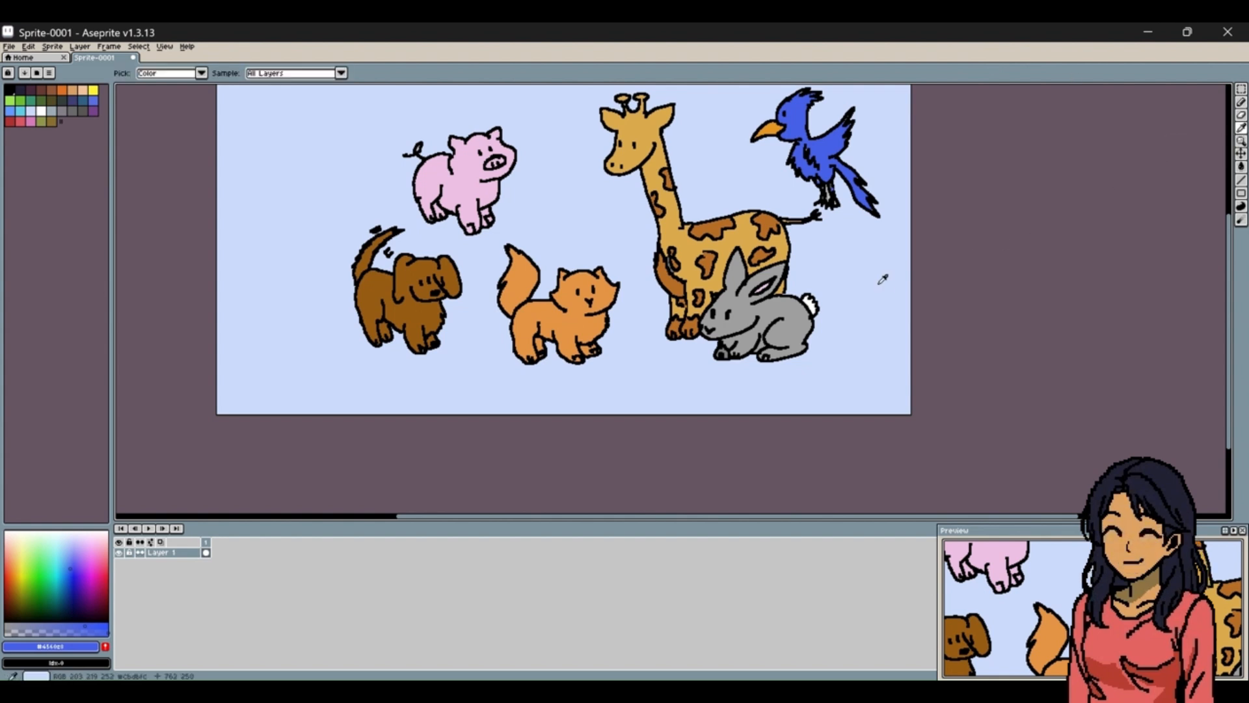
pyautogui.click(879, 254)
pyautogui.click(1241, 167)
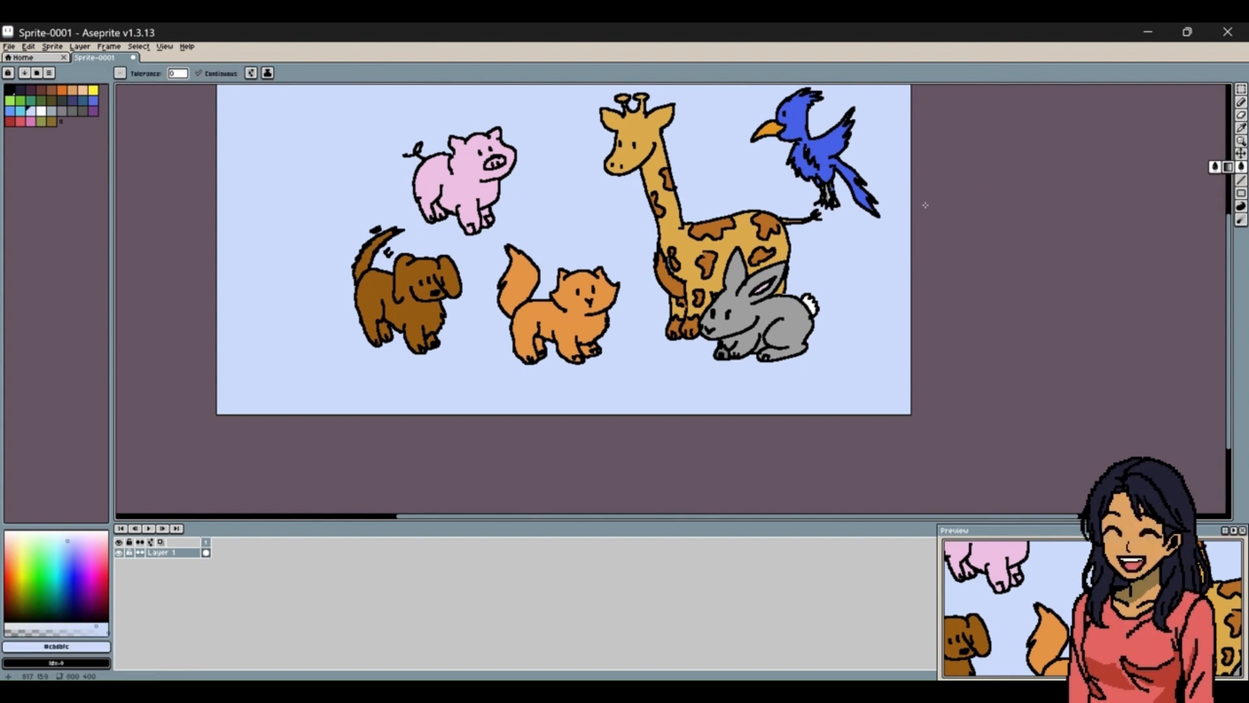